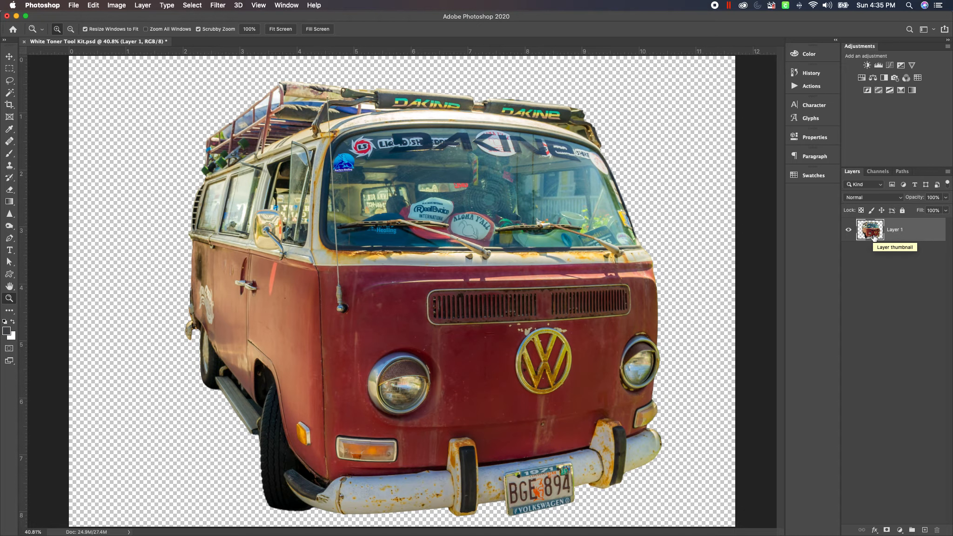
Add the black T-shirt color layer and guides, place that layer beneath the van image, and delete the empty Layer 2
key(F2)
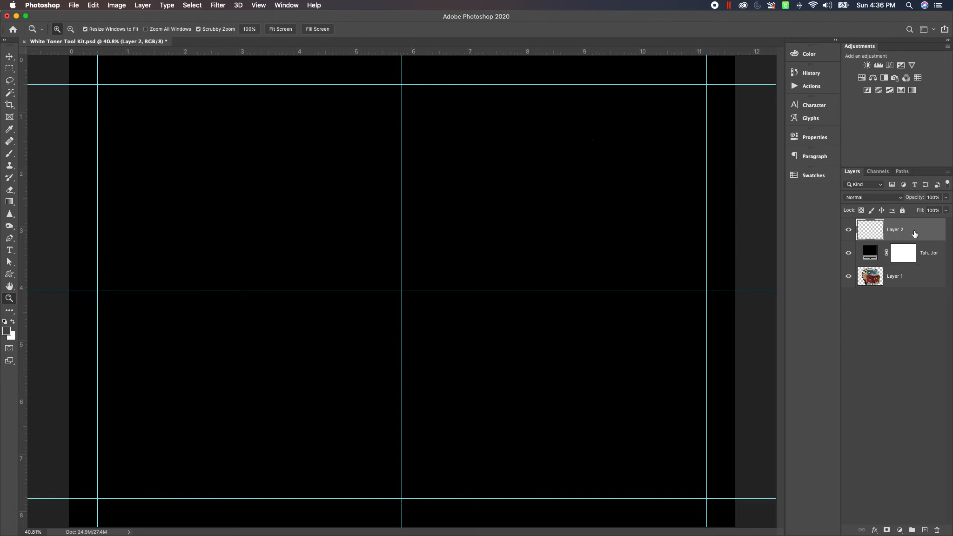
drag(926, 254, 915, 291)
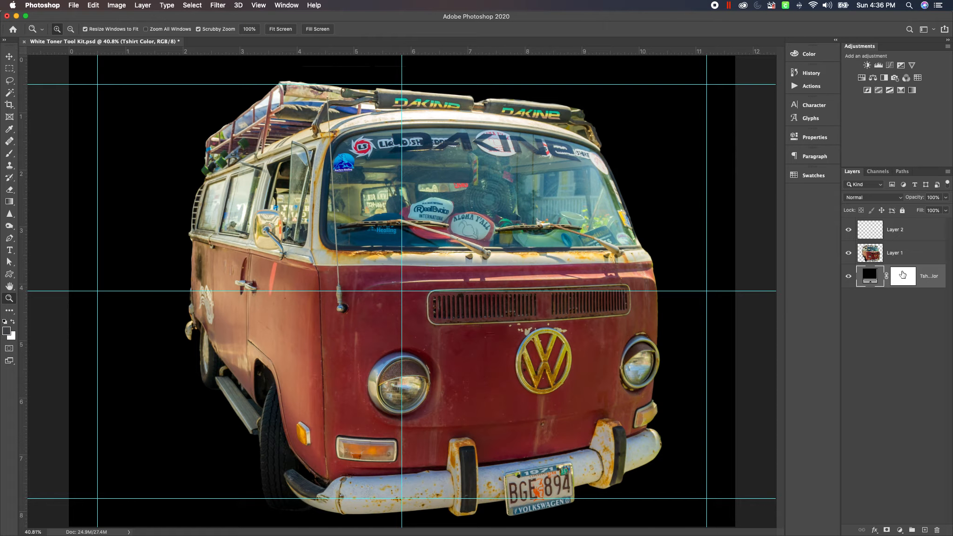
drag(897, 233, 936, 530)
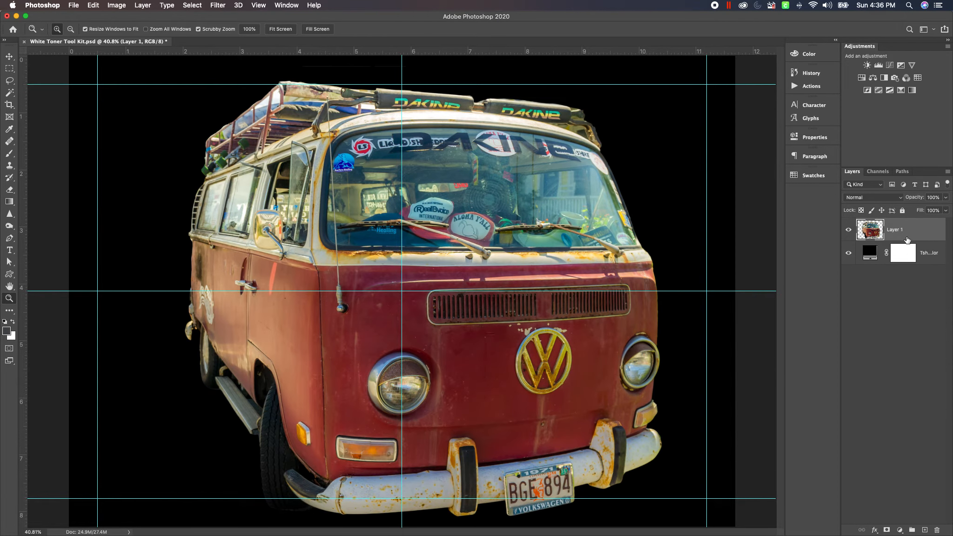
Import the WTTSG Raster Brushes.abr brush set from the White Toner Tool Kit folder
click(284, 5)
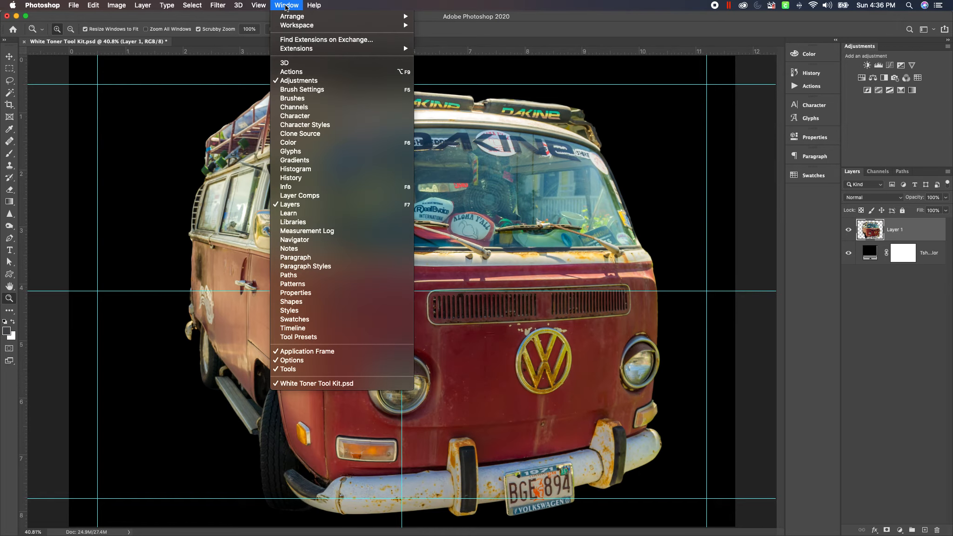
click(291, 98)
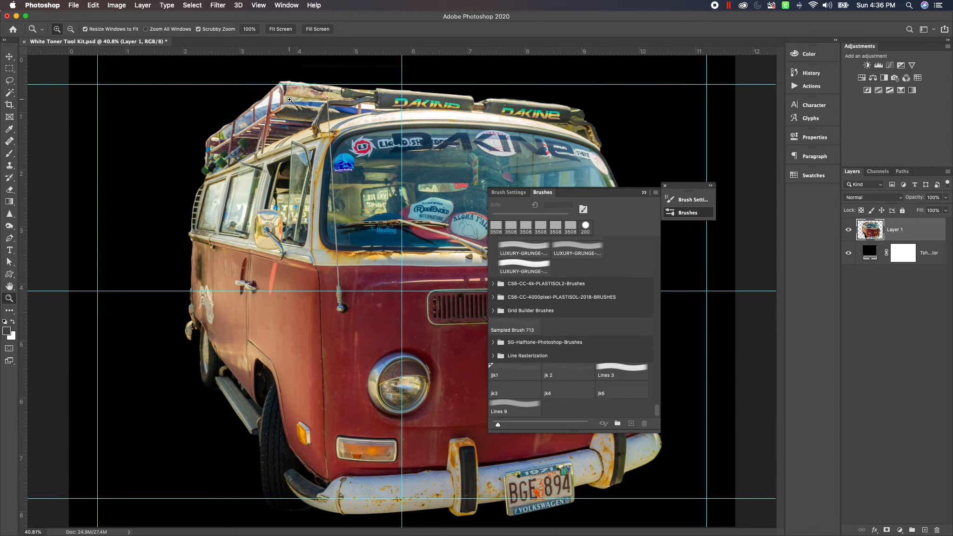
mouse_move(620, 195)
mouse_down()
mouse_move(719, 171)
mouse_move(763, 186)
mouse_move(804, 218)
mouse_move(809, 193)
mouse_move(809, 220)
mouse_up()
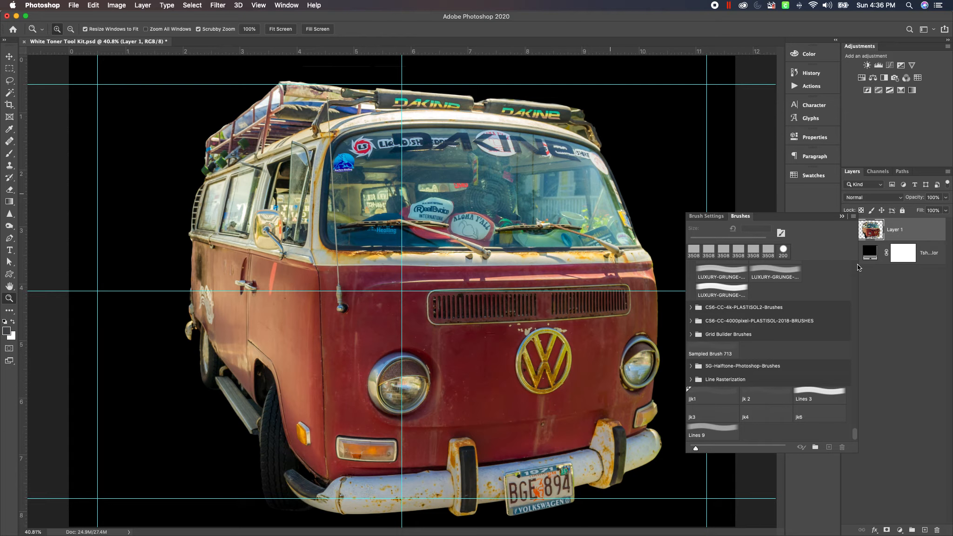
click(853, 216)
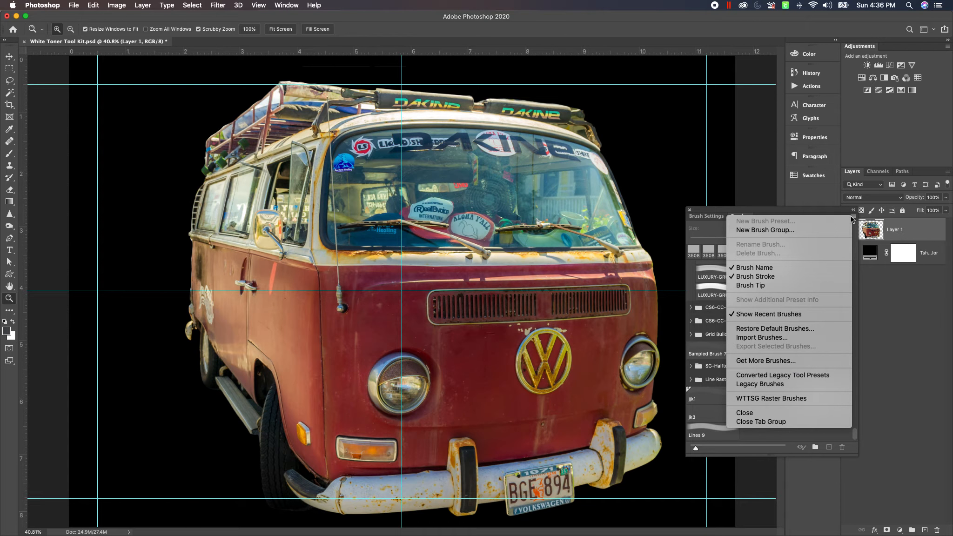
click(757, 338)
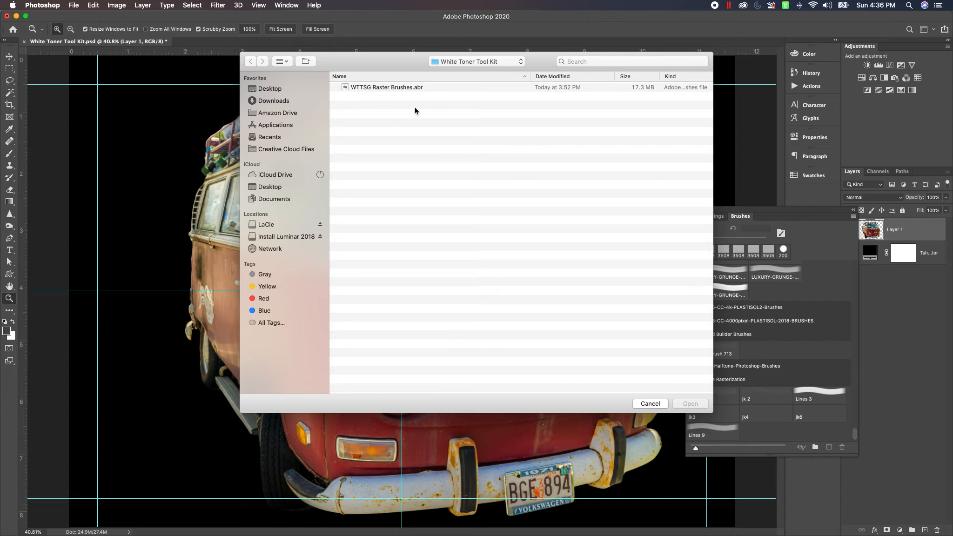
click(399, 87)
click(692, 404)
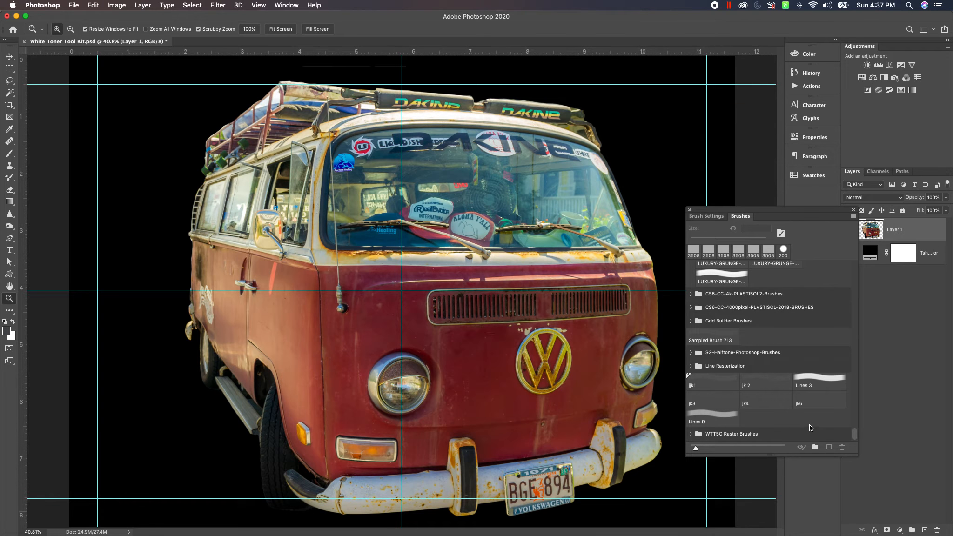
Expand the WTTSG Raster Brushes group and its Rasterizing Brush Kit folder to show the halftone brushes
double_click(733, 434)
click(768, 436)
click(691, 434)
scroll(732, 425, down, 2)
double_click(730, 433)
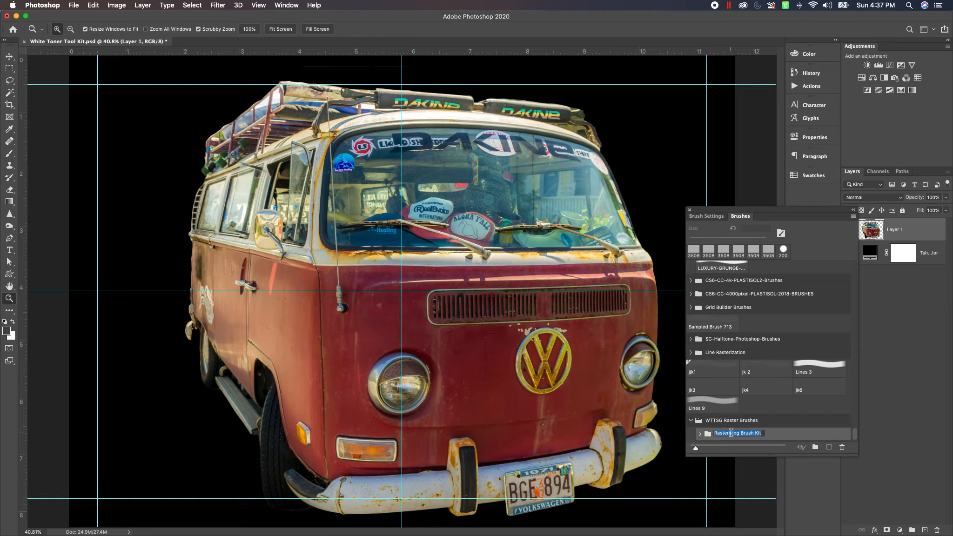
click(700, 435)
click(700, 434)
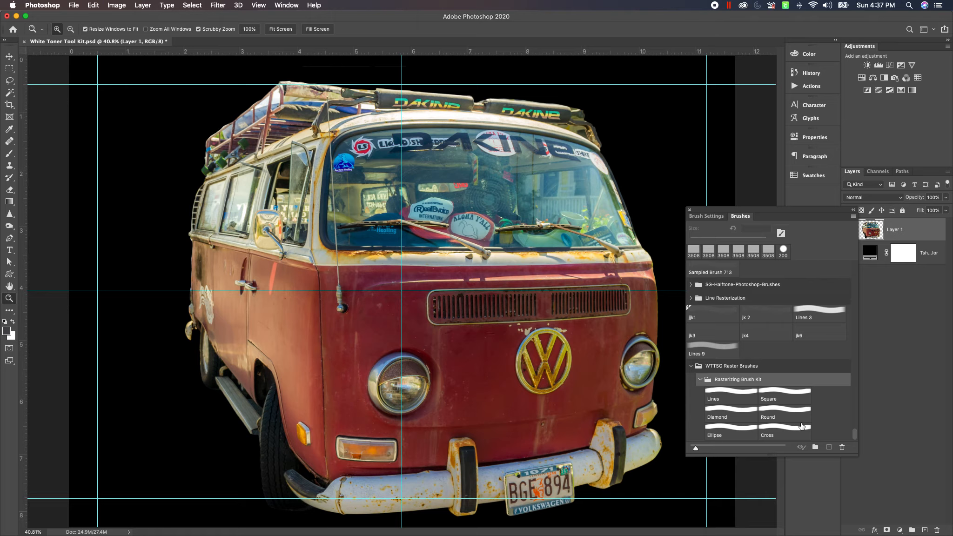
click(801, 425)
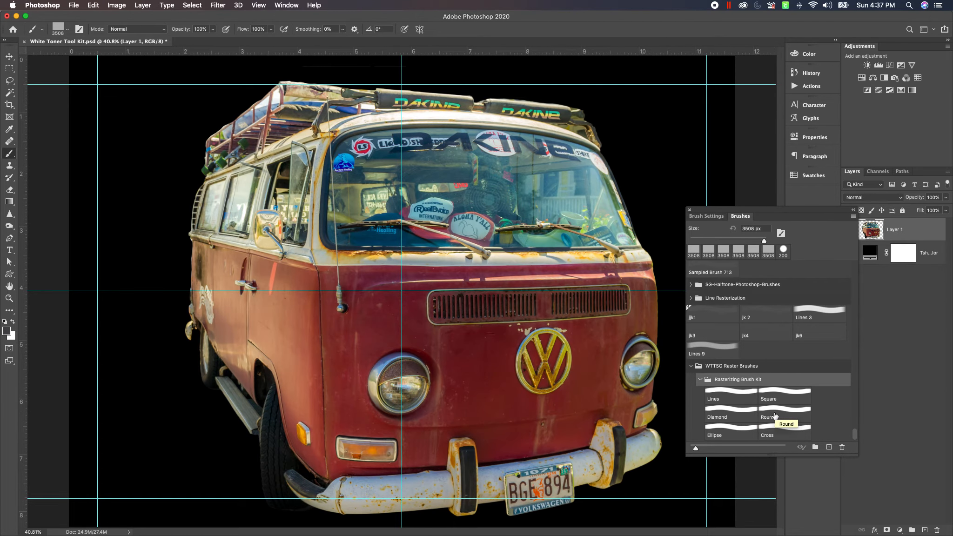
key(z)
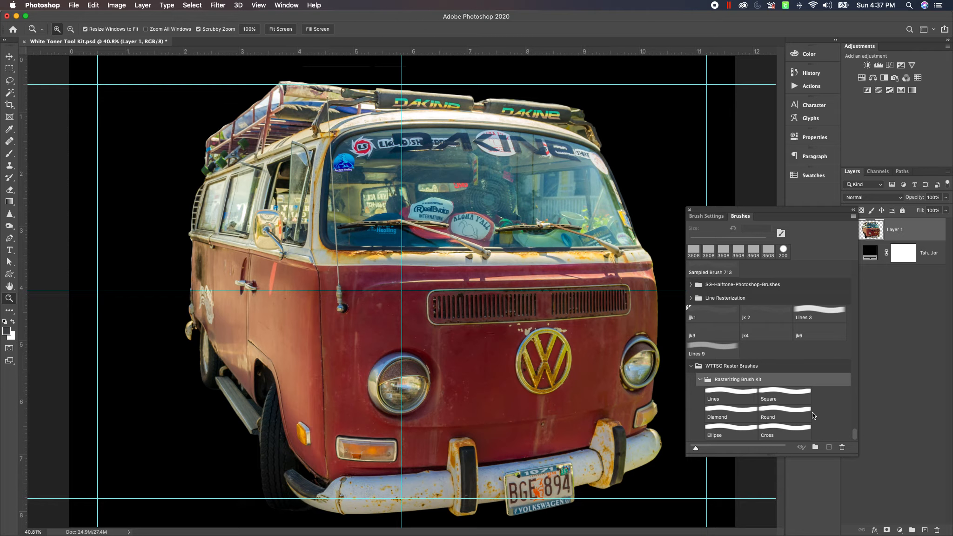
Add a white layer mask to the van's Layer 1, keeping the floating brush list clear of the layers
drag(782, 212, 858, 284)
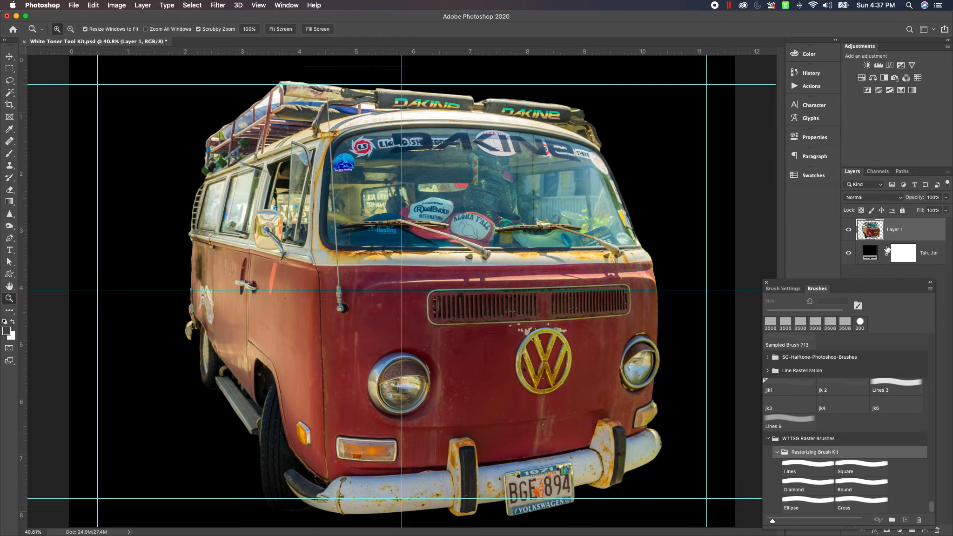
mouse_move(881, 284)
mouse_down()
mouse_move(767, 194)
mouse_move(788, 195)
mouse_move(768, 203)
mouse_up()
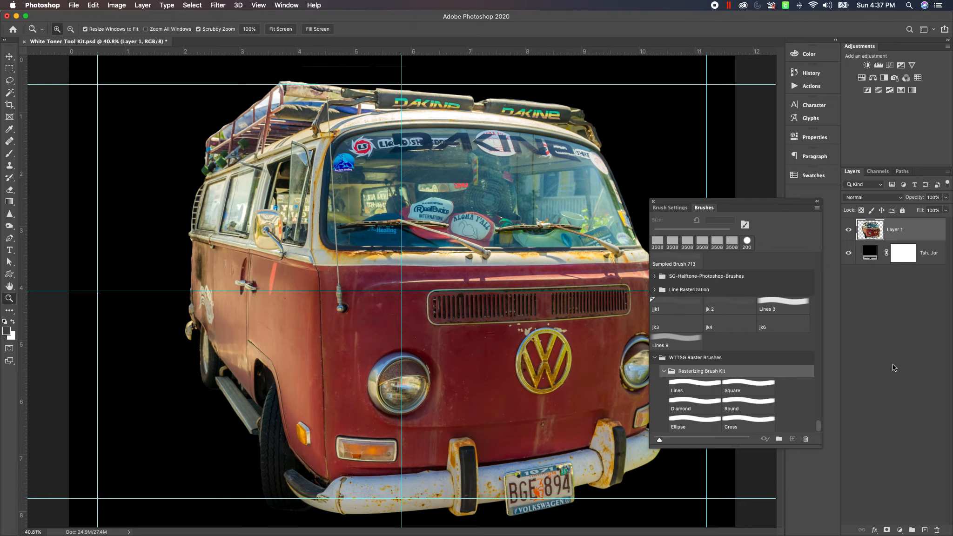
click(886, 530)
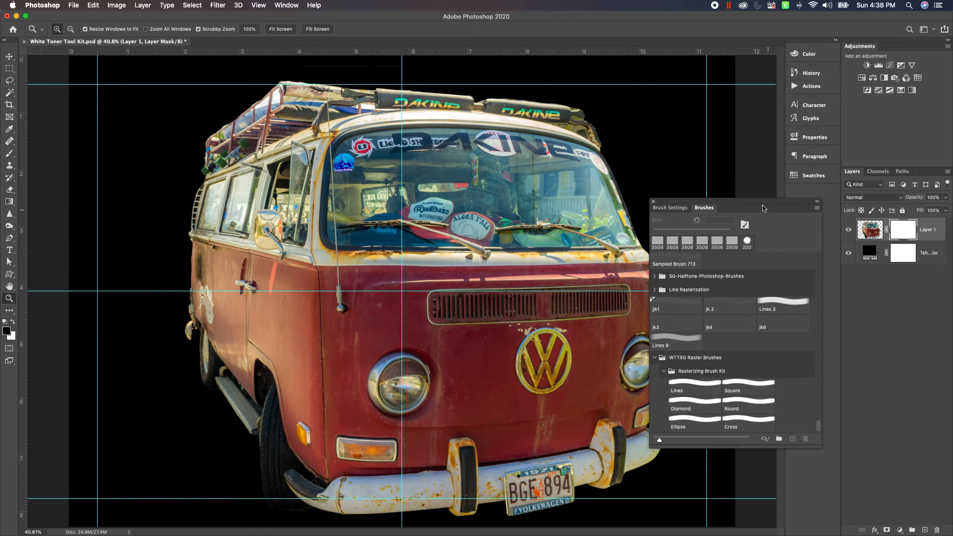
mouse_move(762, 200)
mouse_down()
mouse_move(832, 270)
mouse_move(879, 284)
mouse_up()
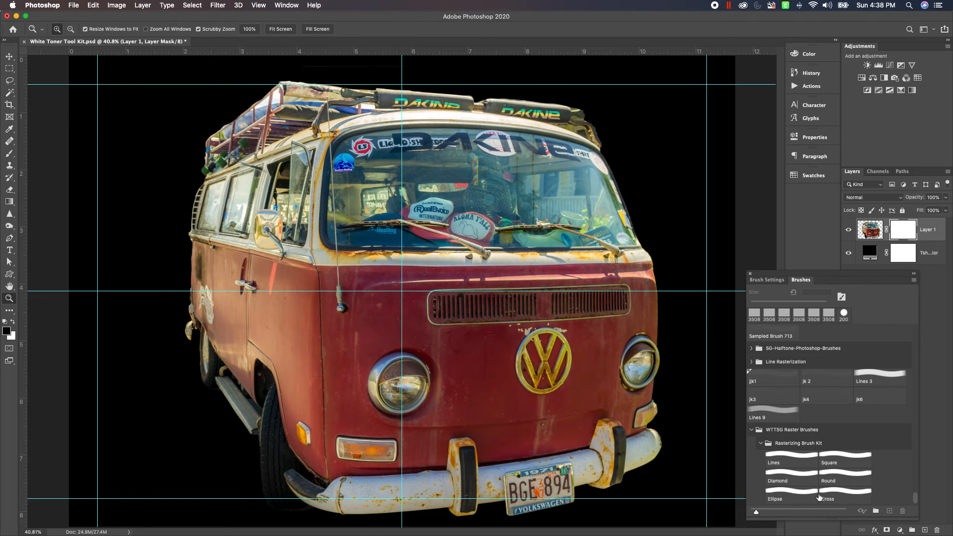
Stamp the 3508 px Ellipse raster brush once in black over the whole van on Layer 1's mask
click(791, 495)
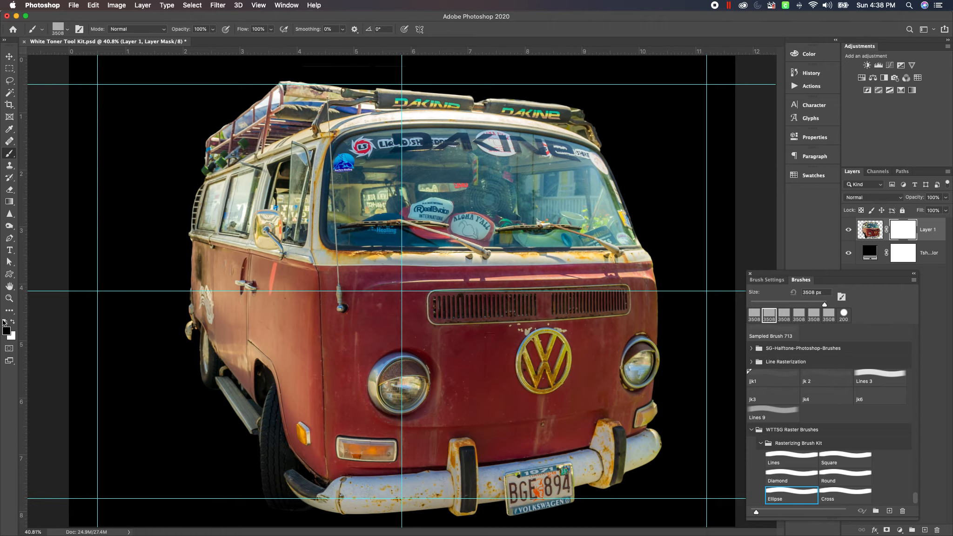
key(x)
click(13, 321)
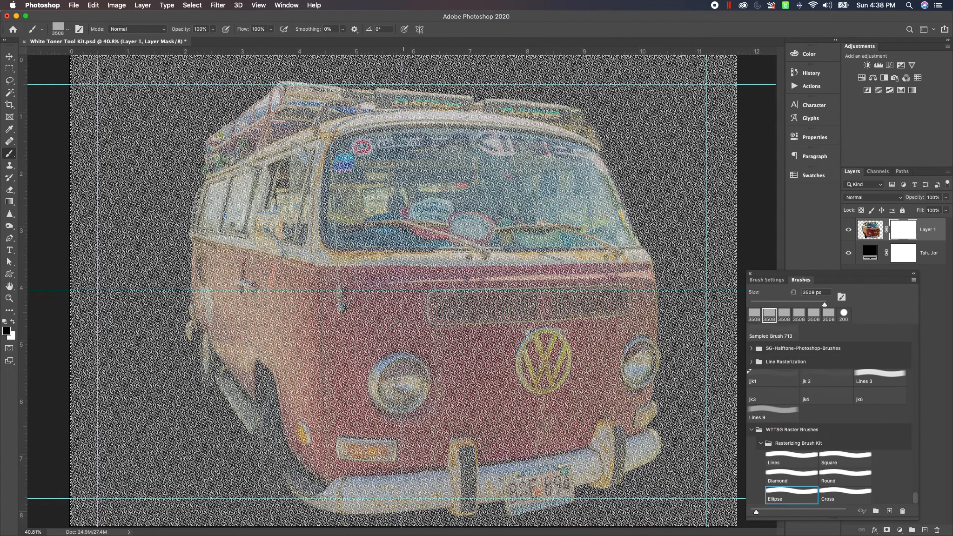
click(403, 293)
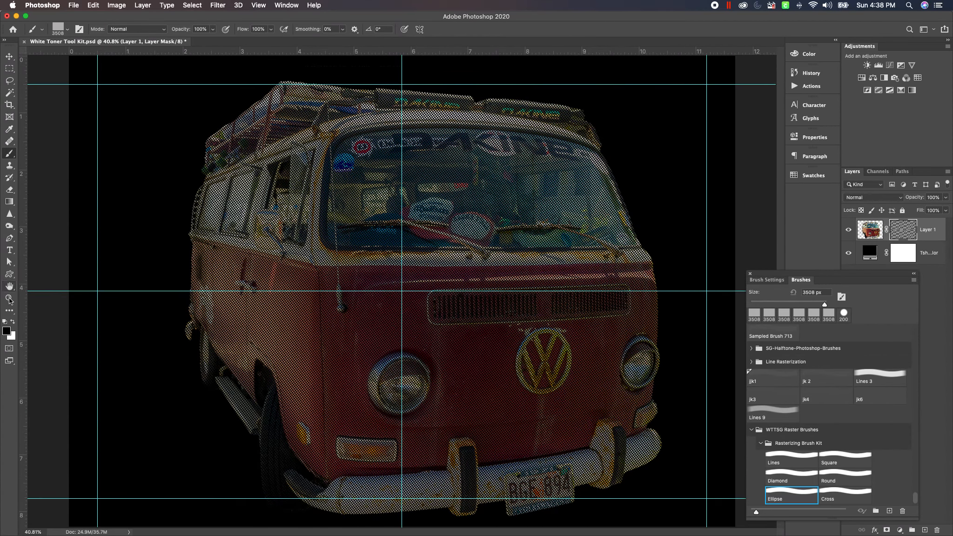
Examine the ellipse halftone pattern on the van up close and at reduced magnification
click(9, 298)
drag(239, 314, 268, 319)
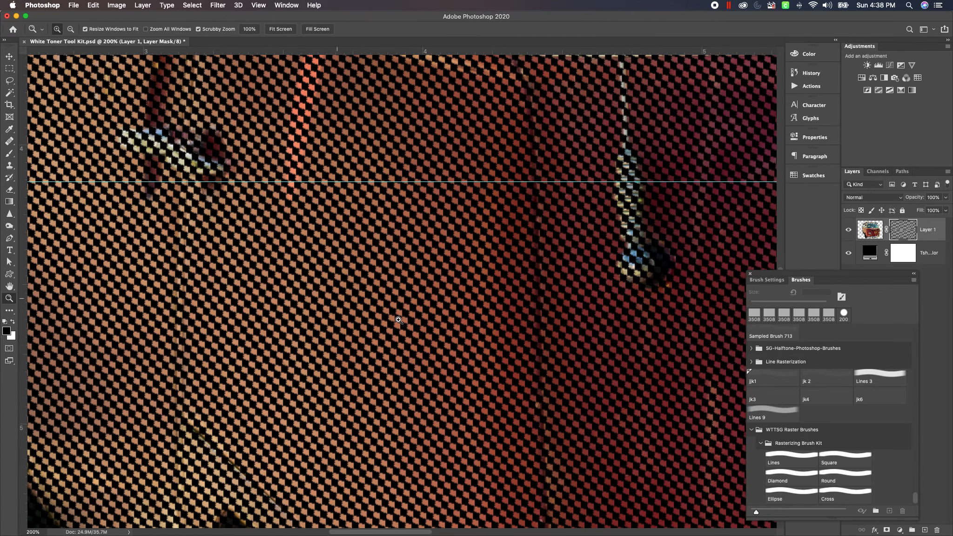
scroll(453, 320, right, 3)
alt+click(454, 320)
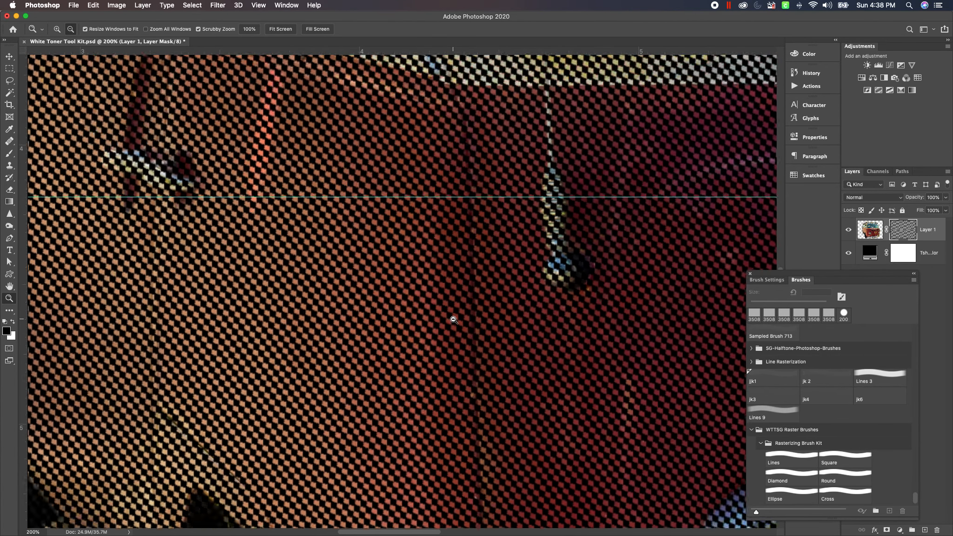
alt+click(455, 320)
scroll(454, 319, right, 8)
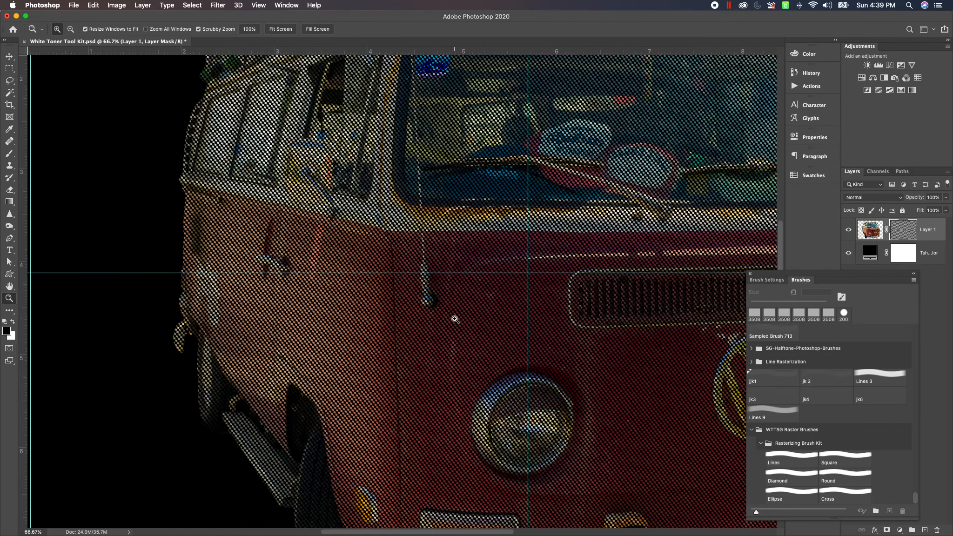
alt+click(454, 319)
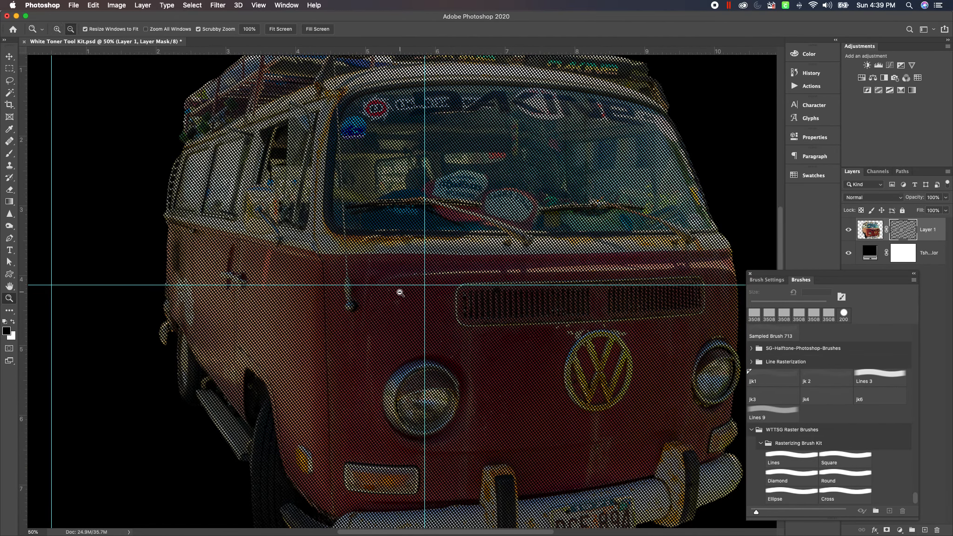
alt+click(413, 298)
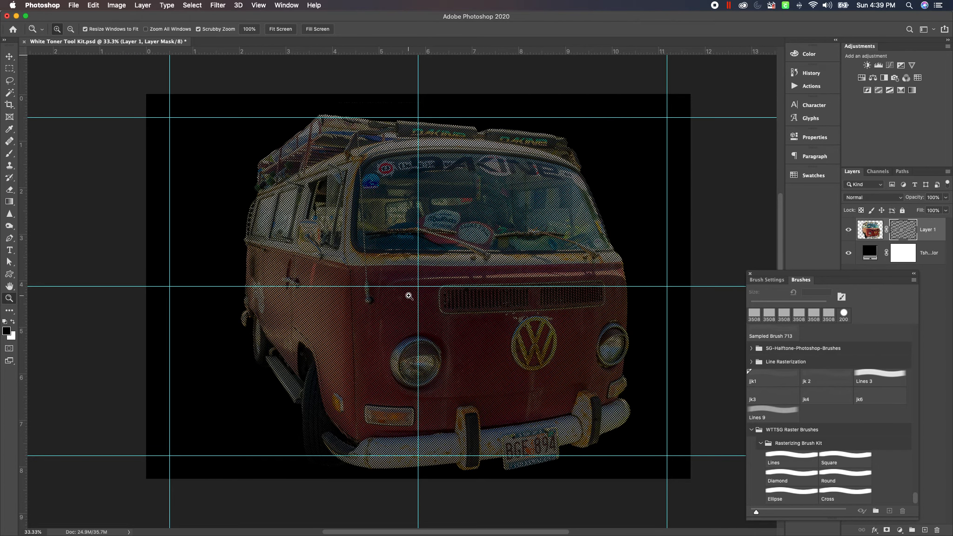
click(413, 299)
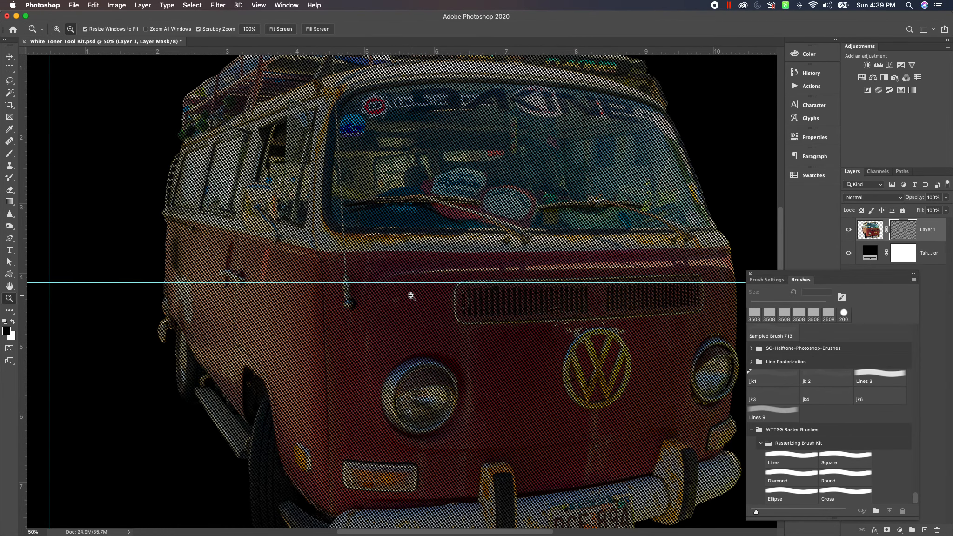
alt+click(409, 295)
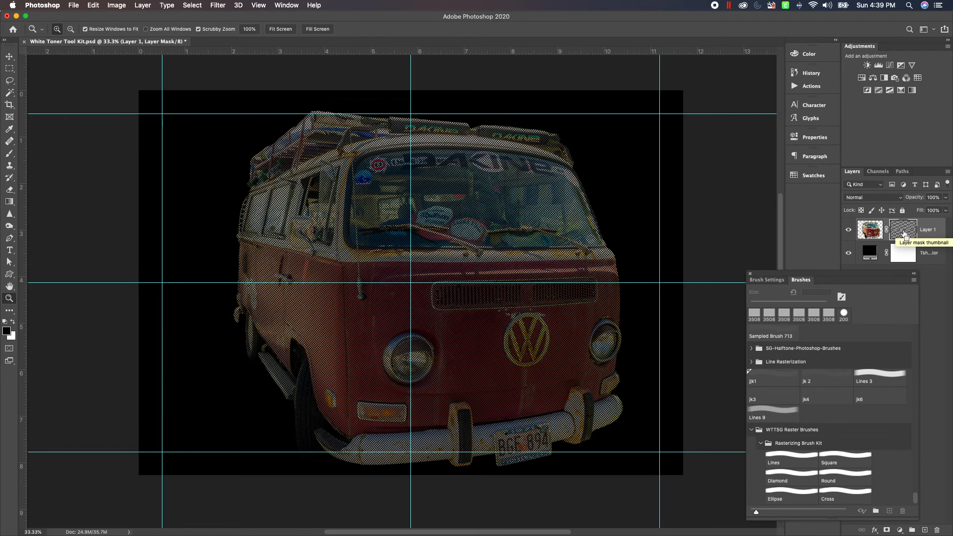
Undo the Ellipse stamp and stamp the Cross raster brush in black over the van on Layer 1's mask instead
key(super+z)
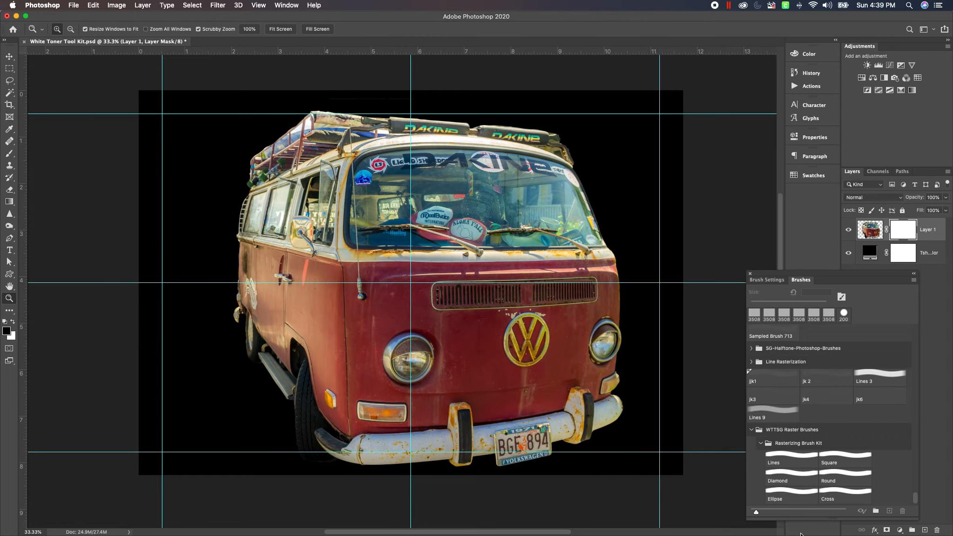
click(837, 495)
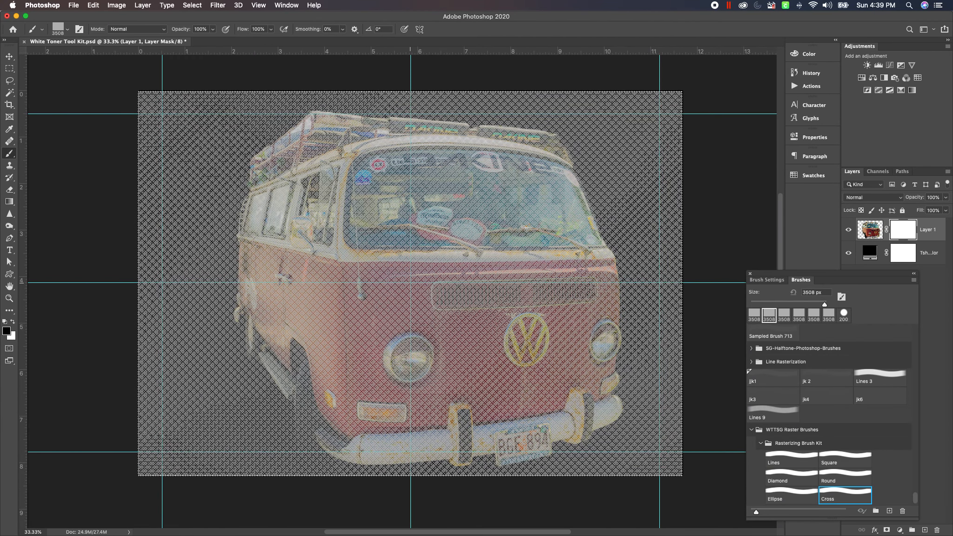
click(411, 283)
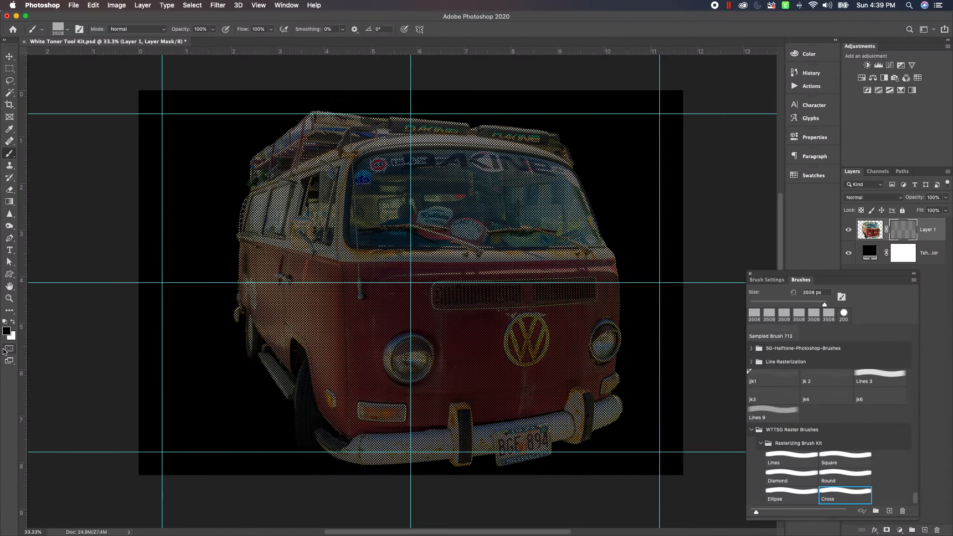
key(z)
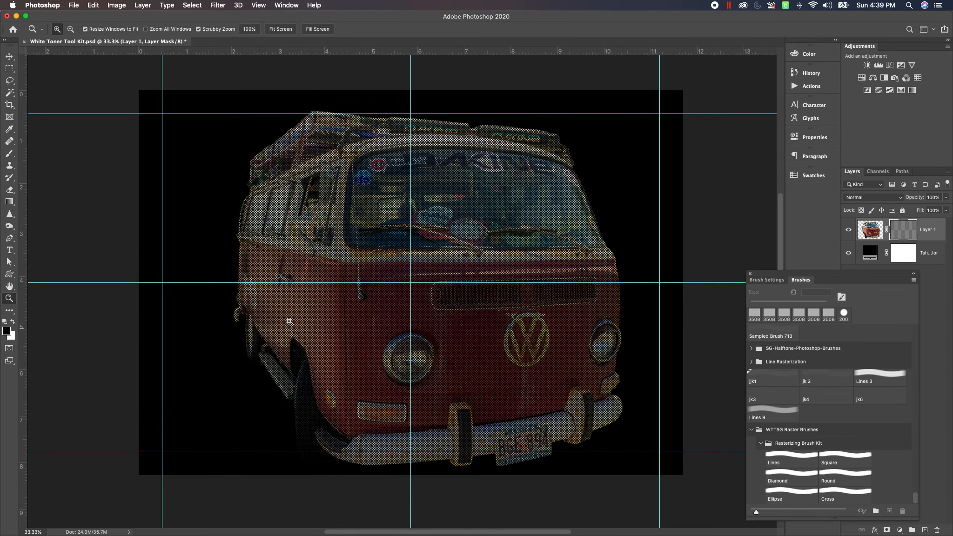
click(498, 310)
click(498, 310)
click(498, 310)
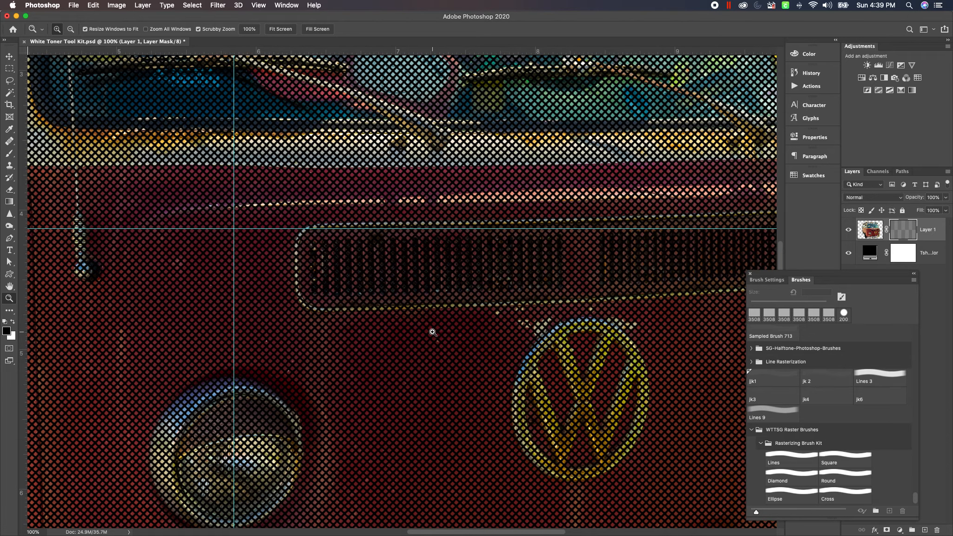
click(281, 28)
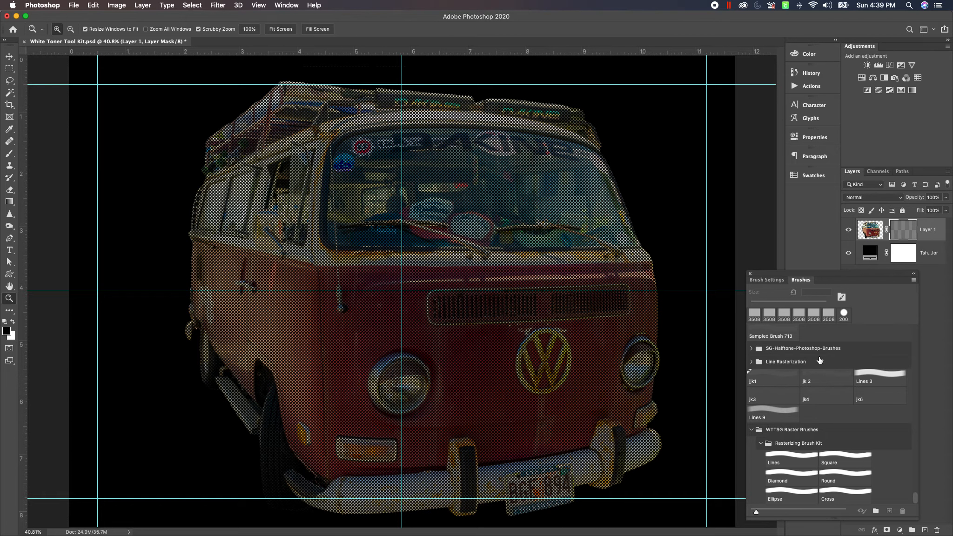
Undo the Cross stamp and stamp the 3508 px Diamond raster brush once in black over the van on Layer 1's mask
key(super+z)
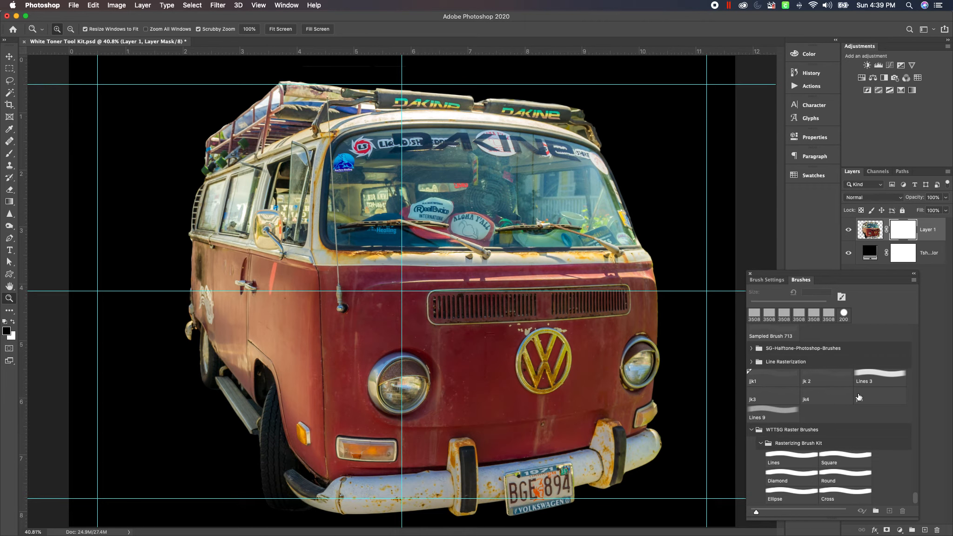
click(792, 478)
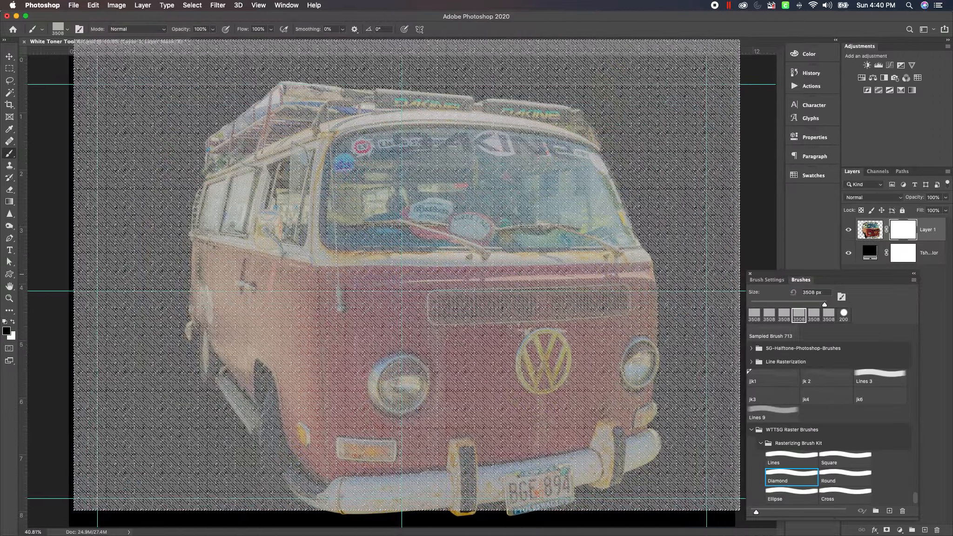
click(408, 275)
Examine the diamond halftone pattern along the van's front, first up close and then at 200% magnification
key(z)
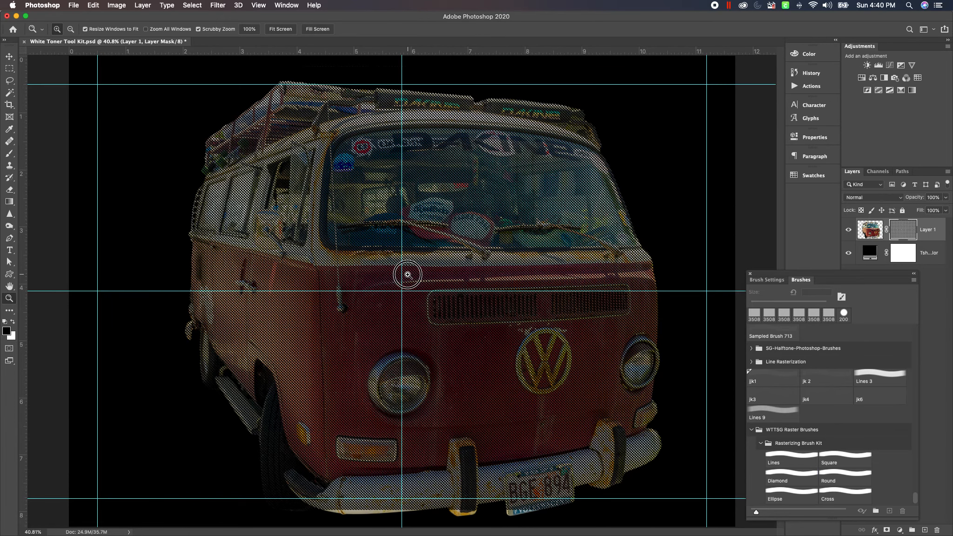
click(408, 275)
click(408, 275)
click(408, 274)
click(408, 275)
click(408, 275)
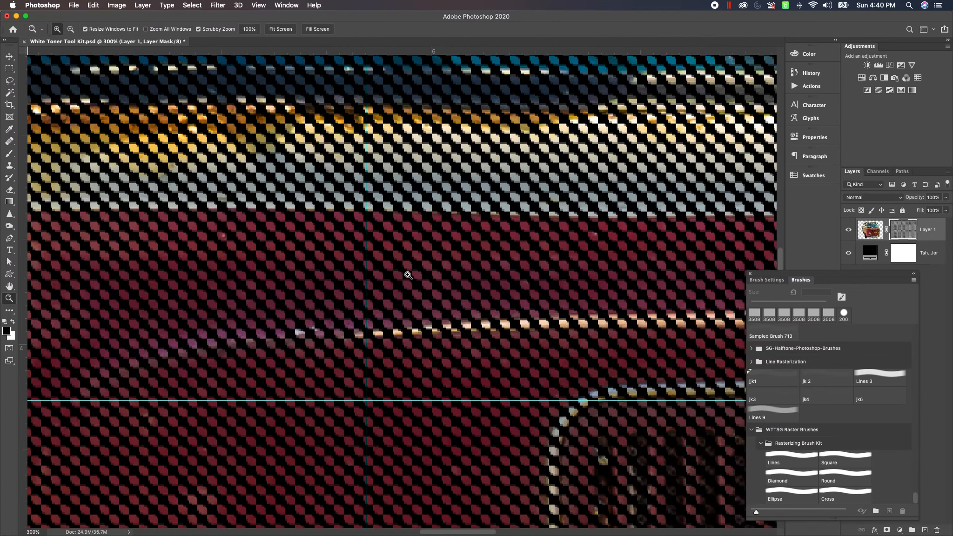
alt+click(404, 272)
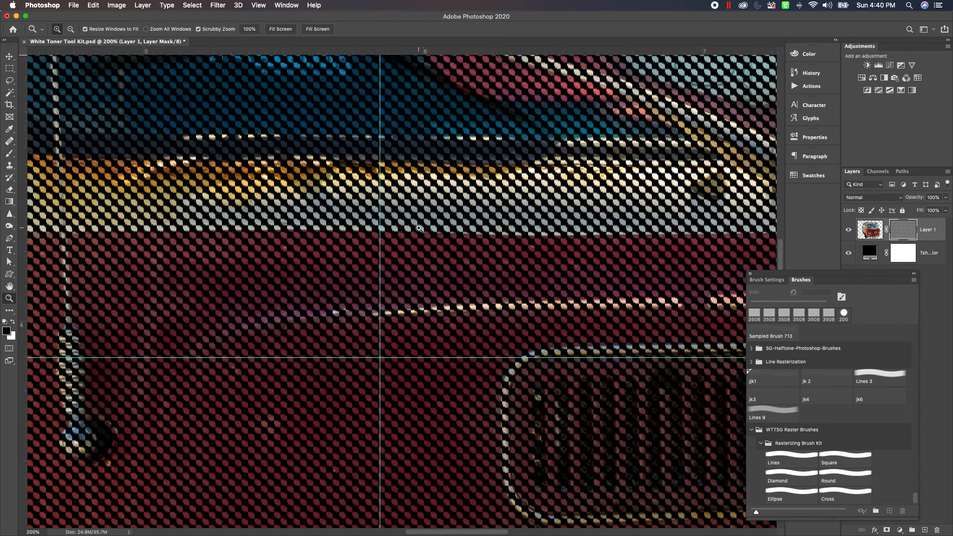
Undo the Diamond stamp and stamp the 3508 px Round raster brush in black over the whole van on Layer 1's mask
shift+click(899, 231)
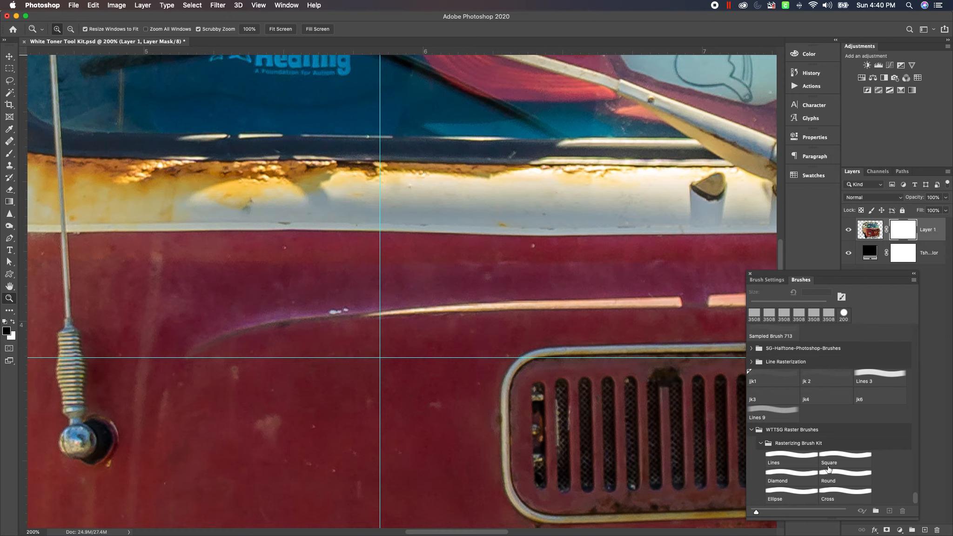
click(842, 474)
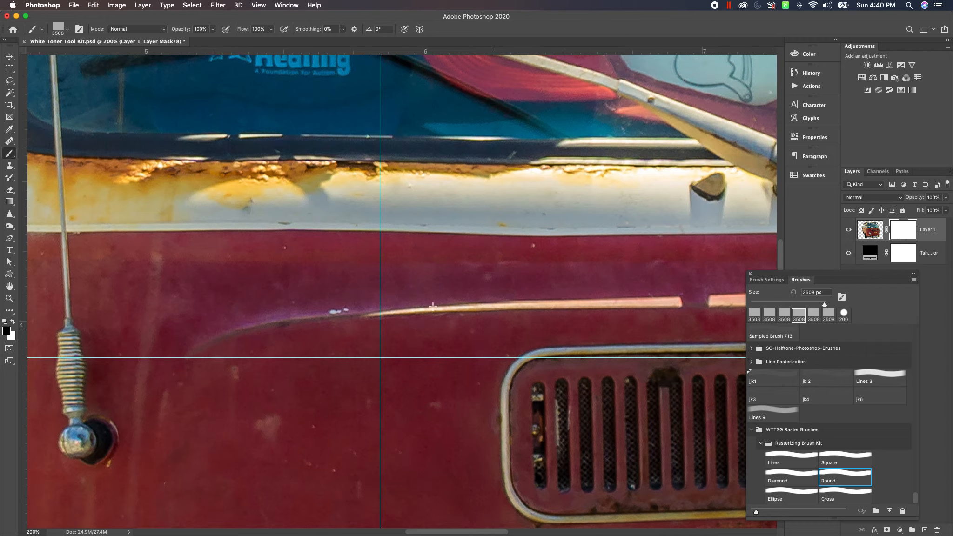
click(259, 5)
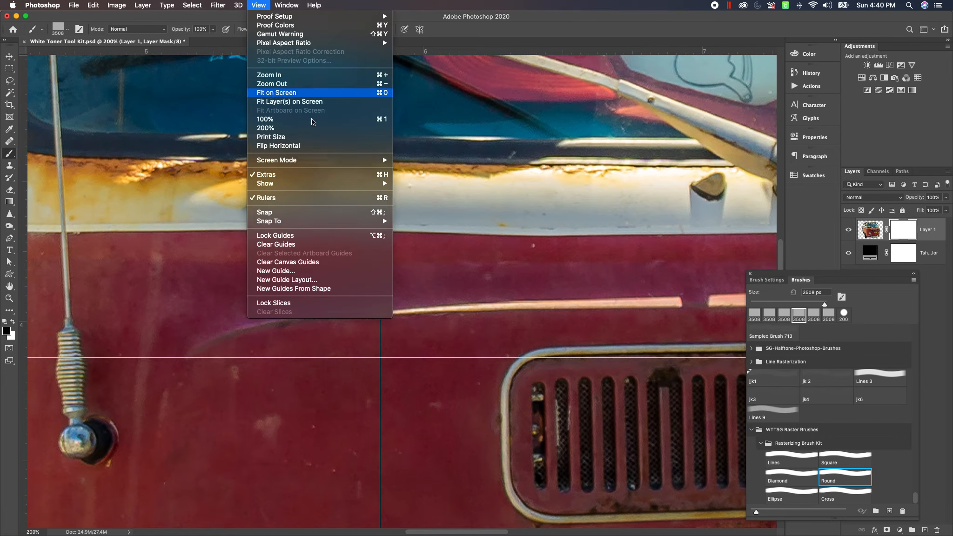
click(277, 93)
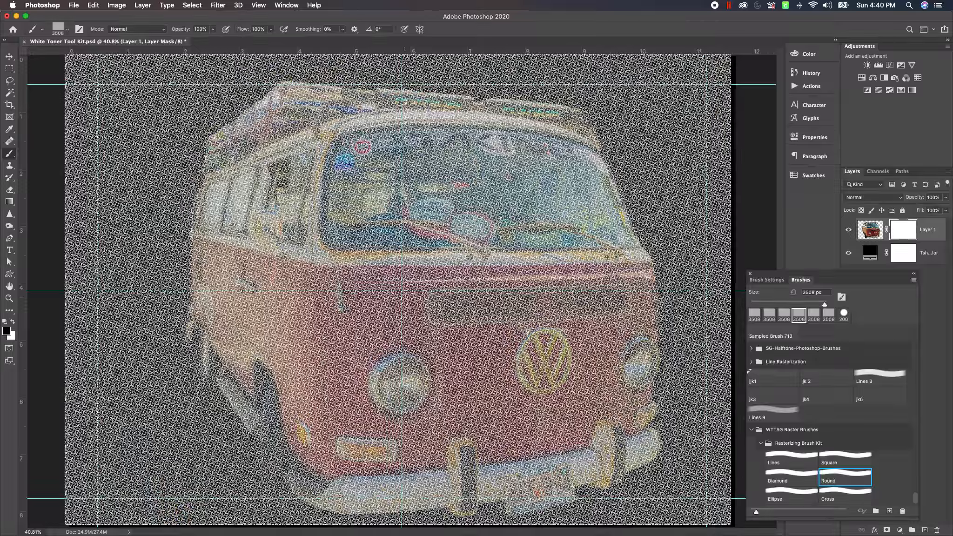
click(397, 289)
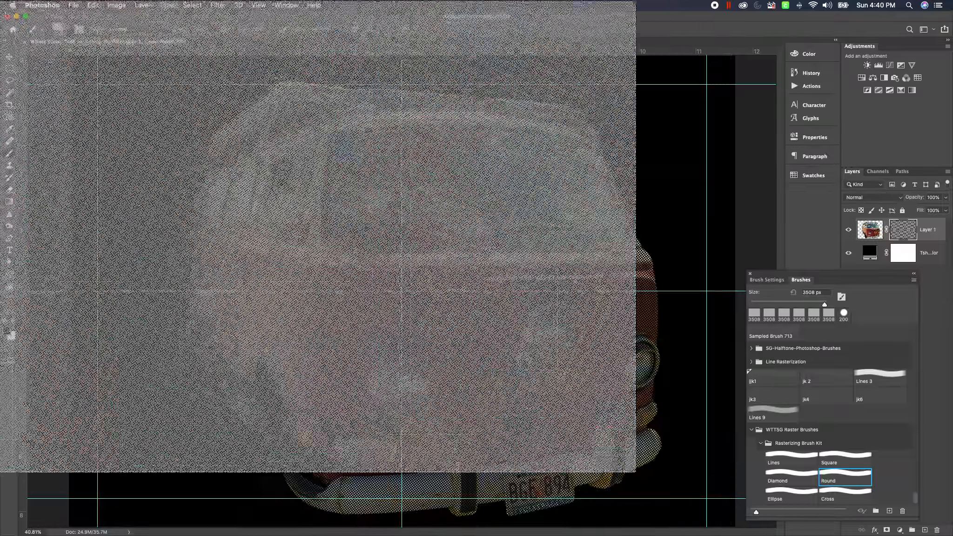
key(z)
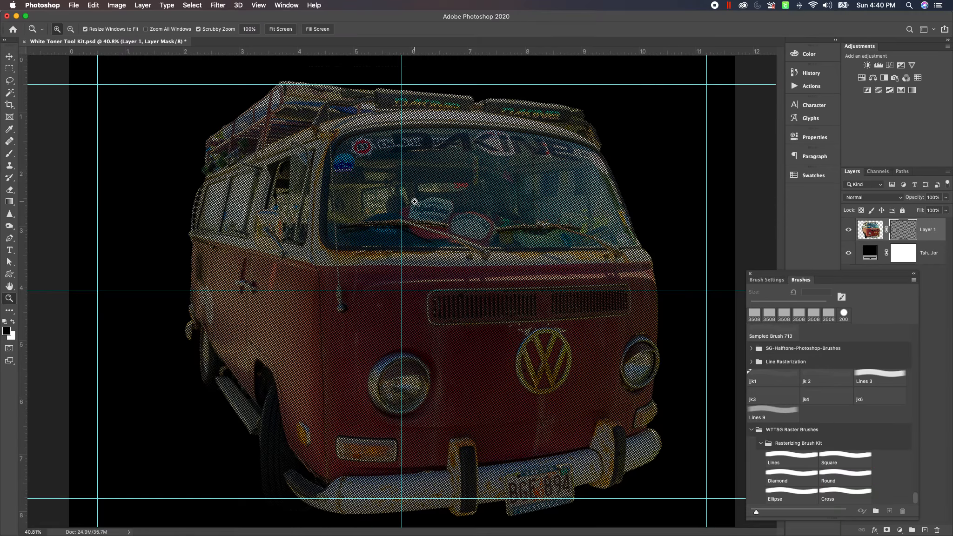
click(425, 206)
click(425, 206)
click(424, 206)
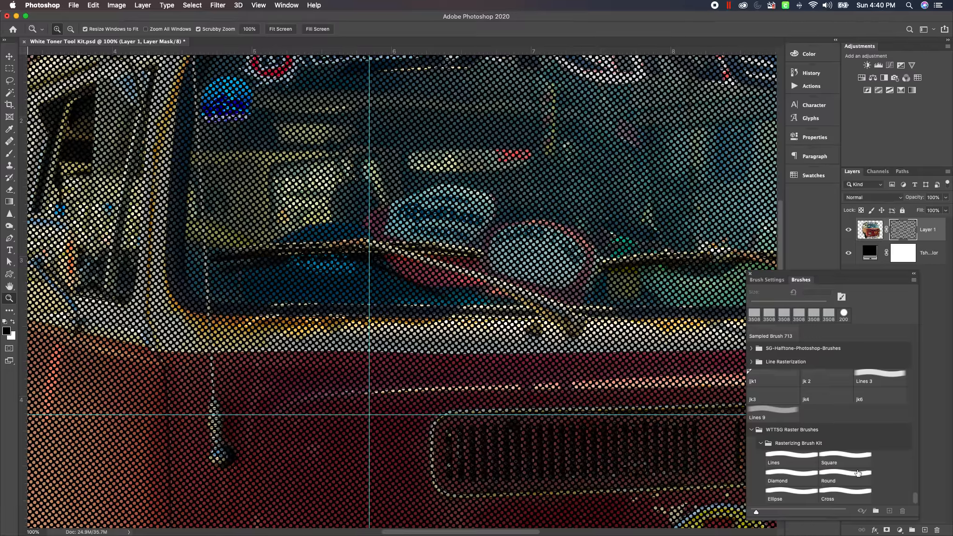
Undo the Round stamp and stamp the 3508 px Square raster brush in black over the van on Layer 1's mask
key(super+z)
key(b)
click(844, 458)
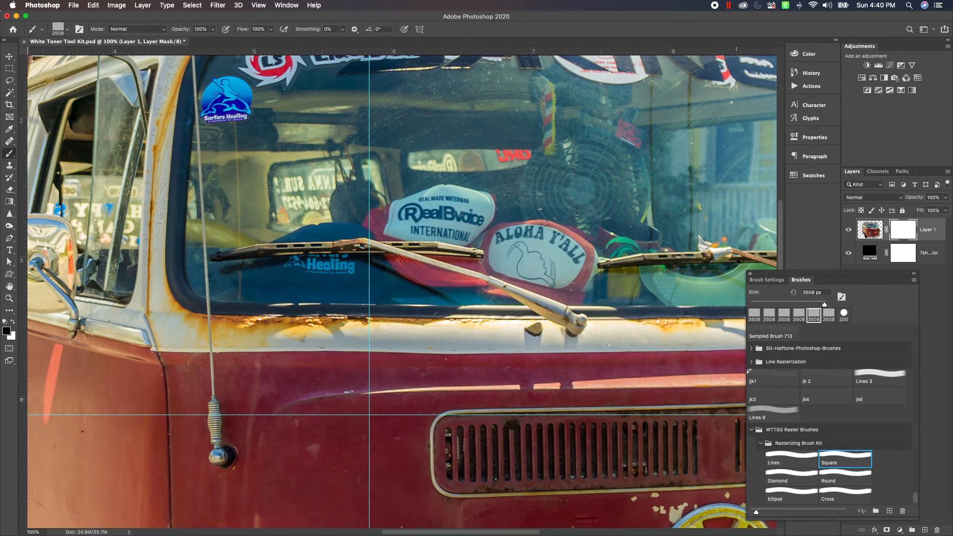
click(259, 5)
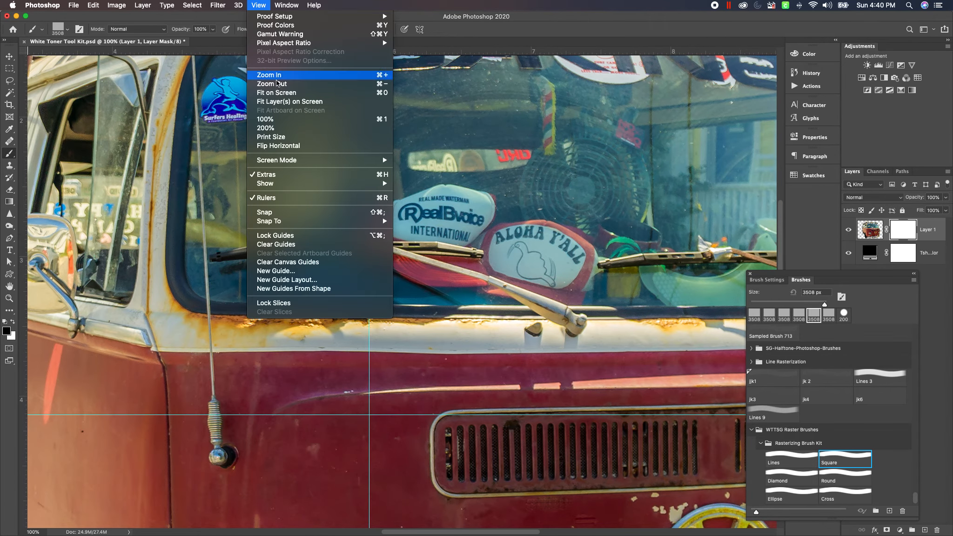
click(301, 95)
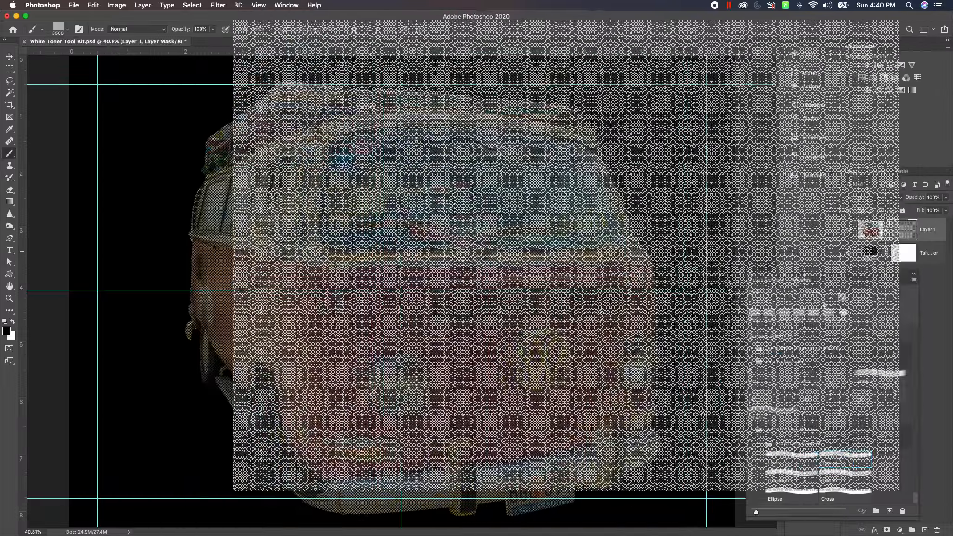
key(z)
click(525, 255)
click(526, 256)
click(525, 256)
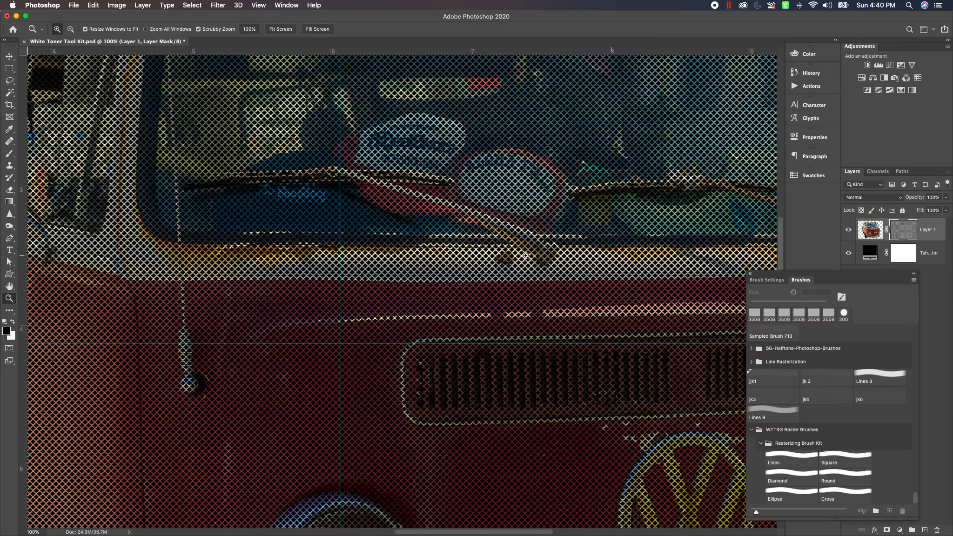
scroll(525, 255, right, 1)
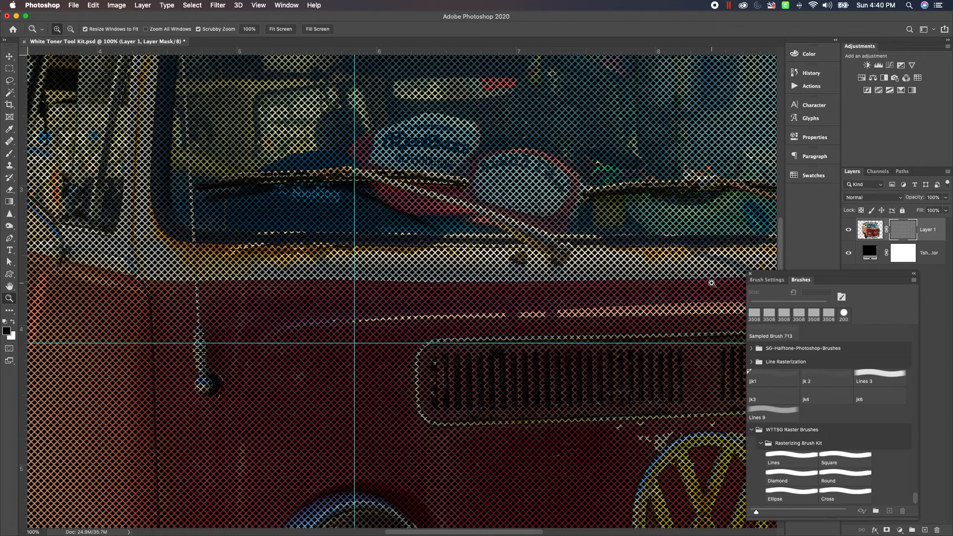
Undo the Square stamp and stamp the 3508 px Lines raster brush once in black over the whole van on Layer 1's mask
key(super+z)
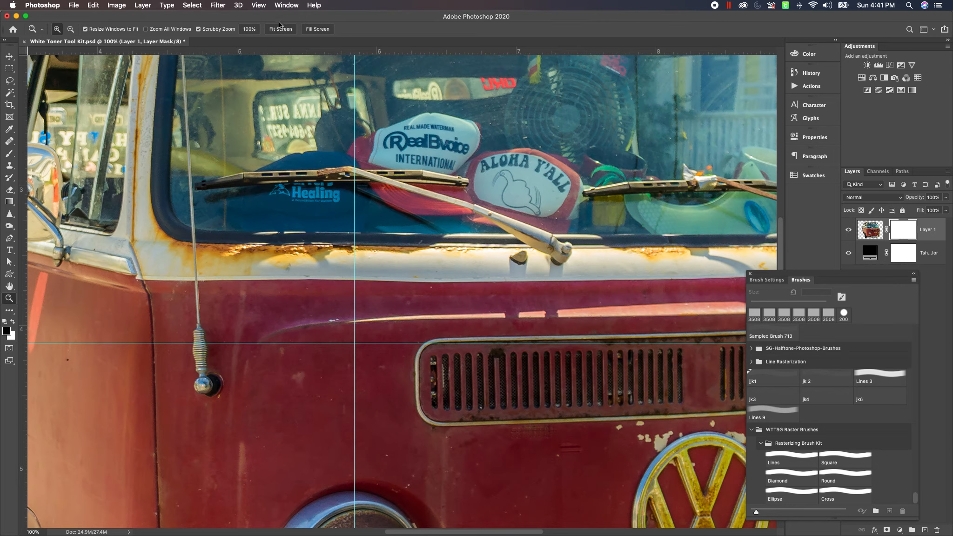
click(280, 28)
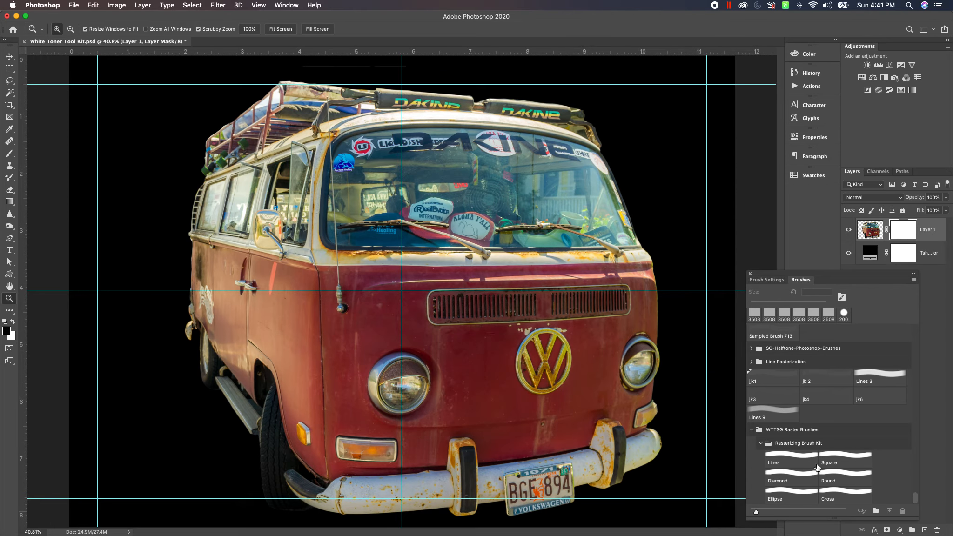
click(791, 461)
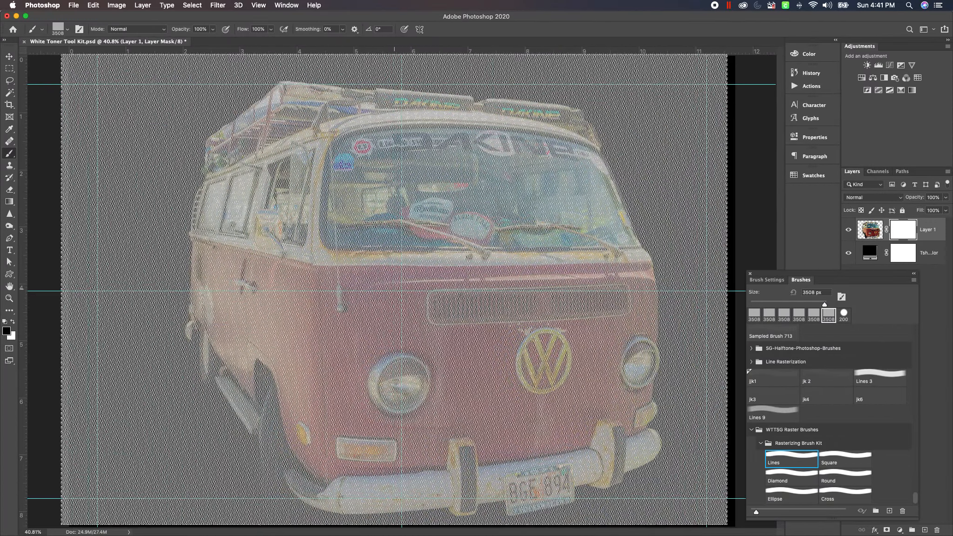
click(400, 287)
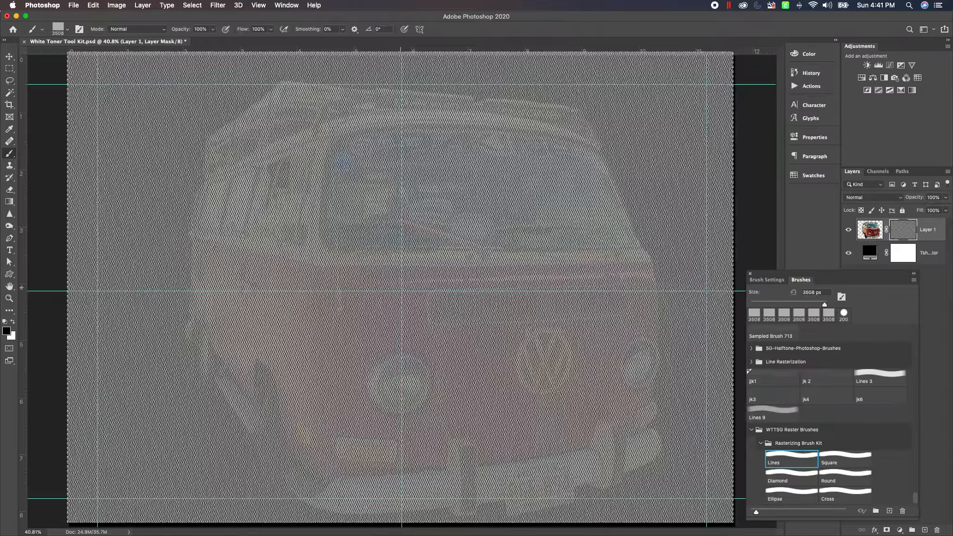
key(z)
drag(410, 282, 414, 280)
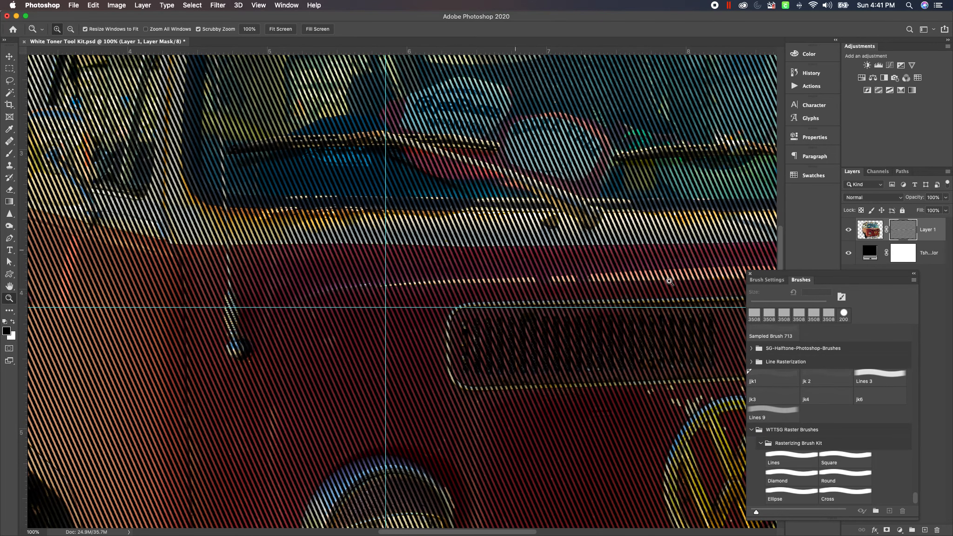
Move the floating brush list just below the layer list and fit the whole van in view
click(902, 296)
drag(862, 271, 896, 291)
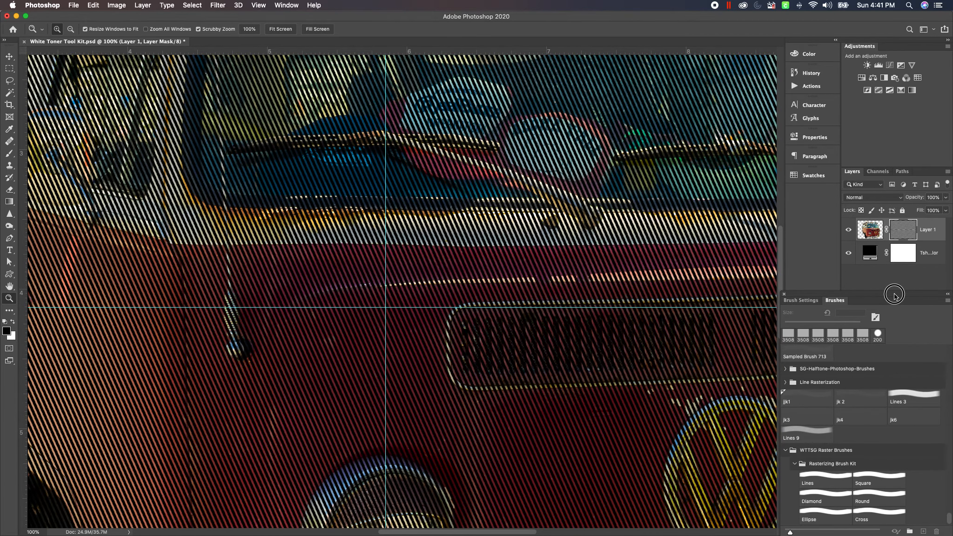
click(281, 29)
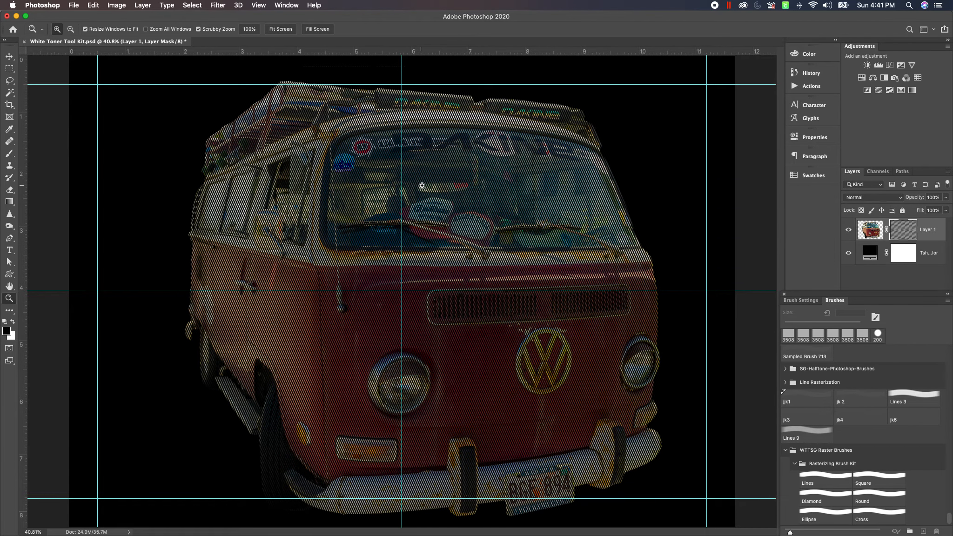
Add a Hue/Saturation adjustment layer above the van's Layer 1 with Saturation set to +36
click(870, 230)
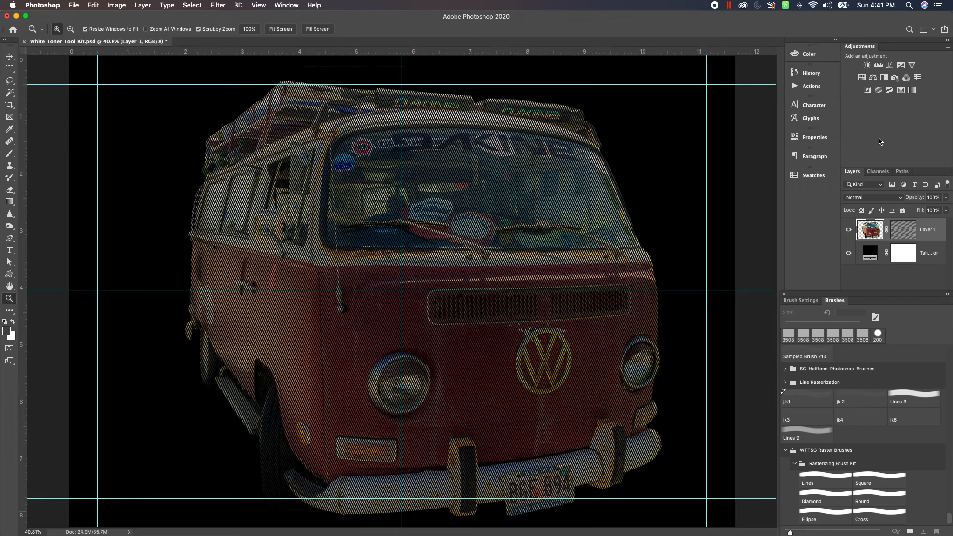
click(862, 78)
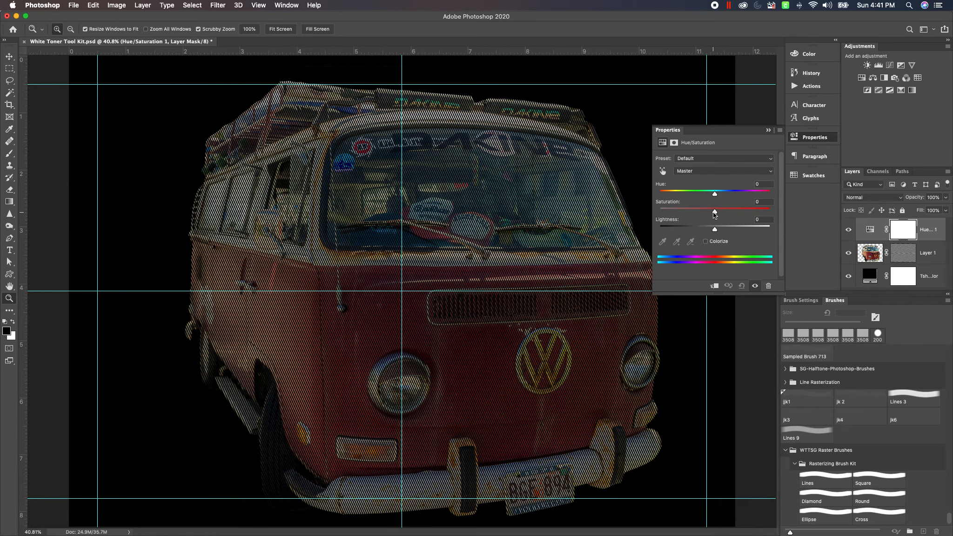
drag(714, 213, 734, 212)
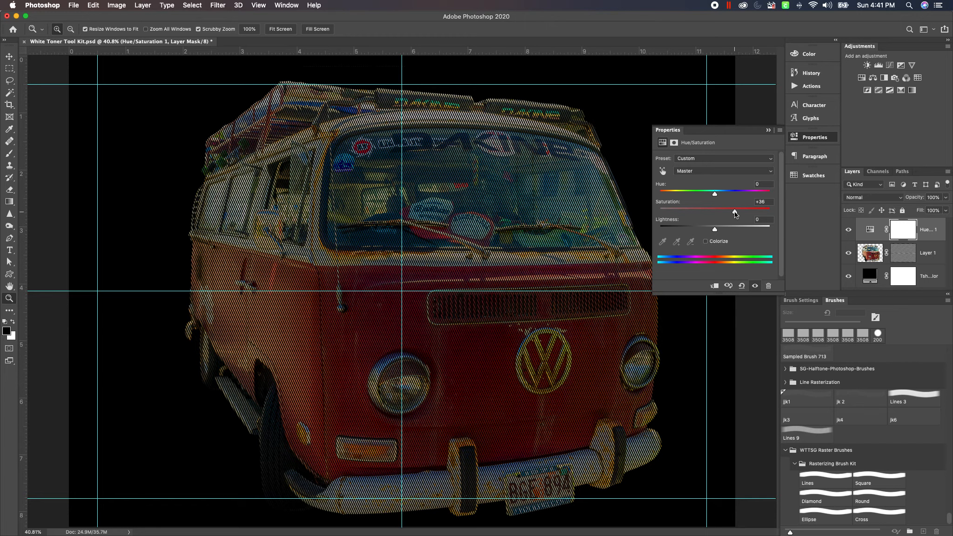
click(768, 131)
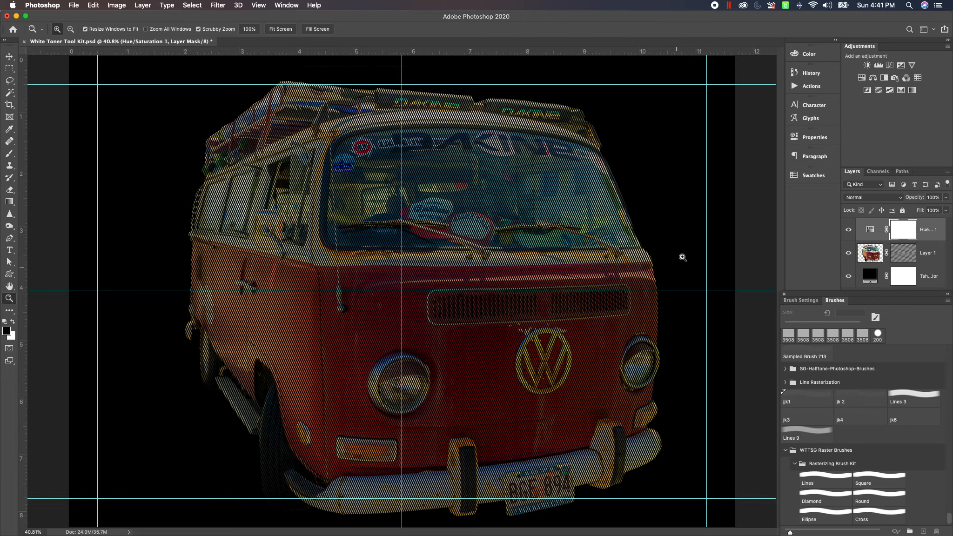
Clip the Hue/Saturation adjustment to the van's Layer 1 with a clipping mask
right_click(873, 229)
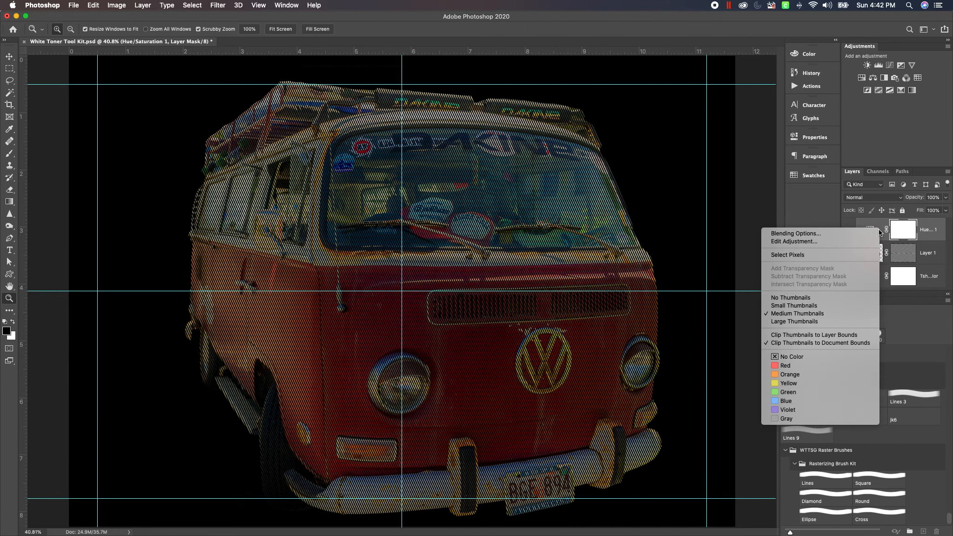
click(932, 240)
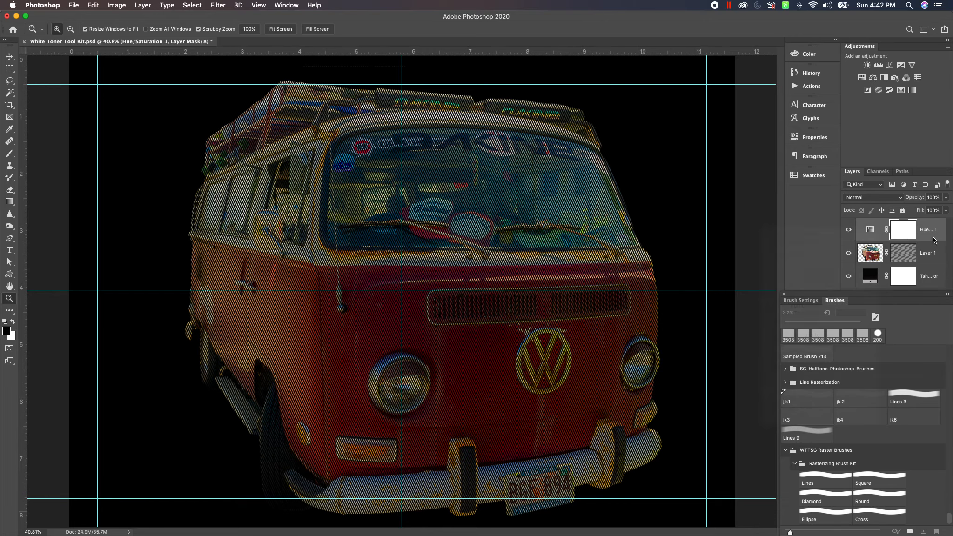
right_click(930, 240)
click(888, 306)
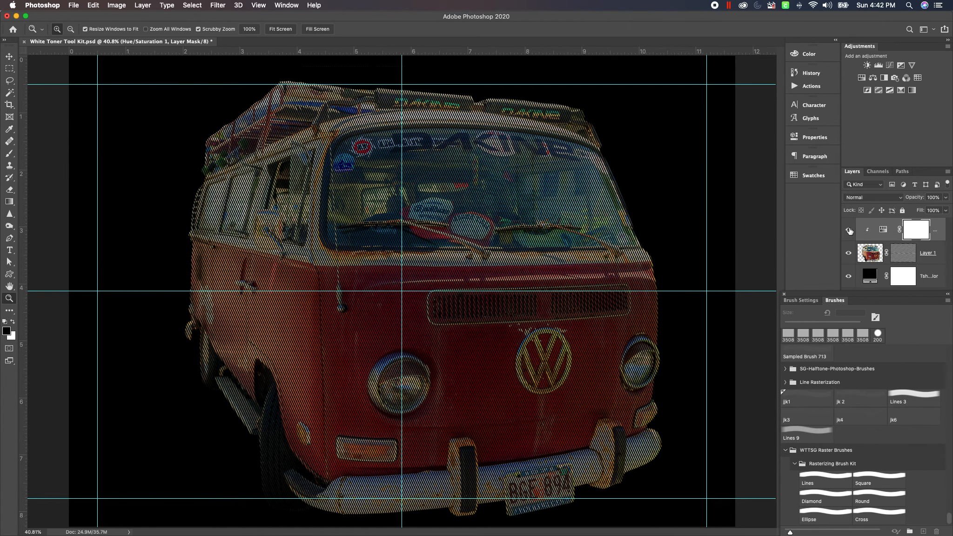
Compare the van with and without the Hue/Saturation adjustment by toggling the adjustment layer's visibility
click(849, 231)
click(849, 230)
click(849, 231)
click(849, 230)
click(849, 231)
click(849, 231)
Collapse the floating brush list and dock it beneath Swatches
click(948, 295)
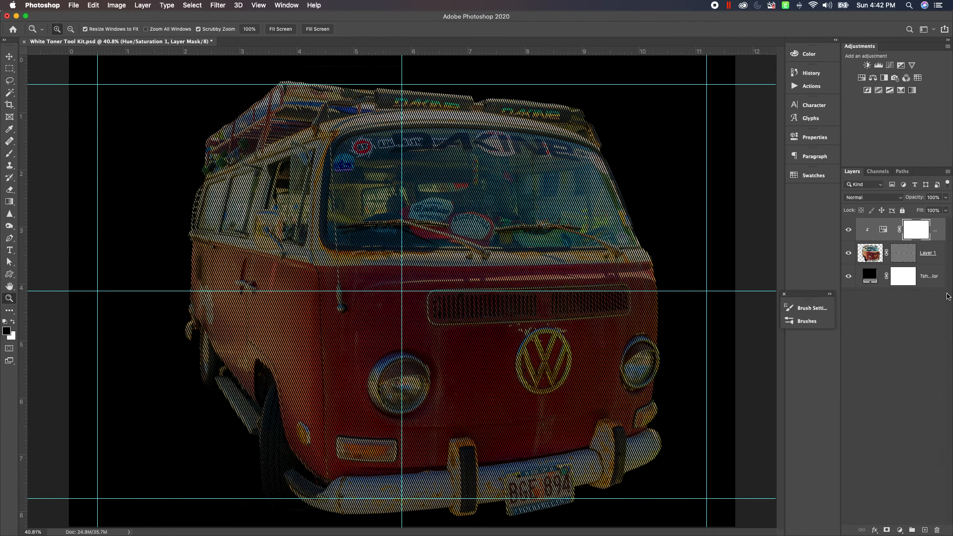
drag(807, 293, 812, 193)
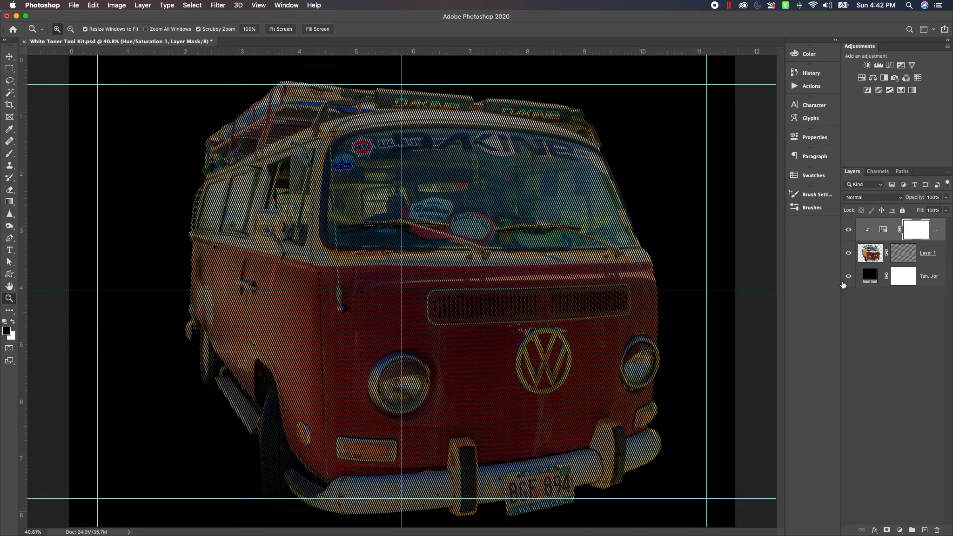
Duplicate the van's Layer 1, including its raster mask, within the White Toner Tool Kit.psd document
right_click(875, 260)
click(935, 266)
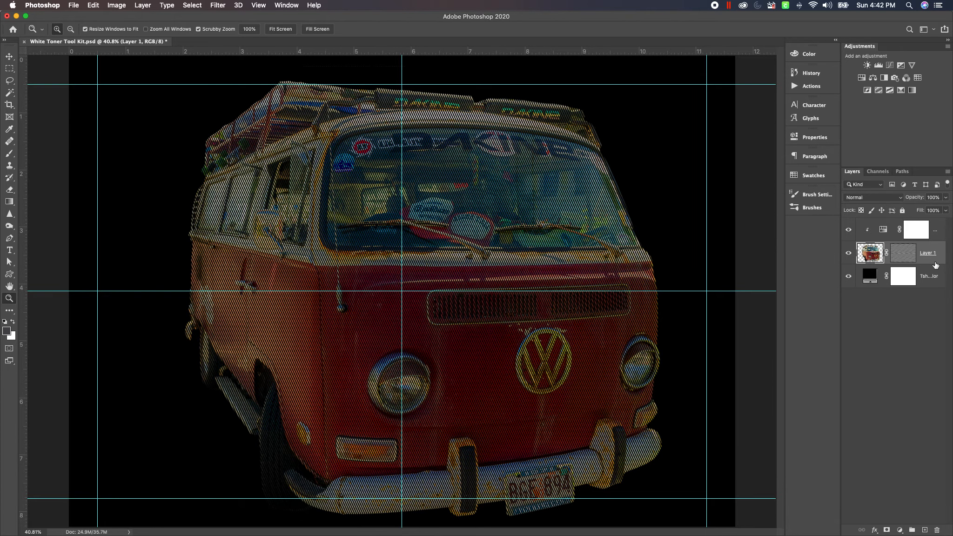
right_click(935, 265)
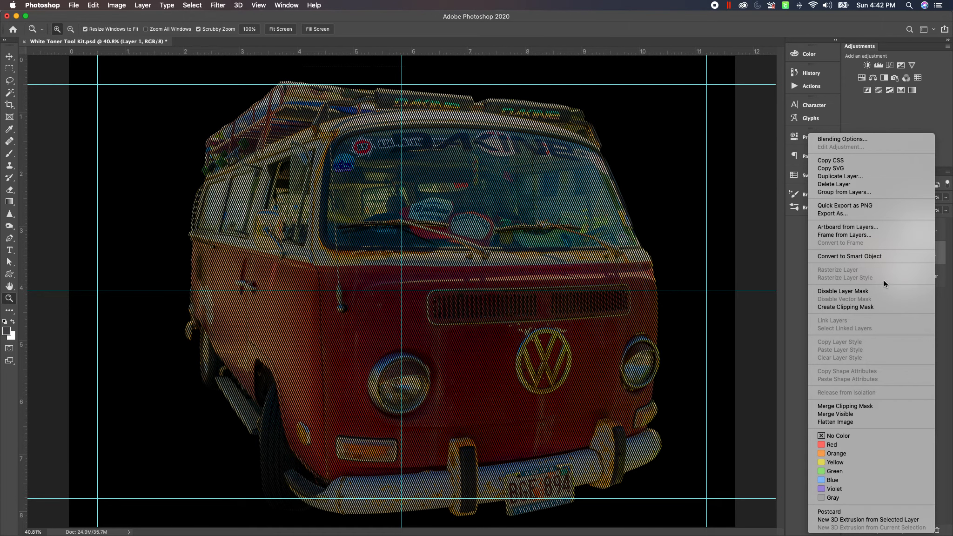
click(840, 177)
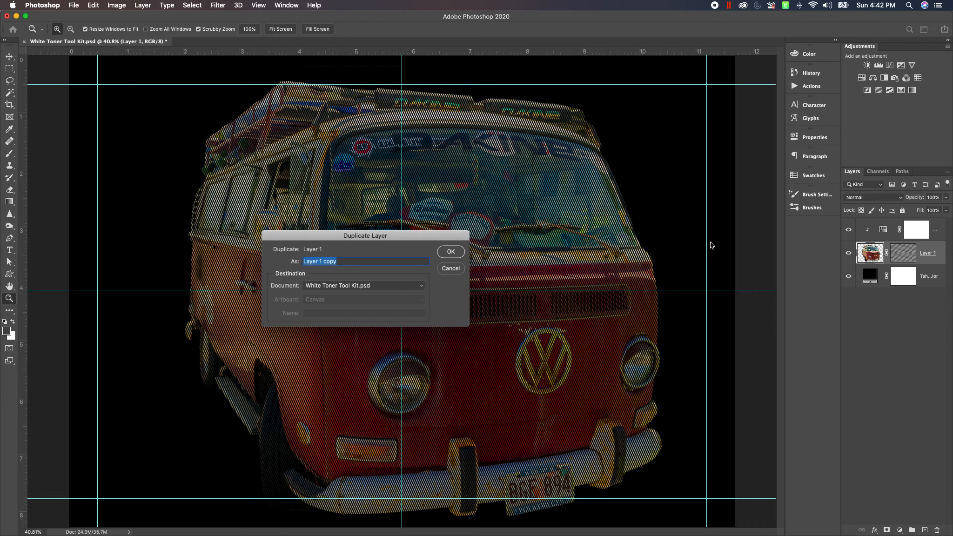
click(450, 251)
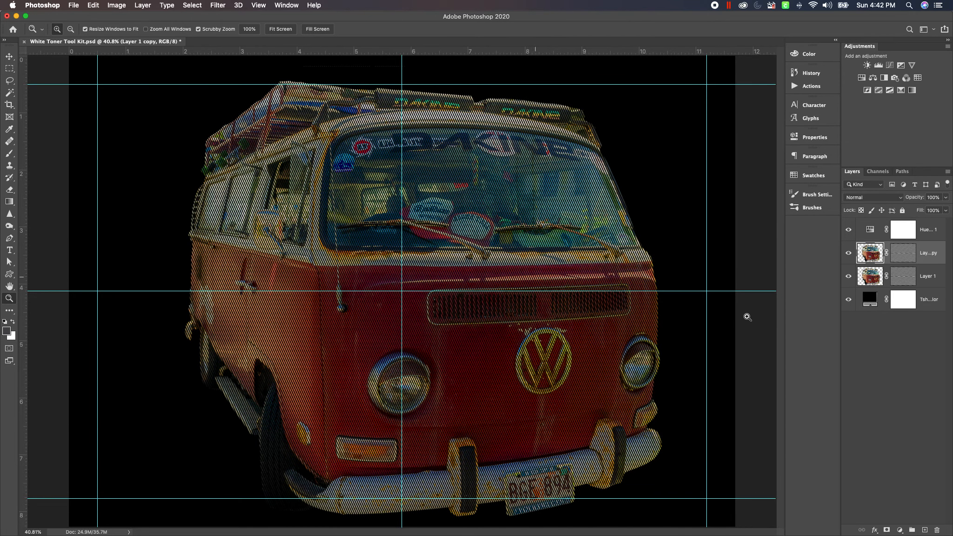
Delete the layer mask of Layer 1 copy and add a fresh white mask in its place
click(904, 255)
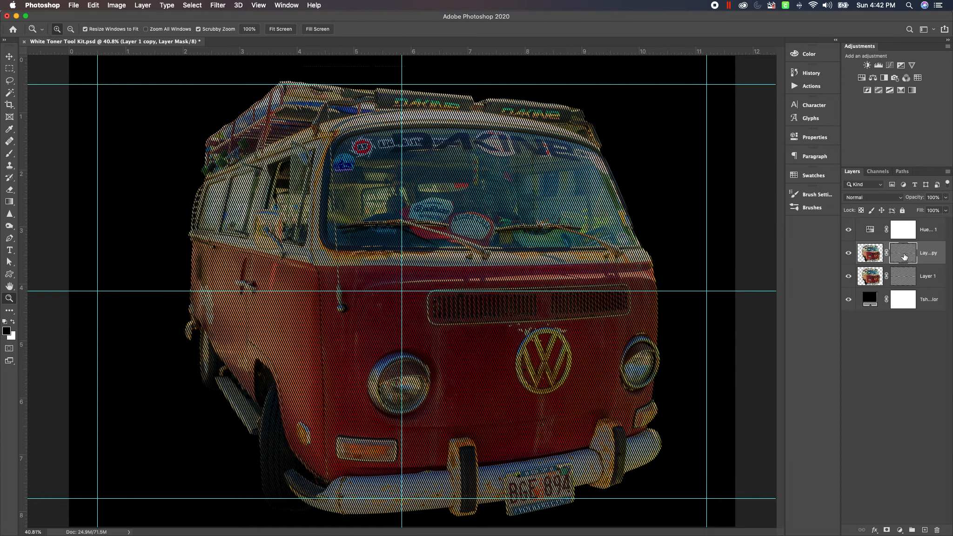
right_click(903, 256)
click(892, 270)
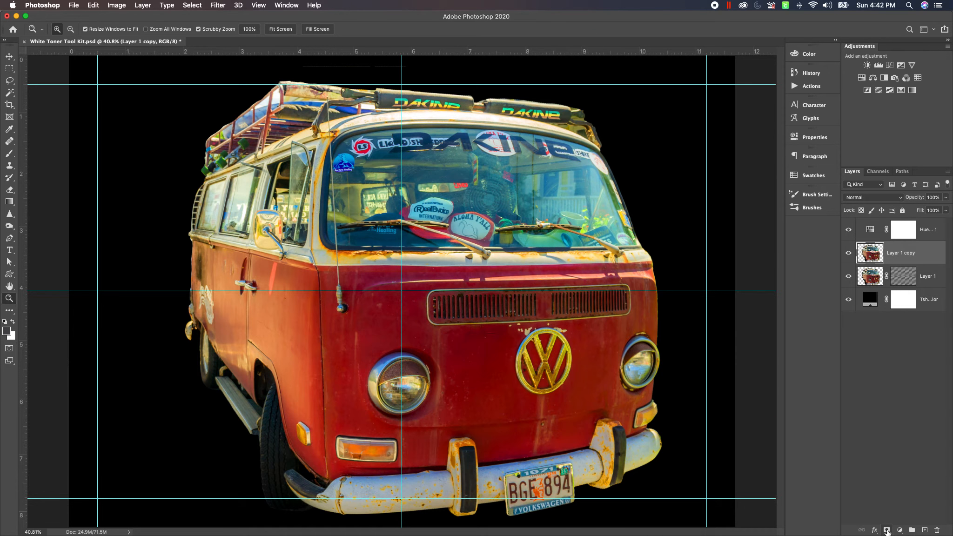
click(887, 530)
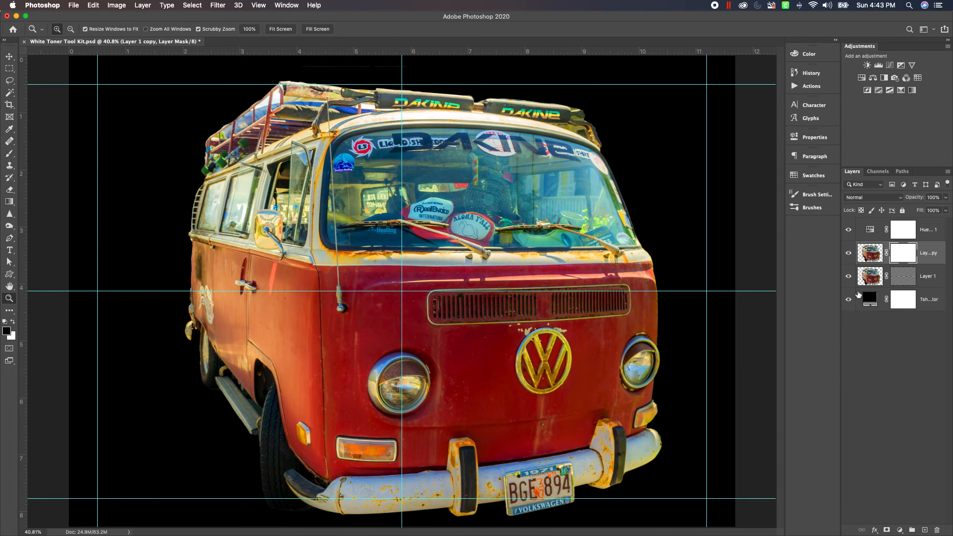
Hide Layer 1 and rasterize the mask of Layer 1 copy with the Round brush from the Rasterizing Brush Kit
click(848, 277)
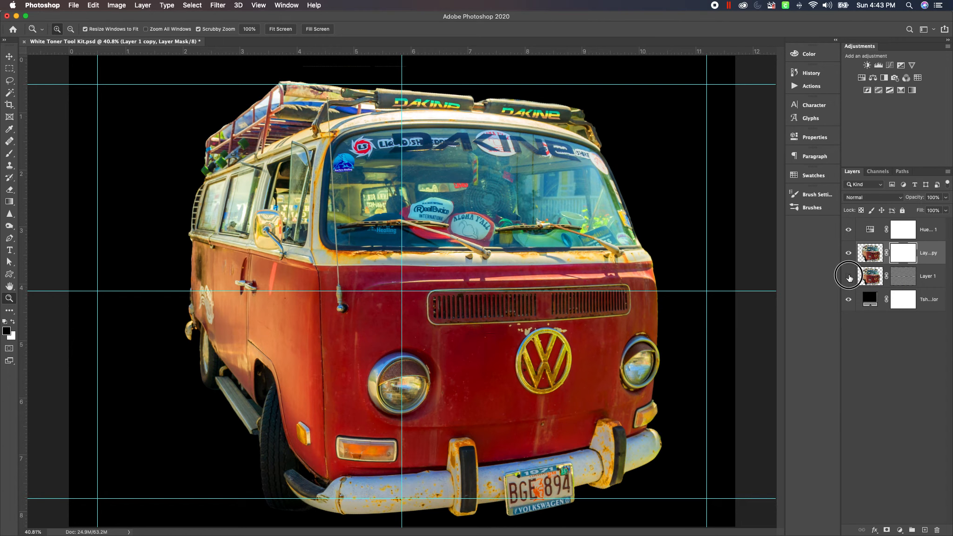
click(907, 254)
click(814, 207)
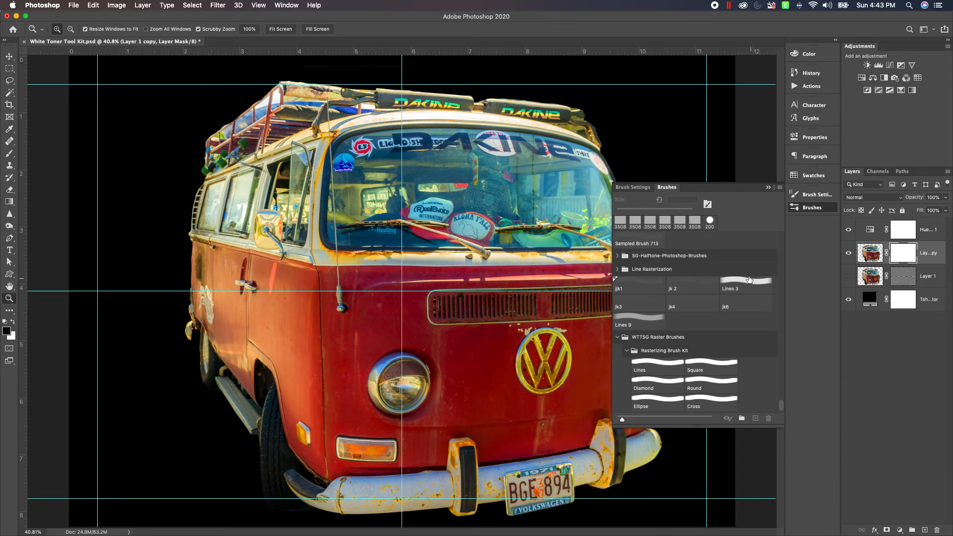
click(697, 384)
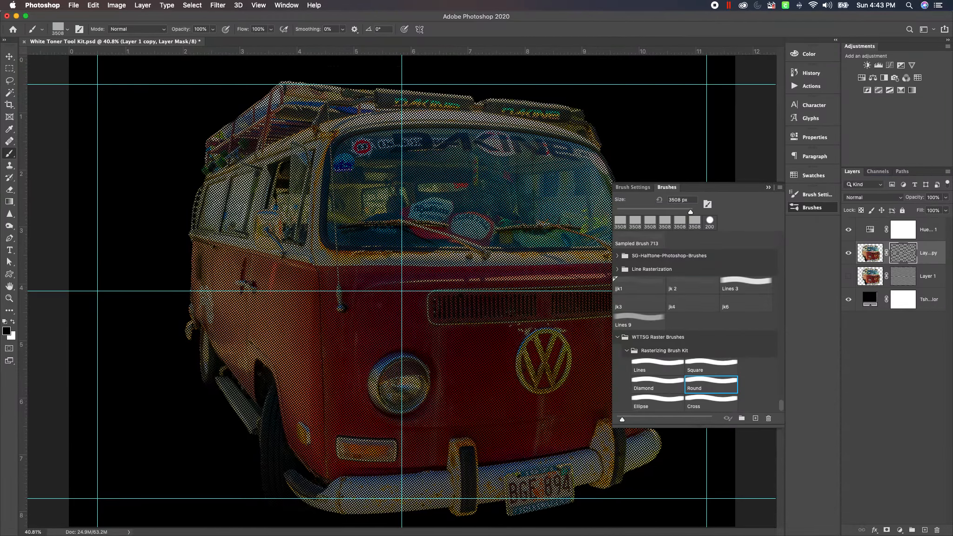
Show Layer 1 again, disable the mask of Layer 1 copy and make the copy's image content active
click(847, 276)
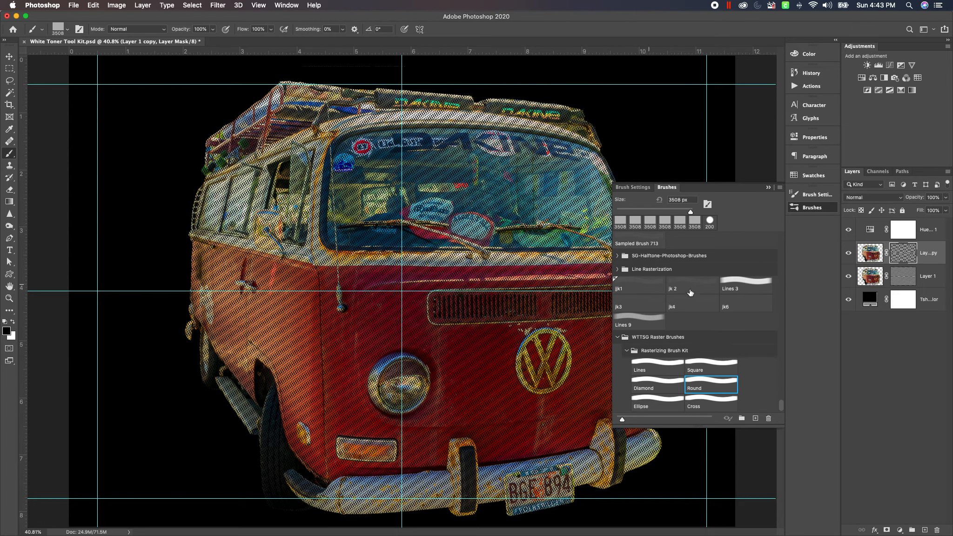
click(869, 251)
click(905, 255)
right_click(905, 255)
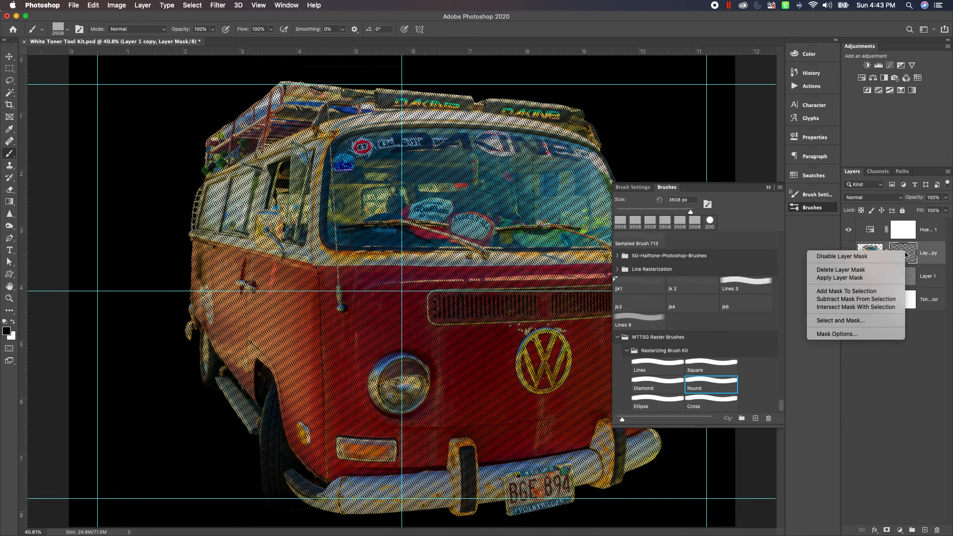
click(901, 256)
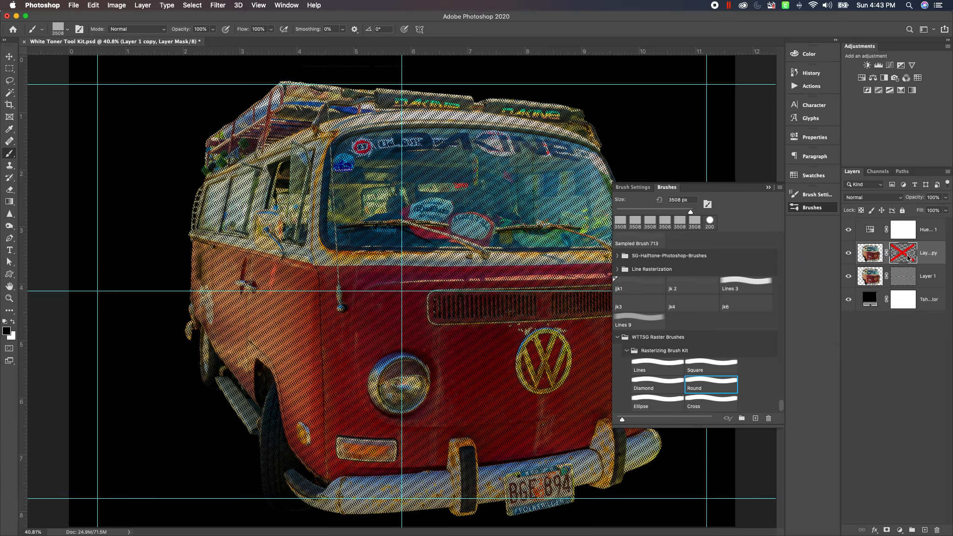
click(870, 254)
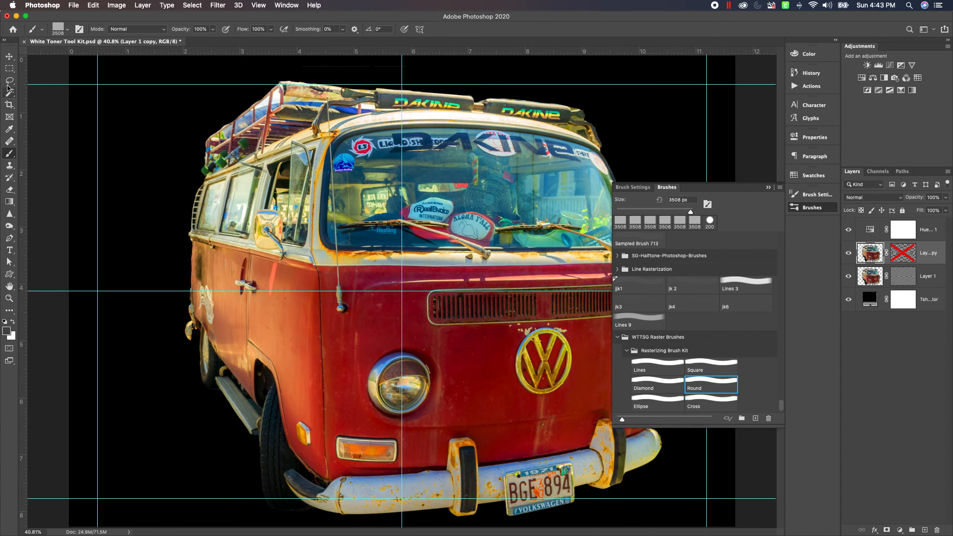
Select the van's windshield with the Quick Selection tool and invert the selection
drag(9, 92, 44, 100)
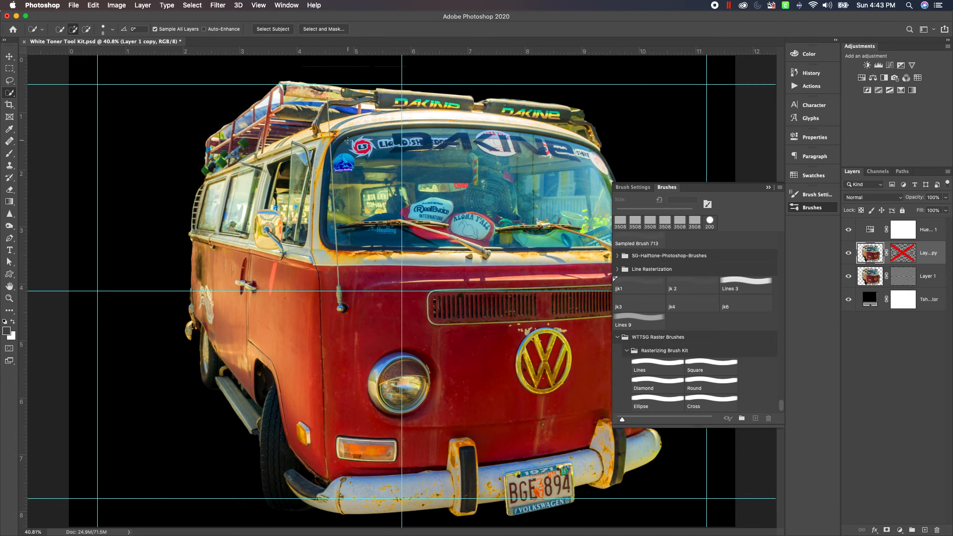
mouse_move(348, 139)
mouse_down()
mouse_move(497, 207)
mouse_move(558, 214)
mouse_move(561, 201)
mouse_move(365, 232)
mouse_move(343, 196)
mouse_move(404, 231)
mouse_move(446, 239)
mouse_move(611, 245)
mouse_up()
mouse_move(386, 128)
mouse_down()
mouse_move(559, 135)
mouse_move(596, 146)
mouse_move(601, 161)
mouse_up()
click(196, 6)
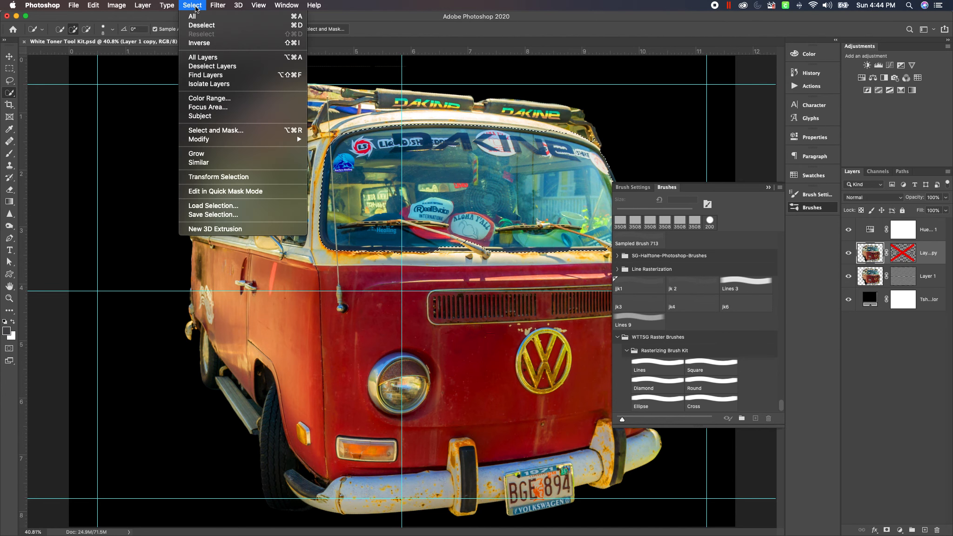
click(199, 44)
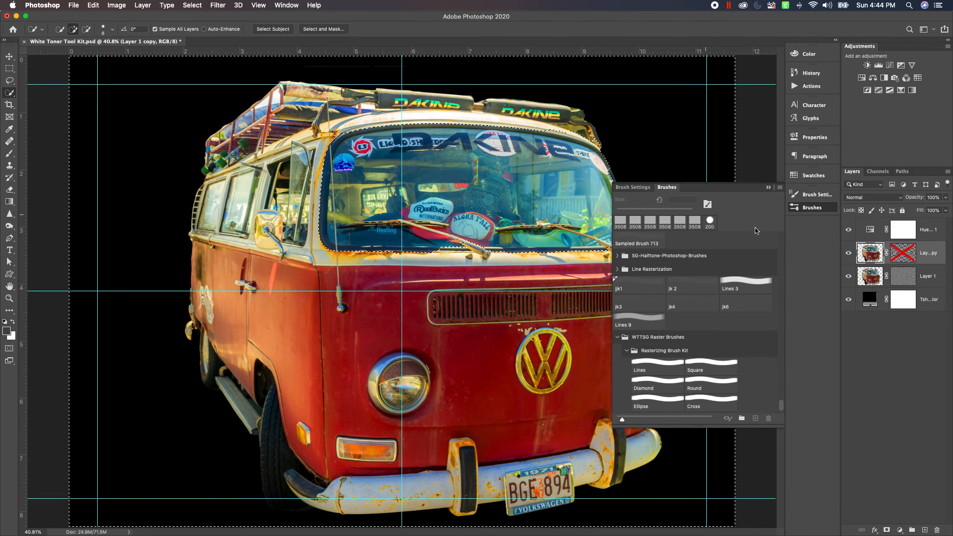
Re-enable the mask of Layer 1 copy and fill it with black at 100% opacity outside the windshield
shift+click(901, 254)
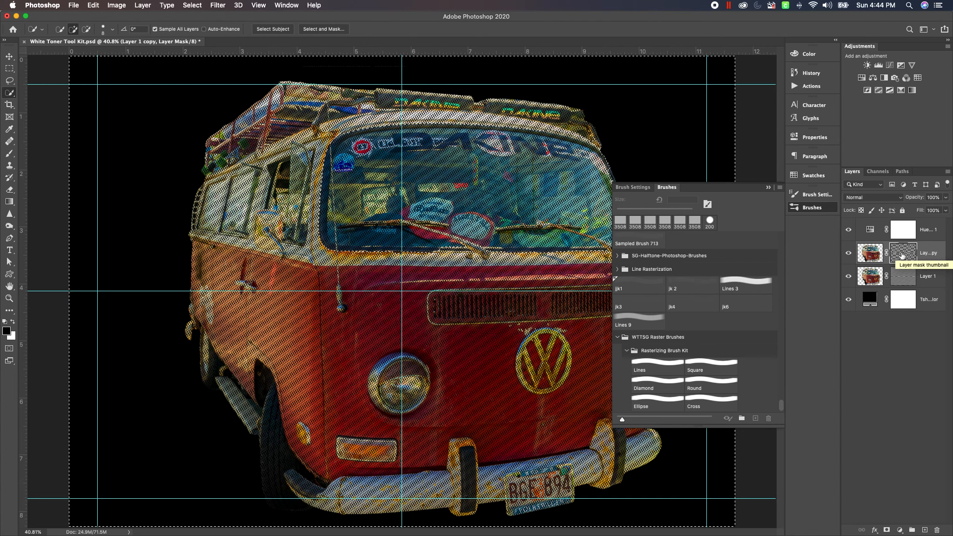
key(super+d)
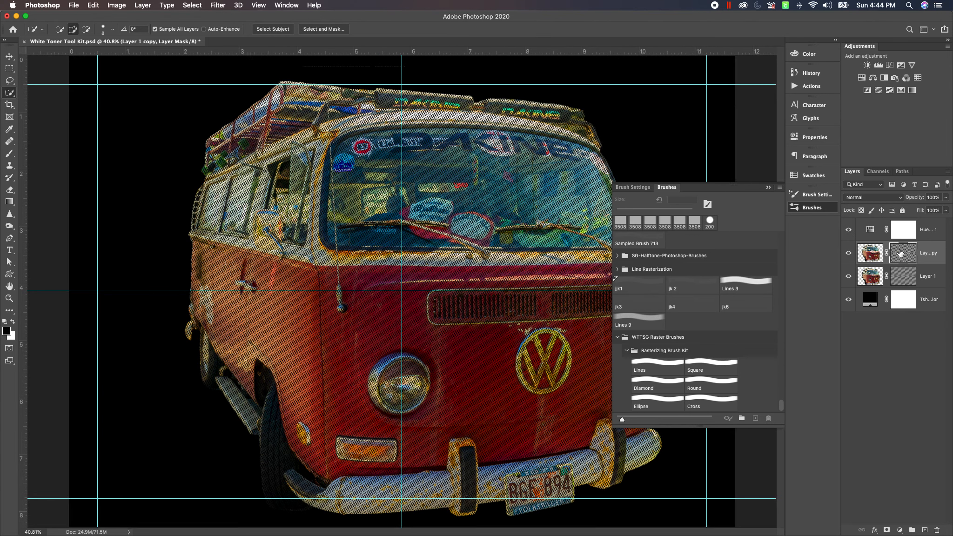
key(super+shift+d)
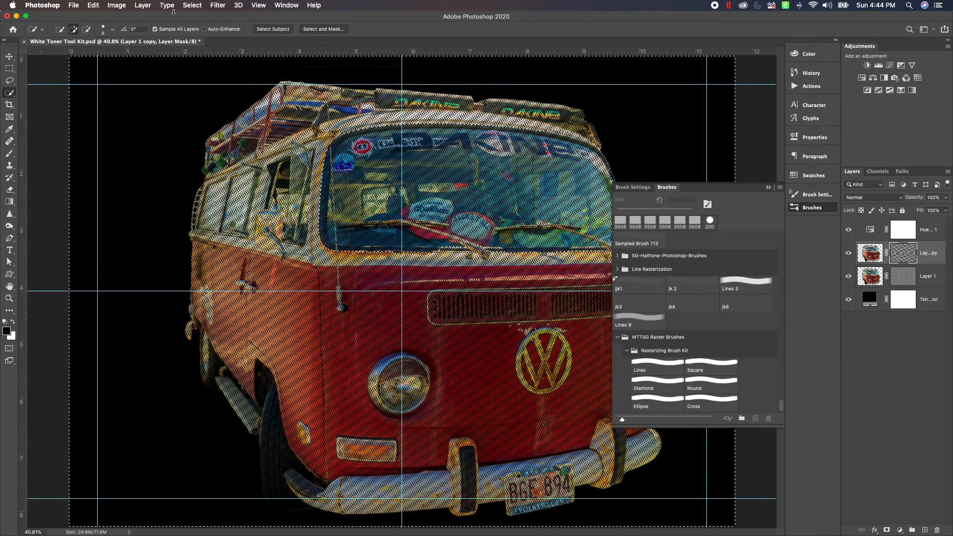
click(93, 5)
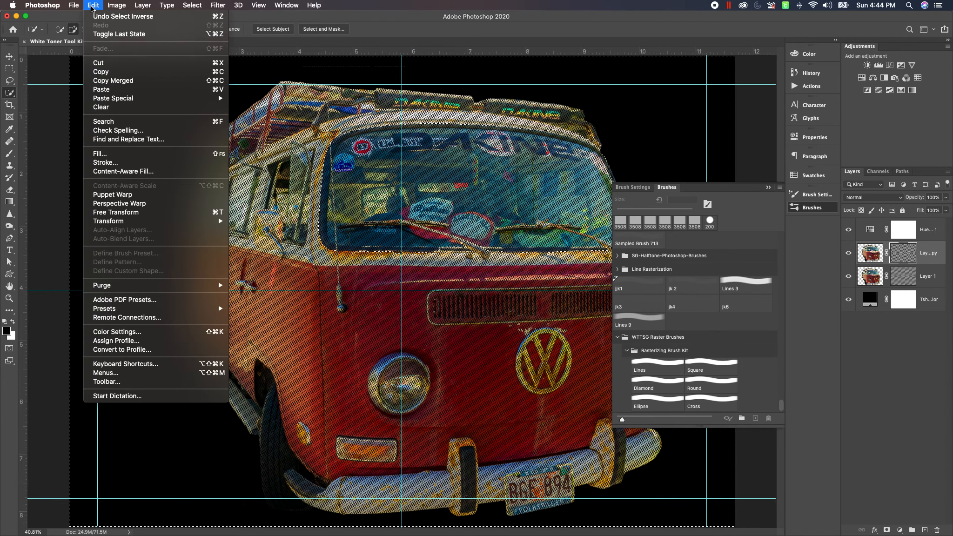
click(152, 154)
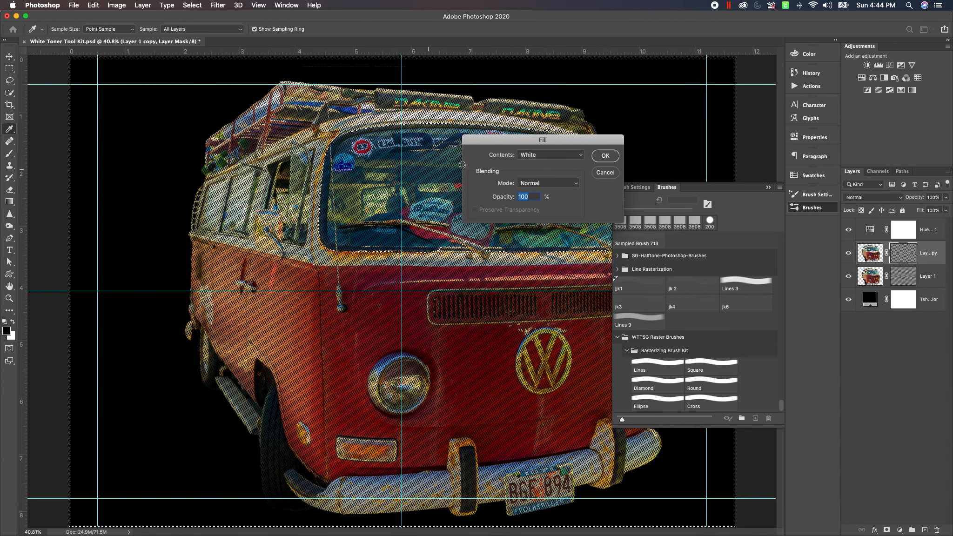
click(581, 158)
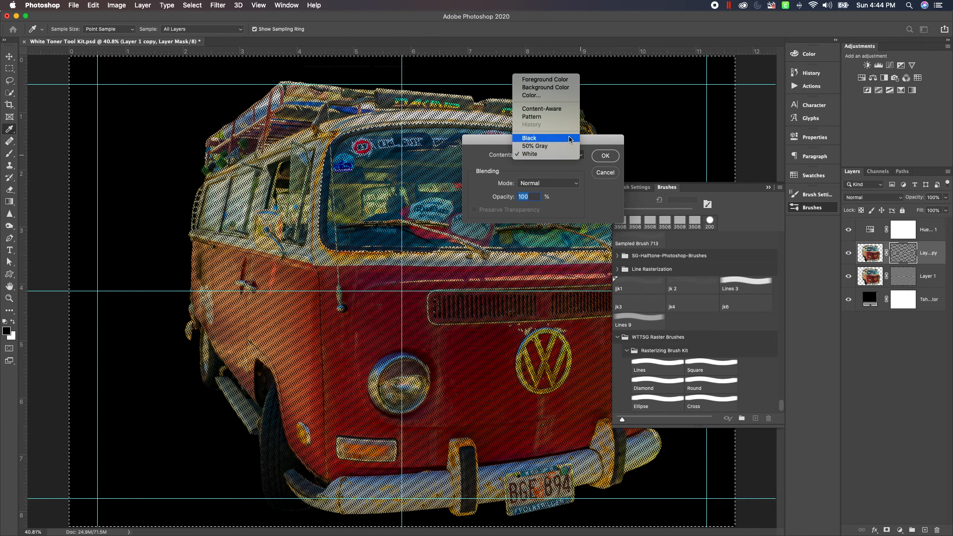
click(569, 139)
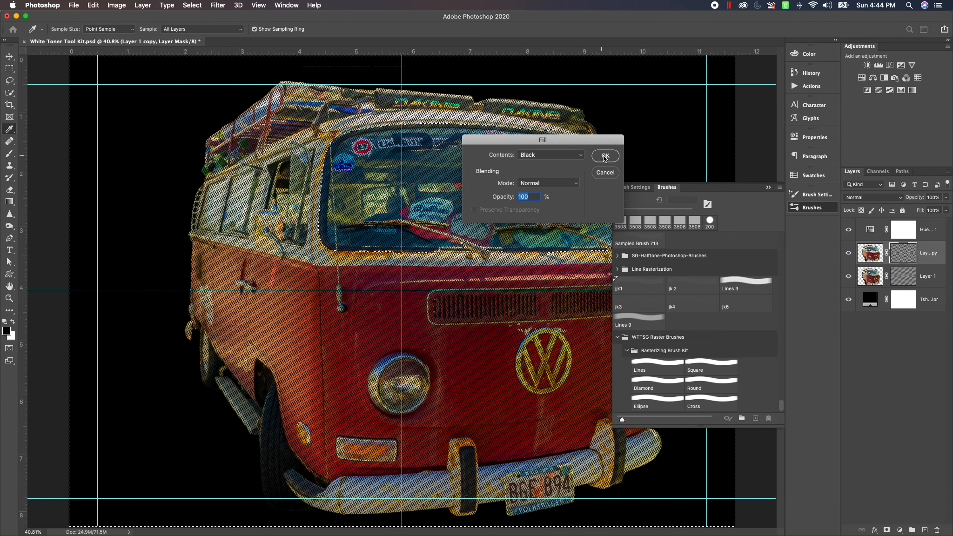
click(604, 155)
key(w)
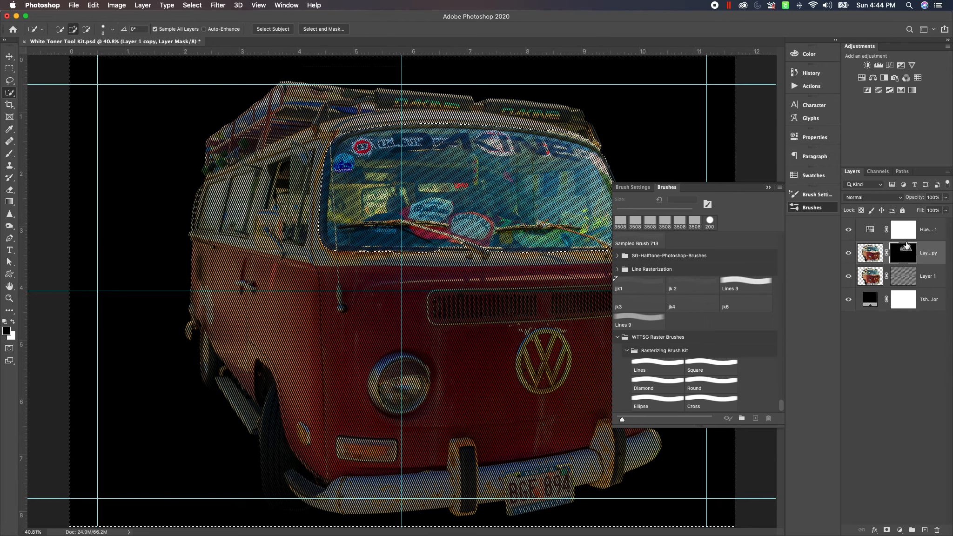
Invert the selection back to the windshield, fill that area of Layer 1's mask with black and deselect
click(902, 276)
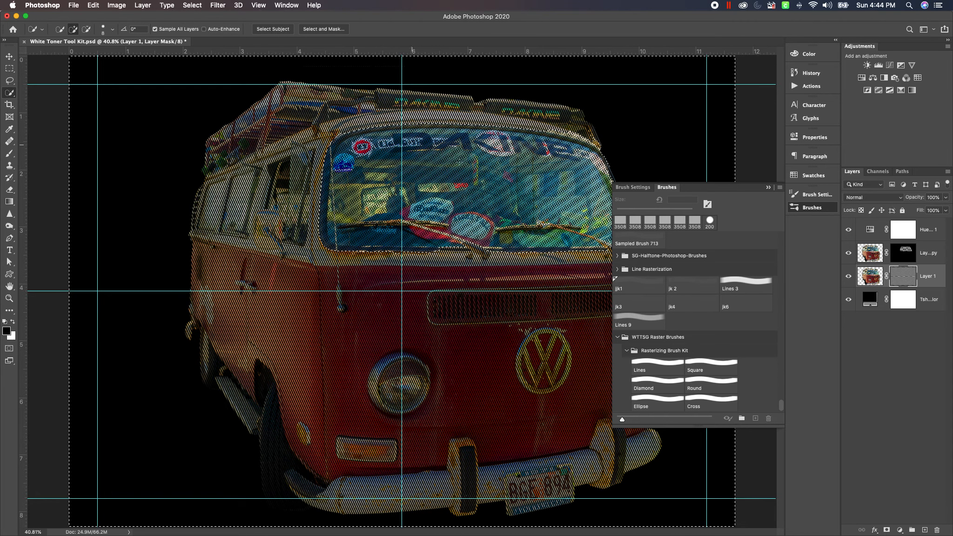
click(193, 5)
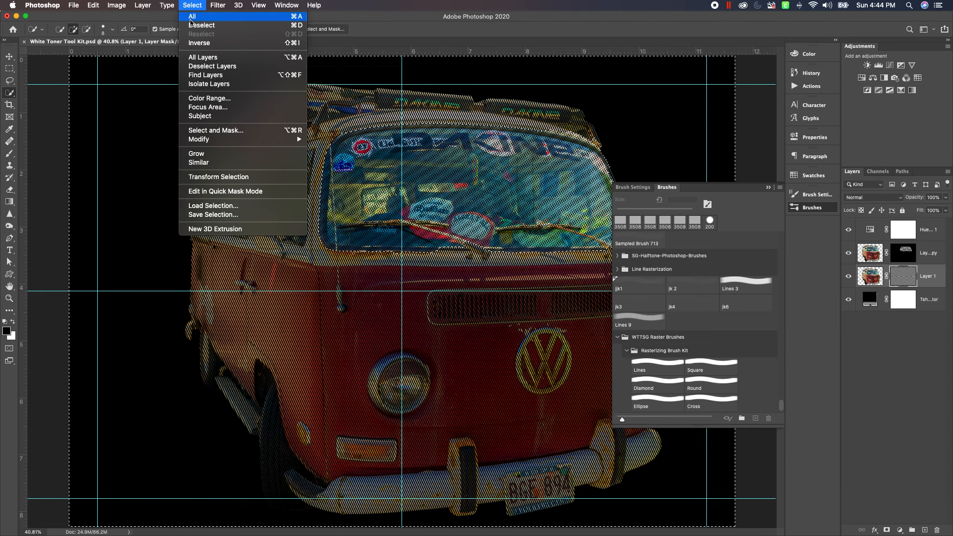
click(196, 44)
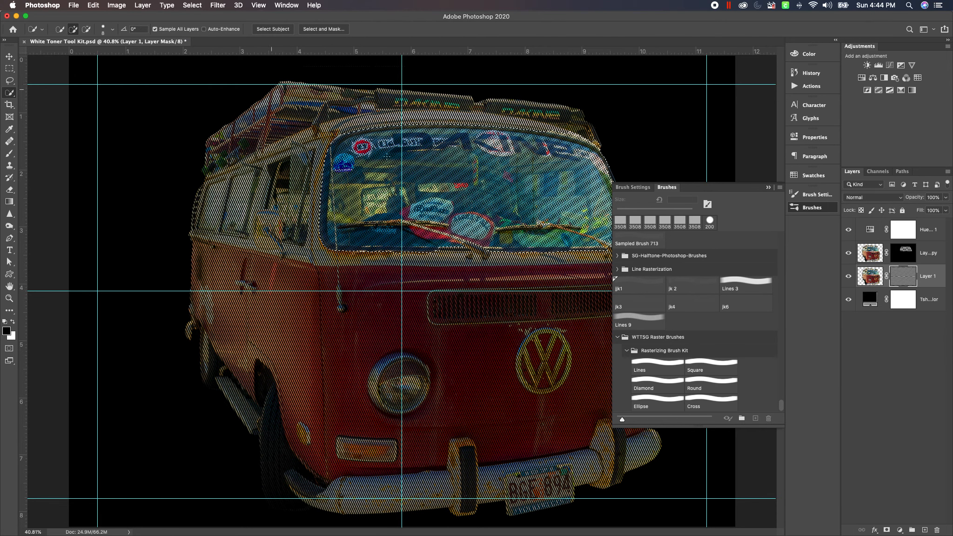
click(123, 7)
mouse_move(136, 6)
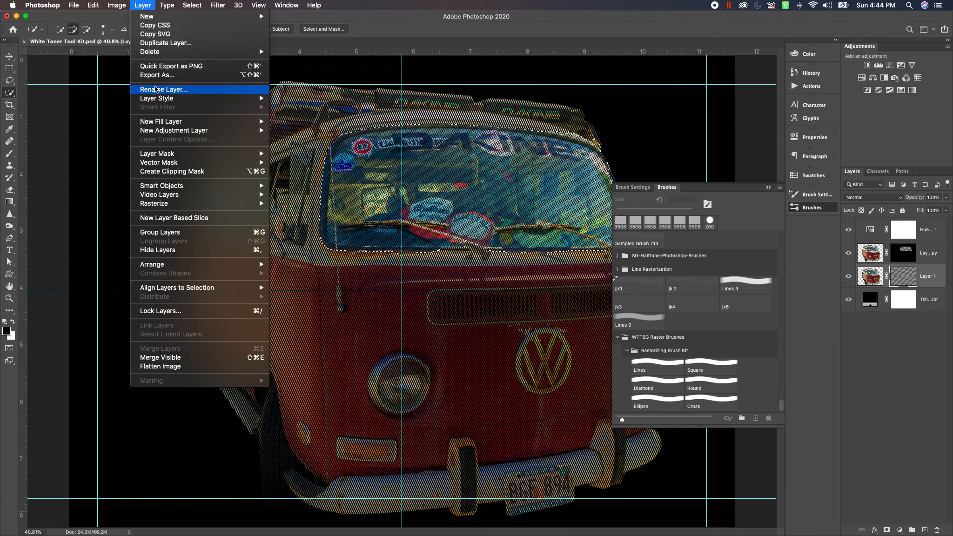
mouse_move(93, 9)
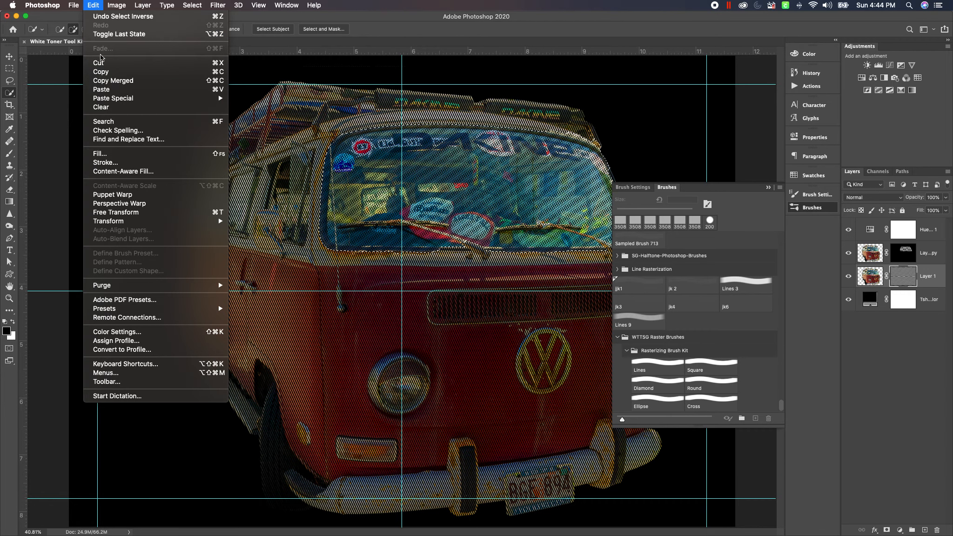
click(121, 154)
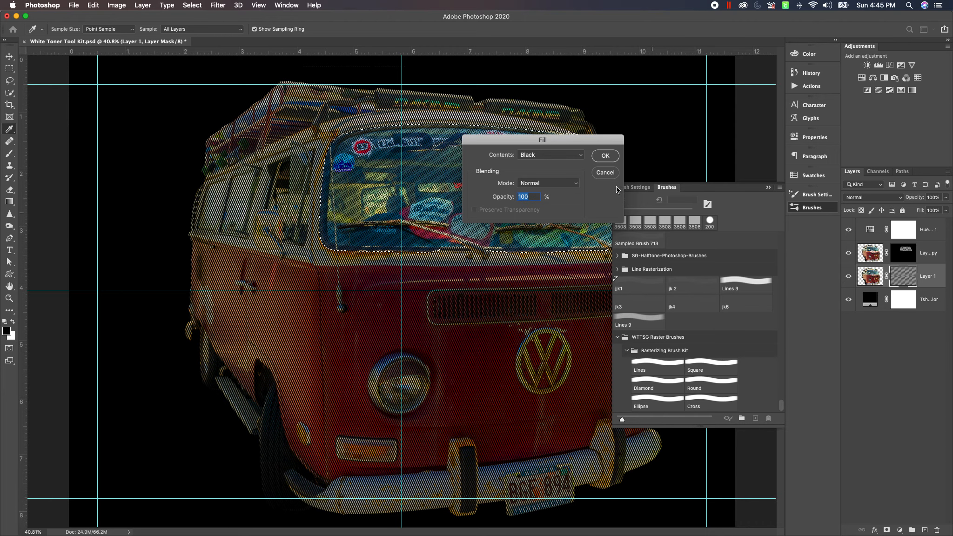
click(604, 156)
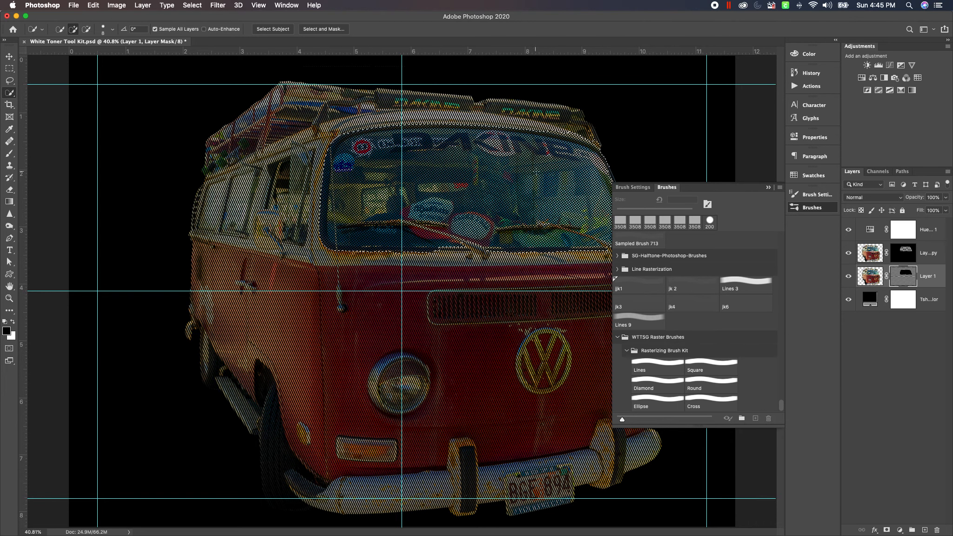
key(super+d)
Examine the raster patterns on the windshield and the surrounding van body at 66.7% zoom
click(10, 298)
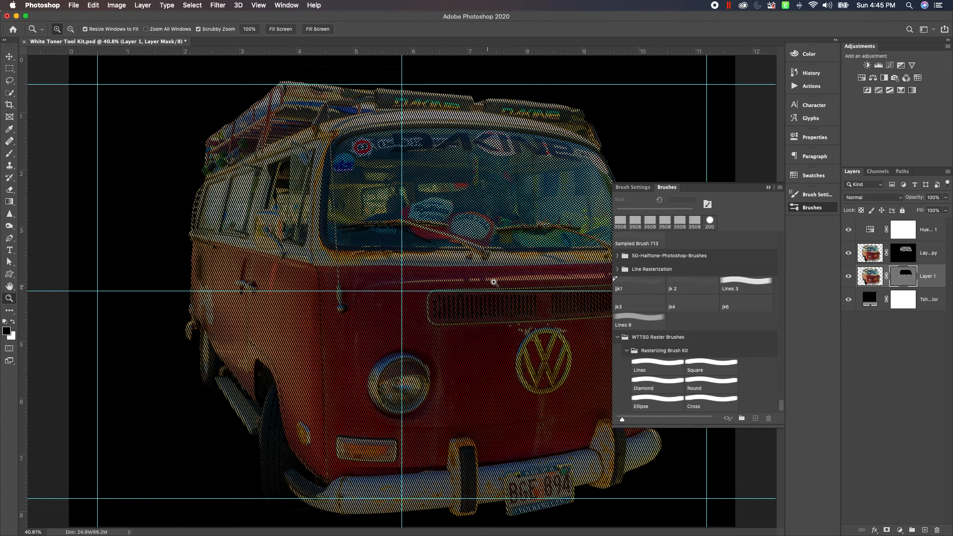
click(472, 266)
click(472, 256)
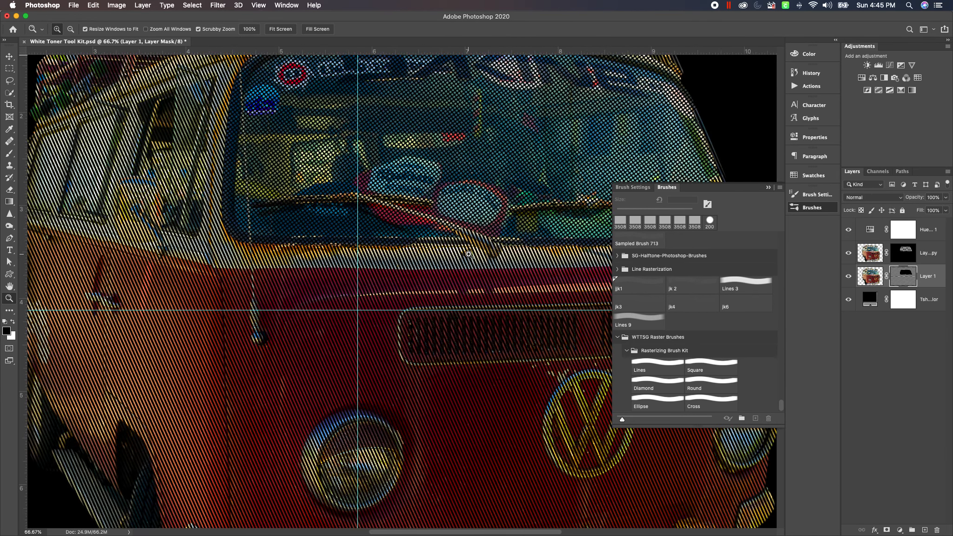
scroll(468, 255, up, 1)
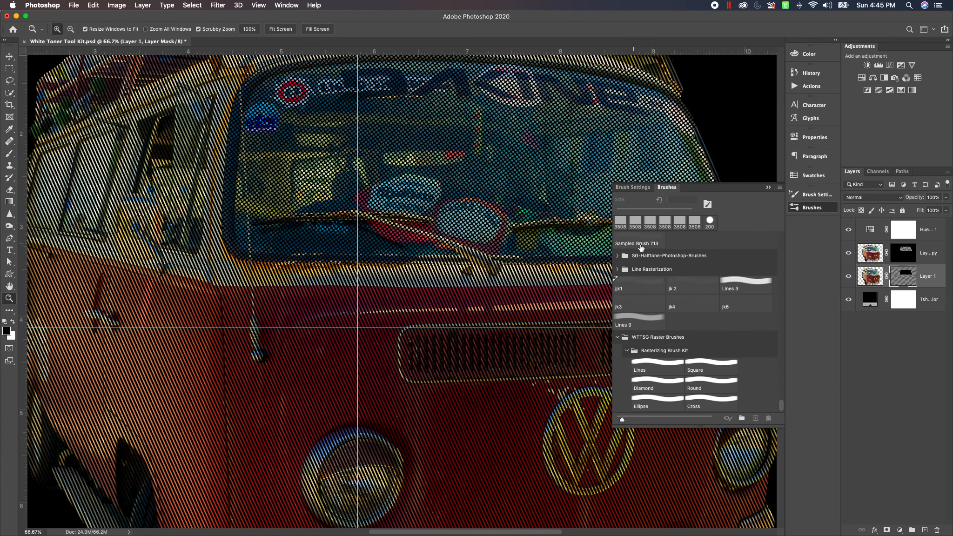
Undo the deselection and the black windshield fill on Layer 1's mask
key(super+z)
key(super+z)
key(b)
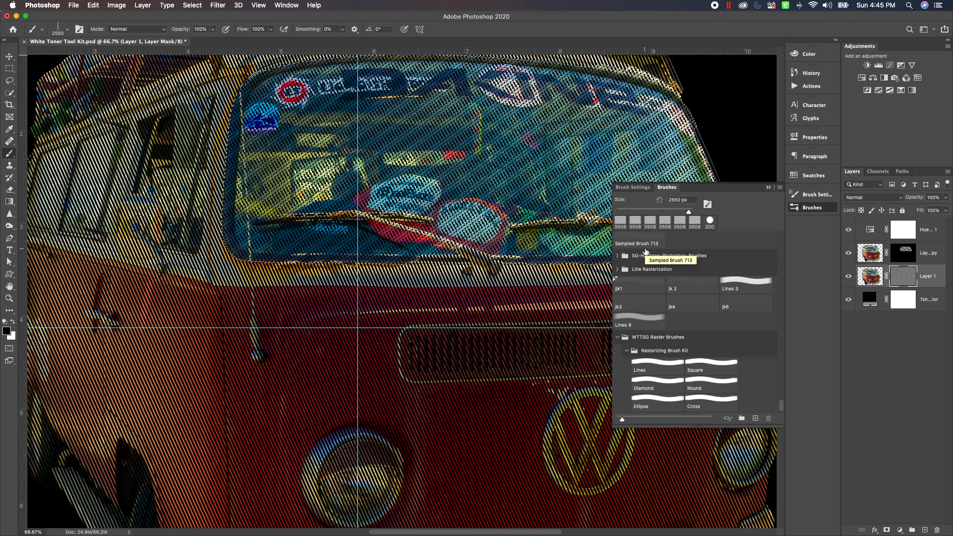
key(z)
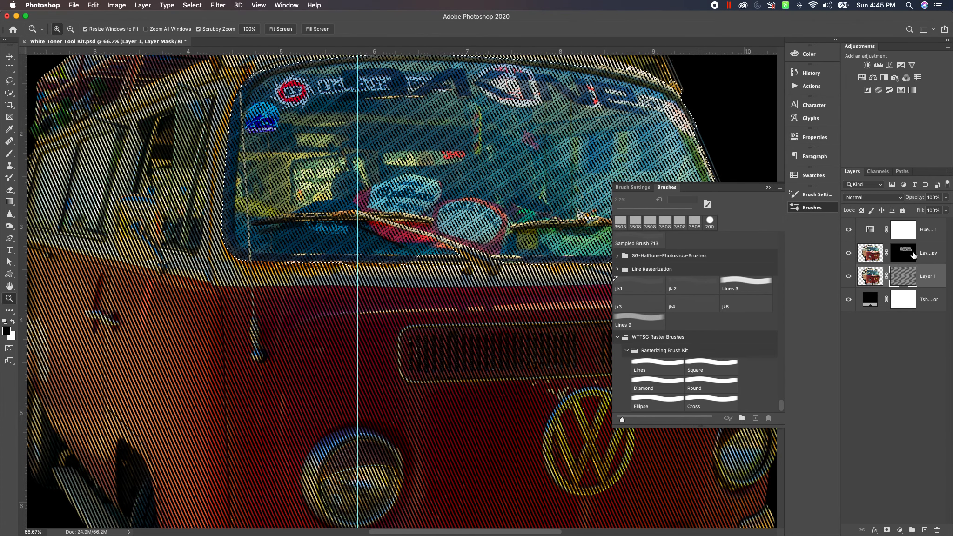
Delete the layer mask from Layer 1 copy
click(908, 254)
right_click(908, 255)
click(907, 255)
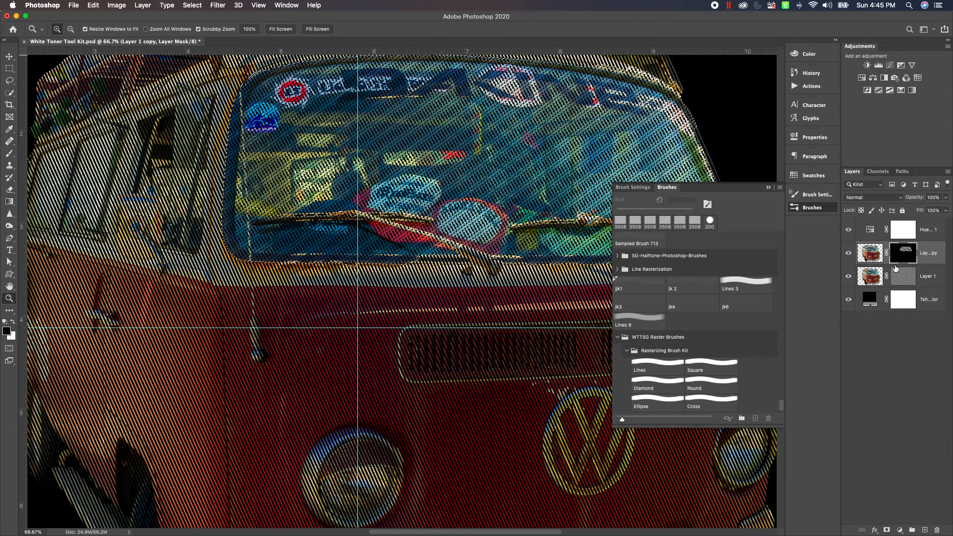
right_click(906, 255)
click(841, 270)
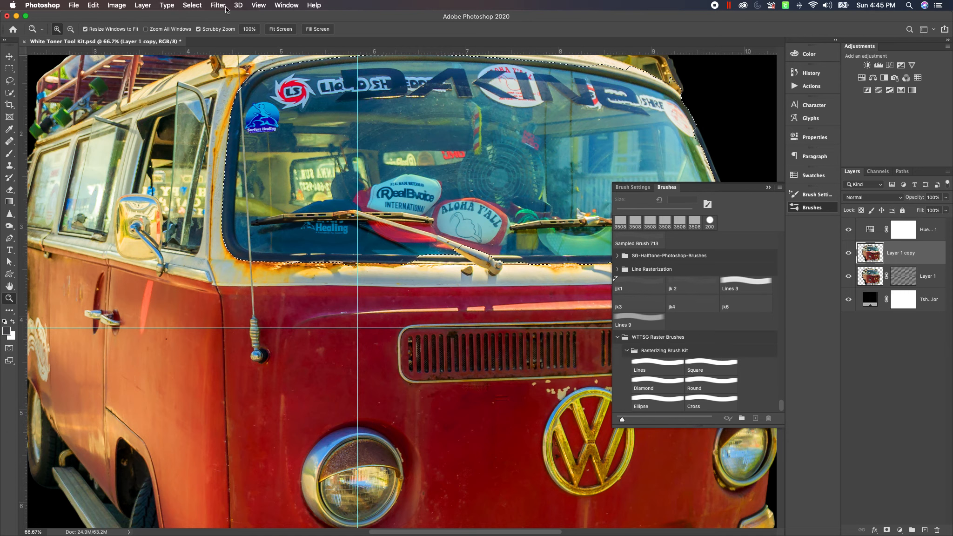
Clear the selection, then delete Layer 1 copy and the layer mask on Layer 1
key(super+d)
click(282, 28)
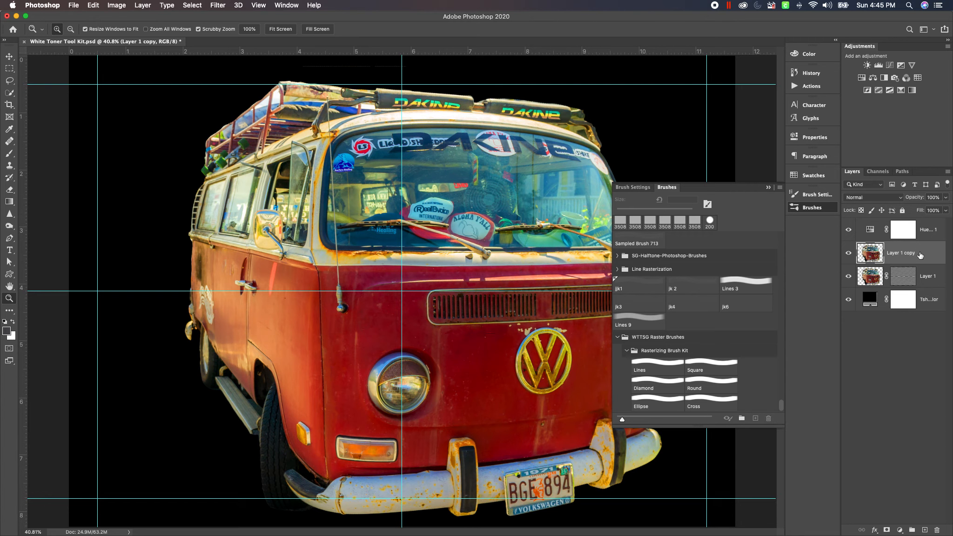
drag(918, 253, 937, 531)
click(902, 256)
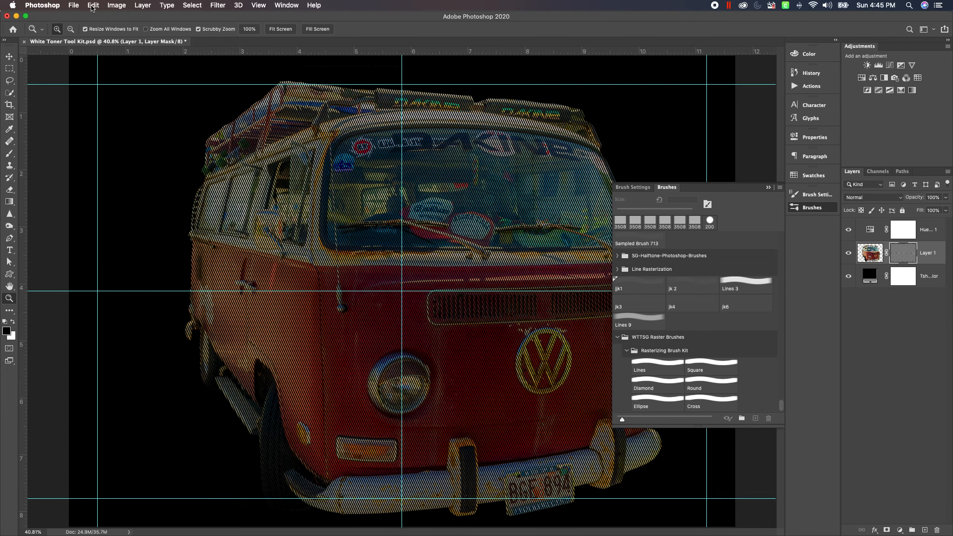
right_click(911, 256)
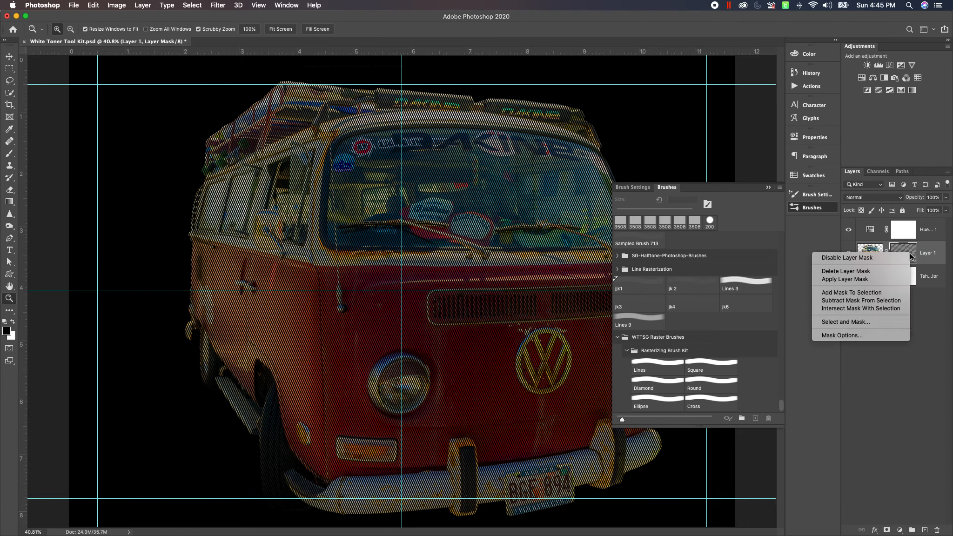
click(846, 270)
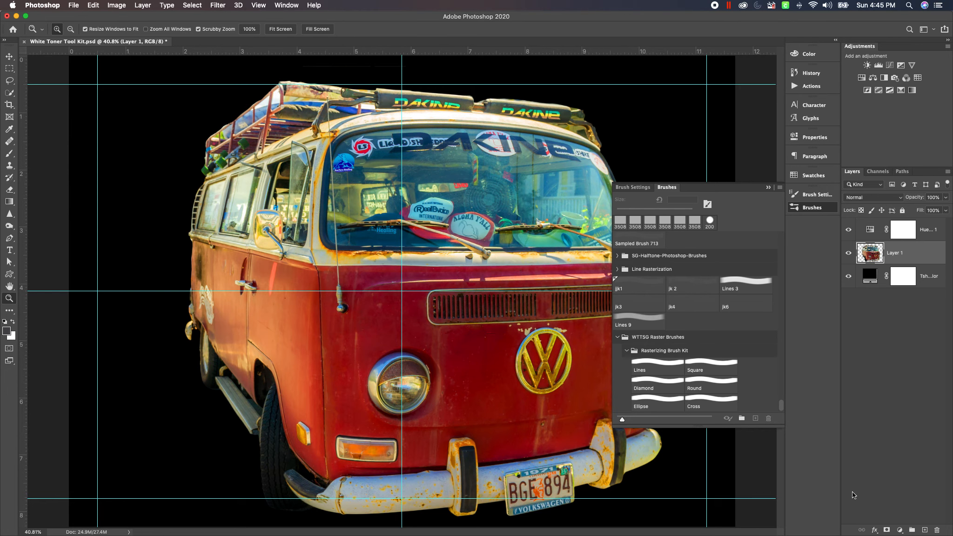
Add a blank mask to Layer 1 and choose the Lines brush from the Rasterizing Brush Kit with its tip angled at -28°
click(886, 530)
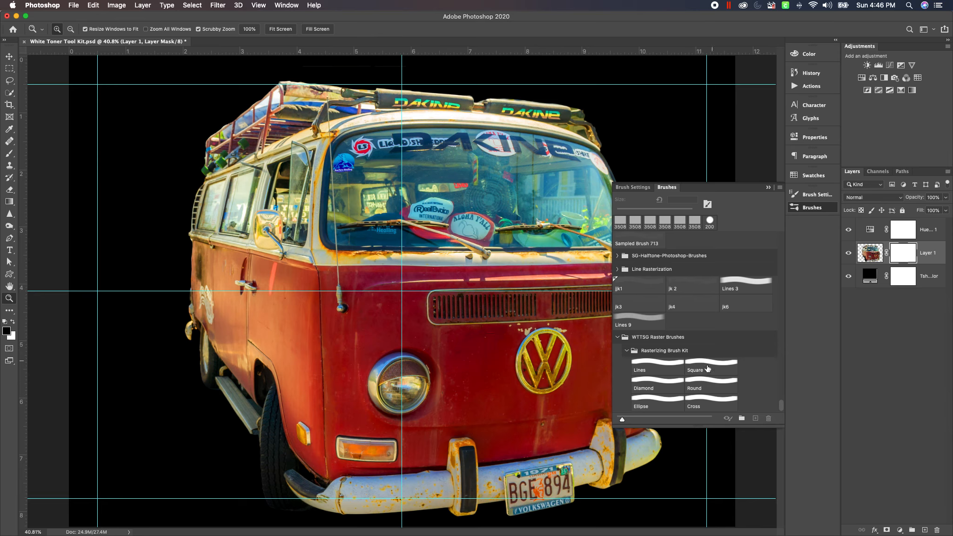
click(650, 369)
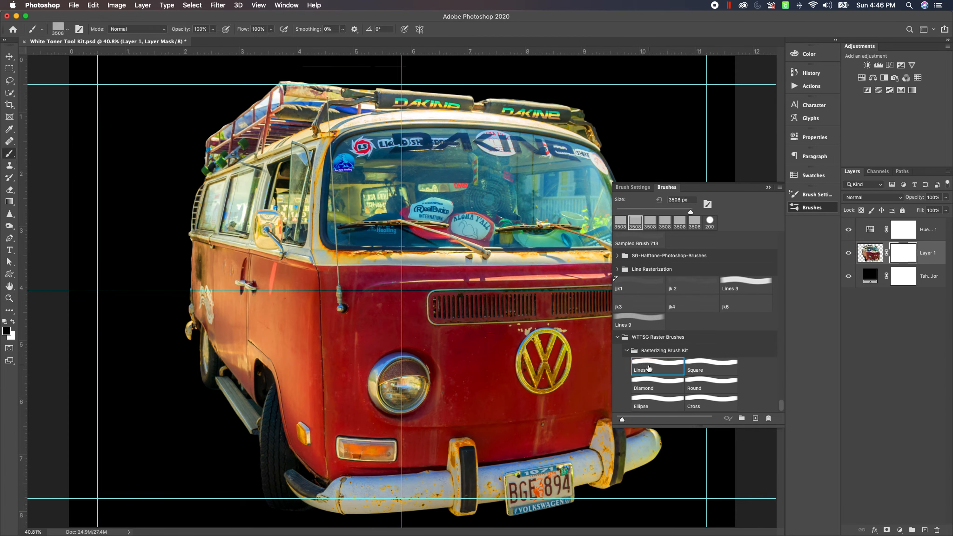
click(451, 353)
click(634, 188)
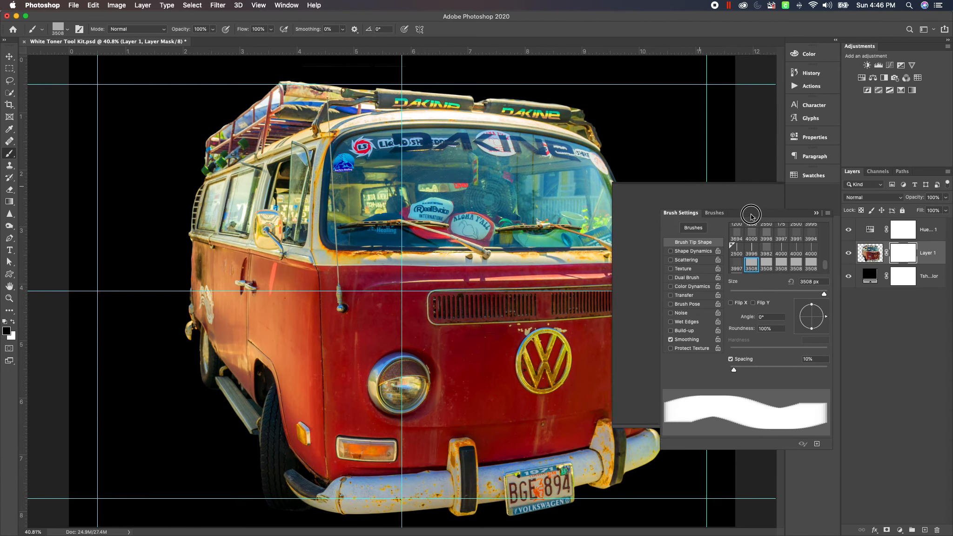
drag(699, 186, 811, 233)
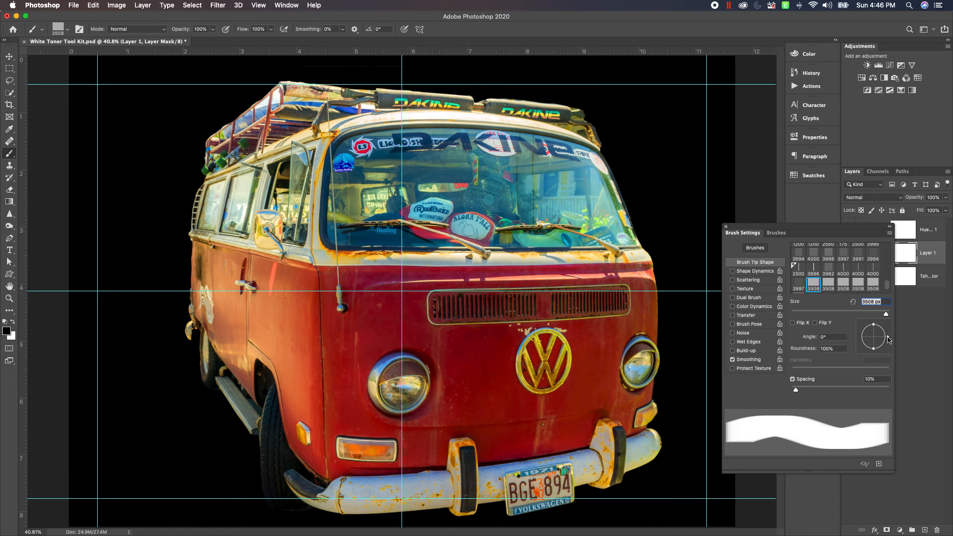
drag(889, 339, 886, 342)
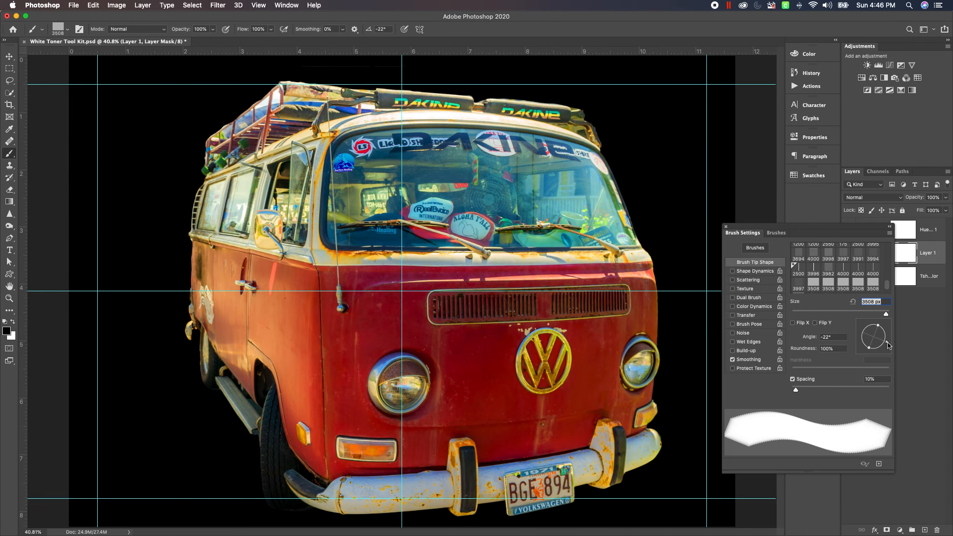
drag(888, 345, 887, 344)
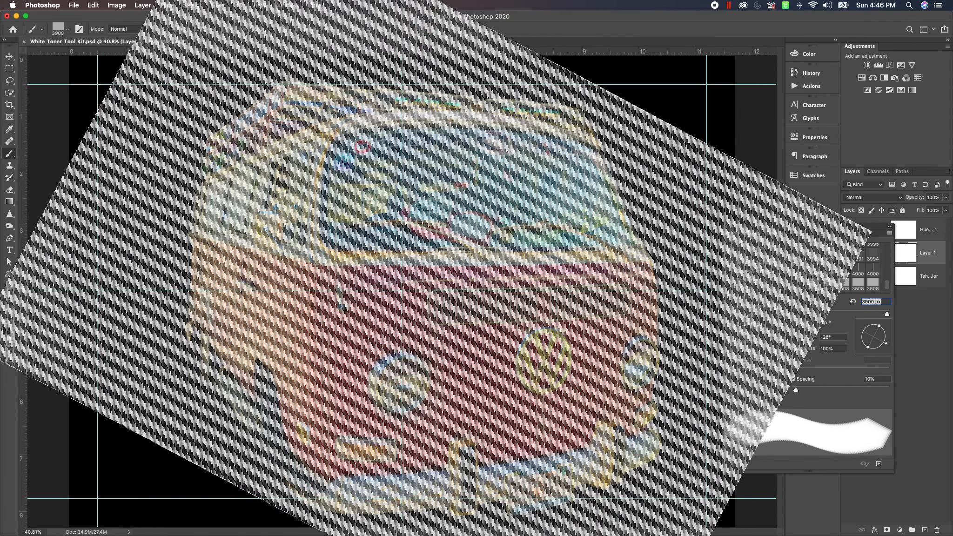
Enlarge the Lines brush to 4400 px and stamp it once in black over the whole van on Layer 1's mask
key(bracketright)
key(bracketright)
key(bracketright)
key(bracketright)
key(bracketright)
key(bracketright)
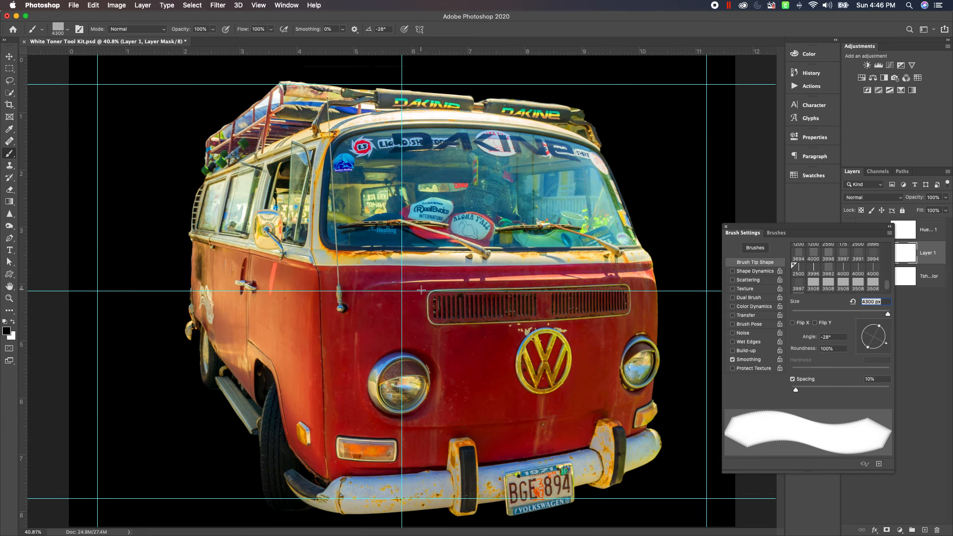
click(421, 290)
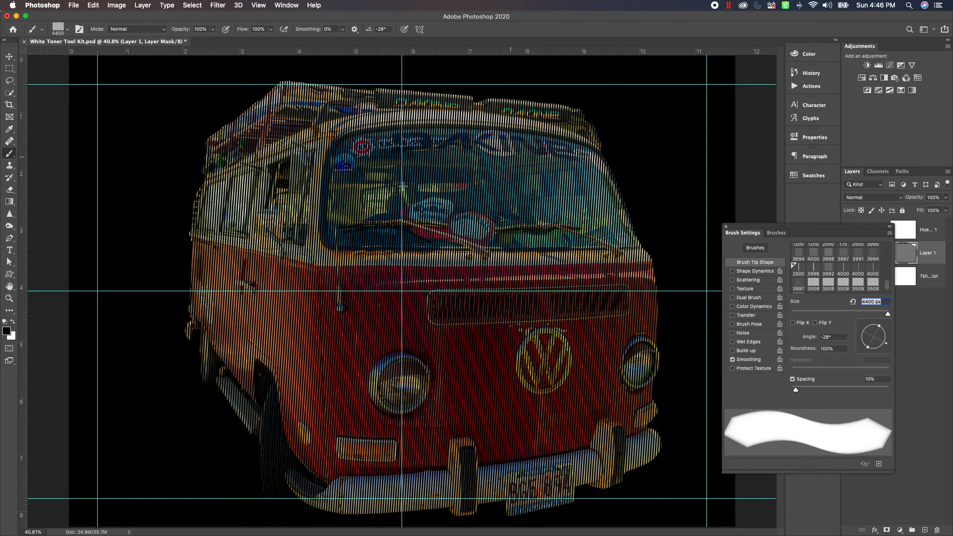
Delete the line-patterned mask from Layer 1, moving the brush settings out of the way
drag(855, 230, 883, 315)
right_click(906, 255)
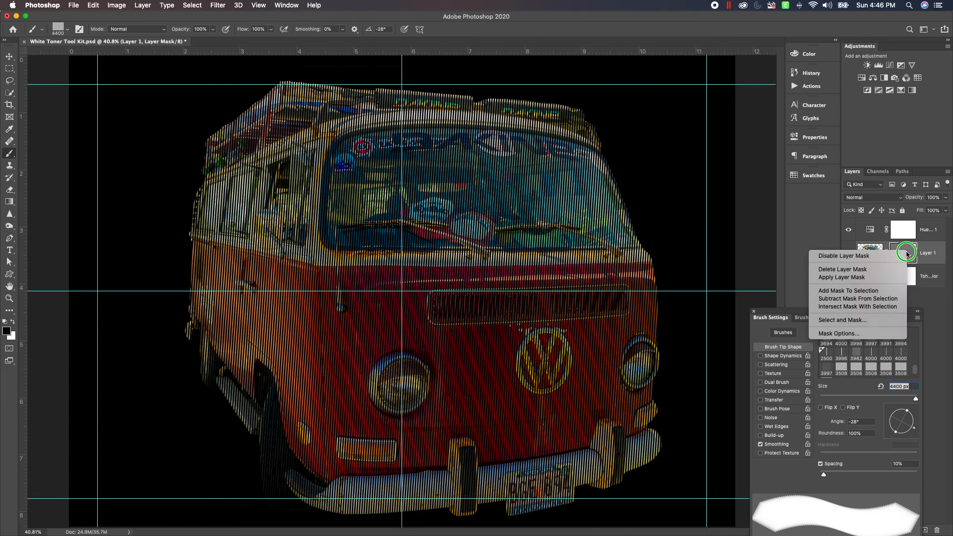
click(891, 273)
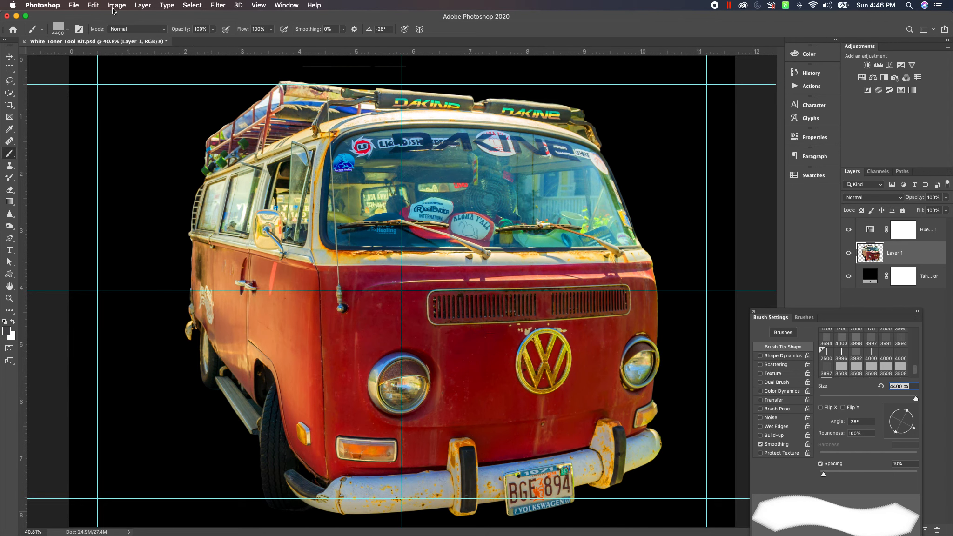
Create a new blank document with a transparent background
click(71, 5)
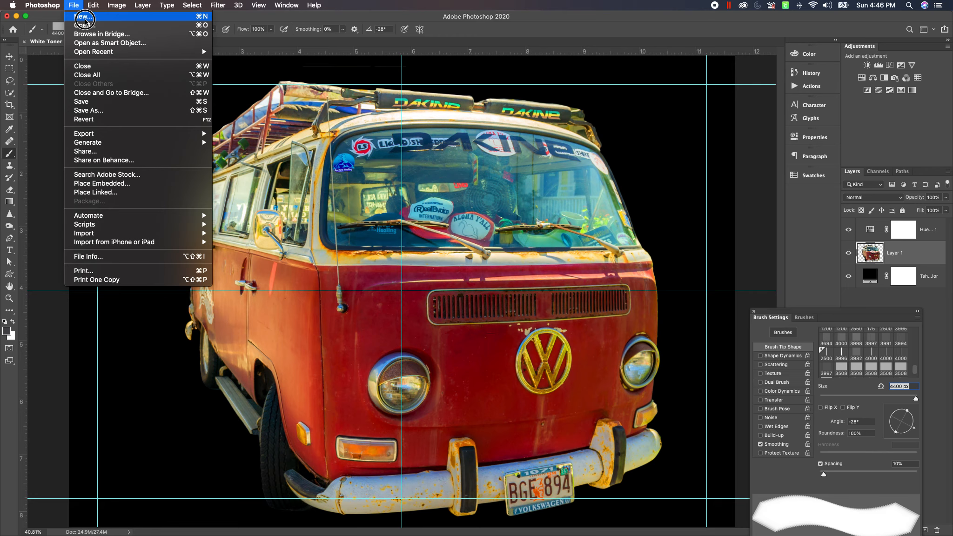
click(84, 16)
click(364, 200)
double_click(373, 204)
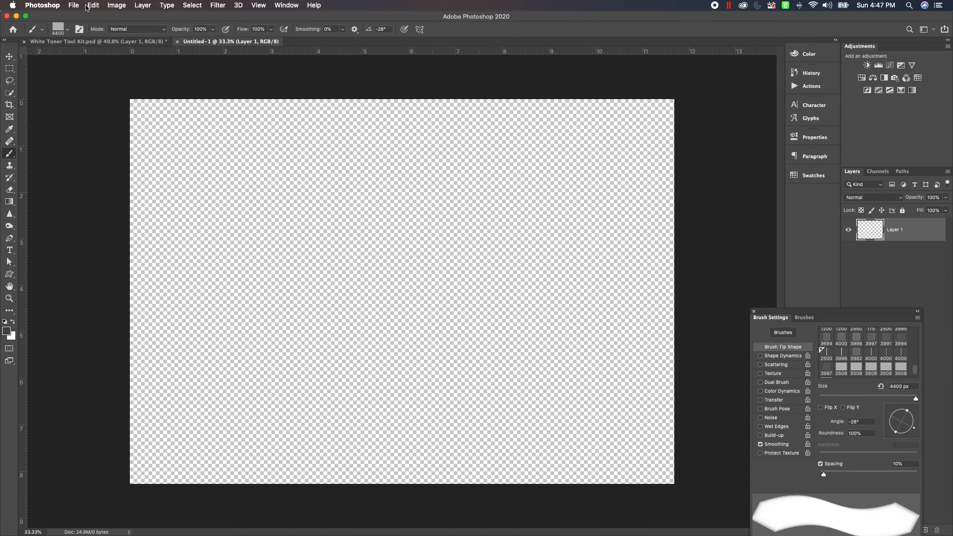
Fill the new document's layer with 50% Gray in Normal mode at 100% opacity
click(91, 6)
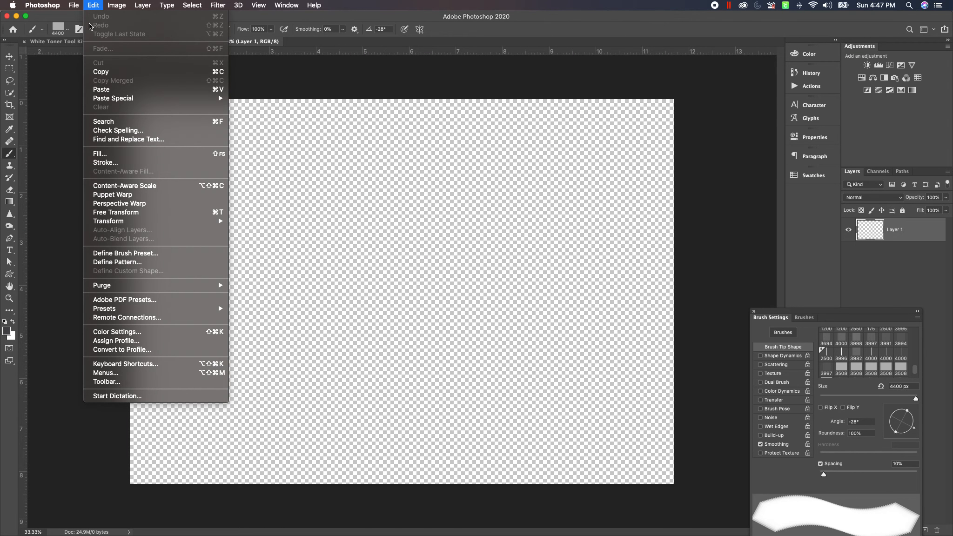
click(140, 154)
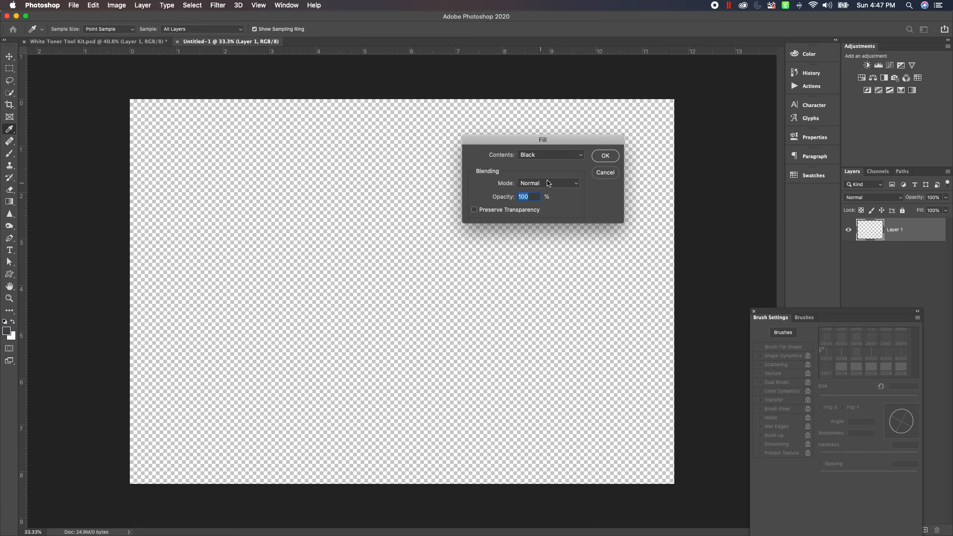
click(577, 157)
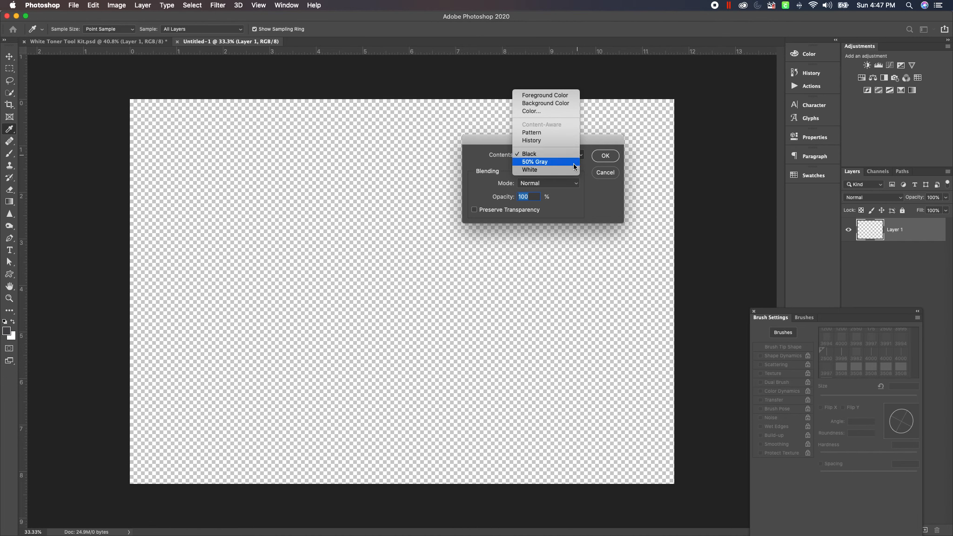
click(571, 163)
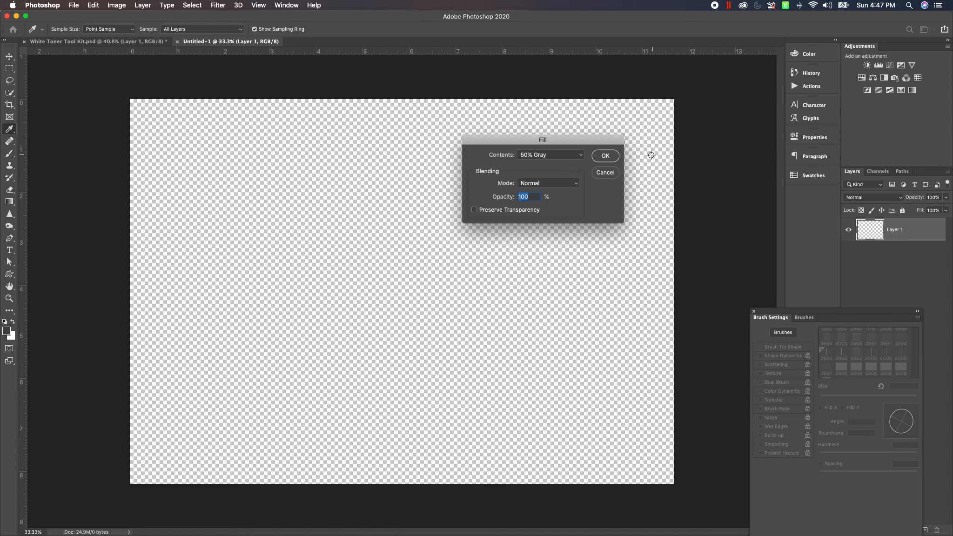
click(611, 158)
key(b)
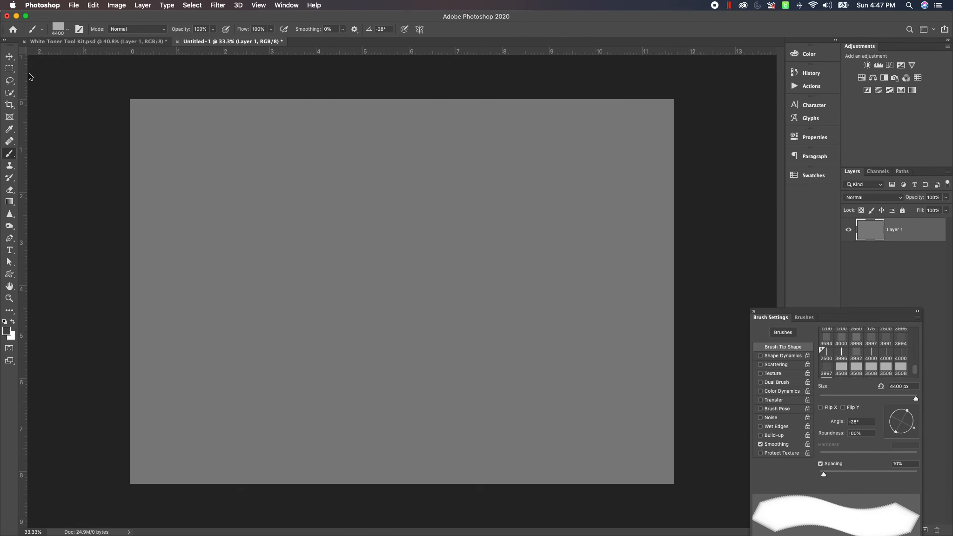
Convert the gray document to Grayscale, flatten it and convert it to a 300 pixels/inch Bitmap using the Halftone Screen method
key(v)
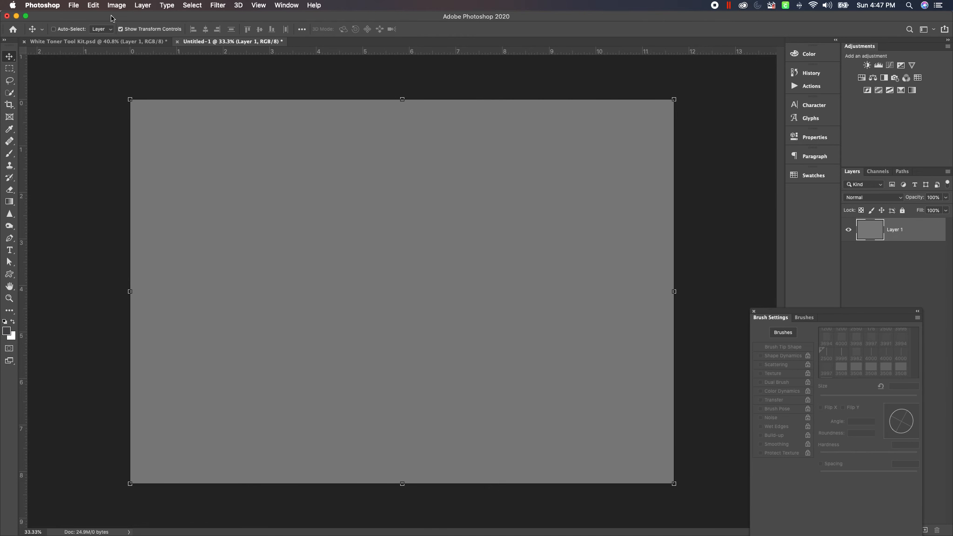
click(140, 6)
mouse_move(91, 6)
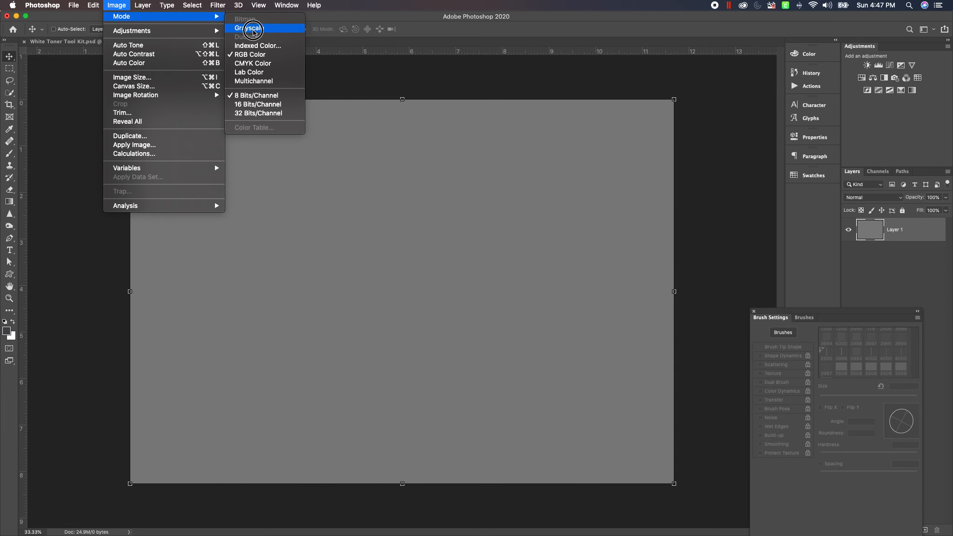
click(253, 29)
click(116, 5)
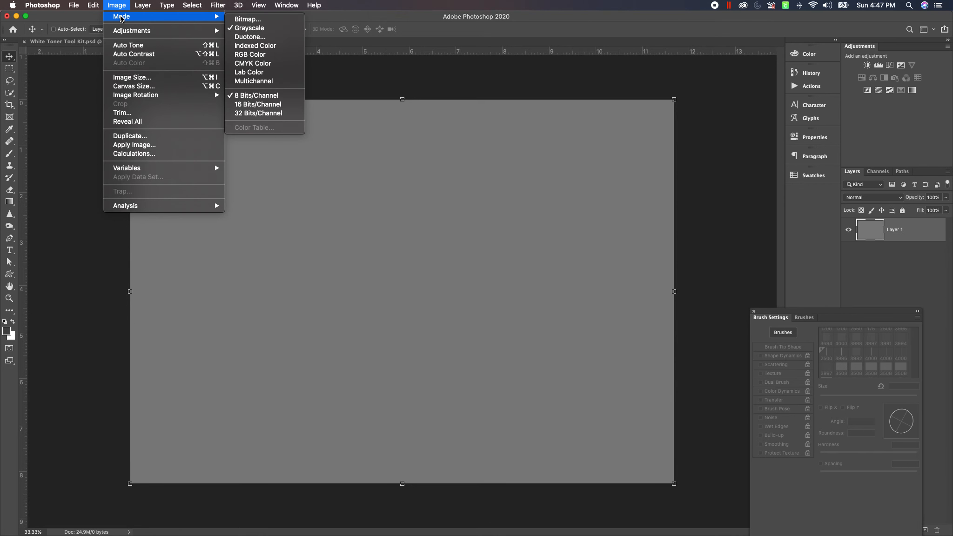
click(237, 19)
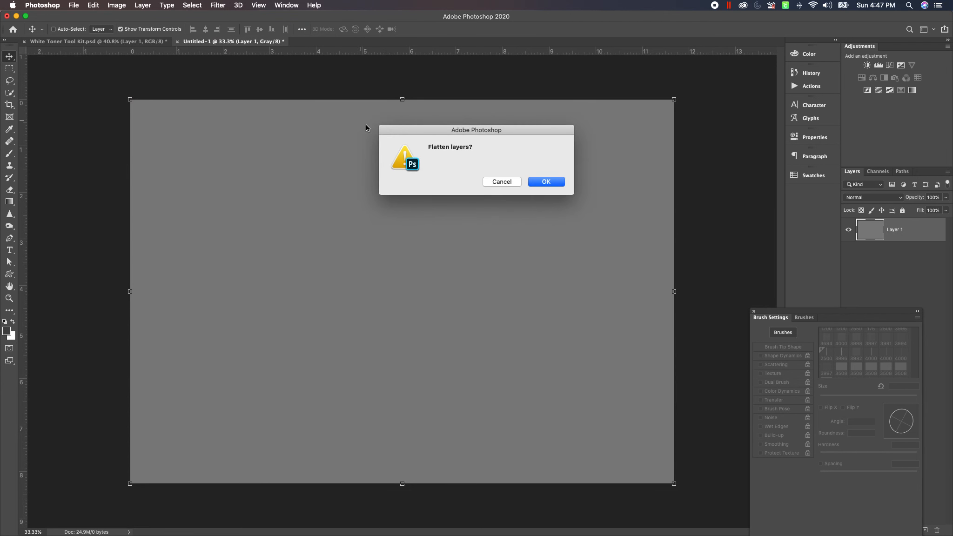
click(547, 182)
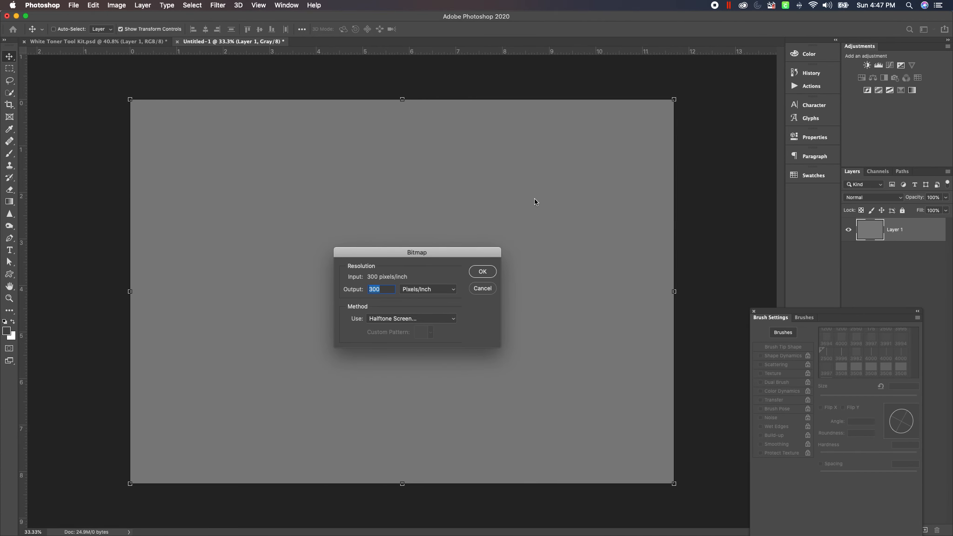
click(479, 273)
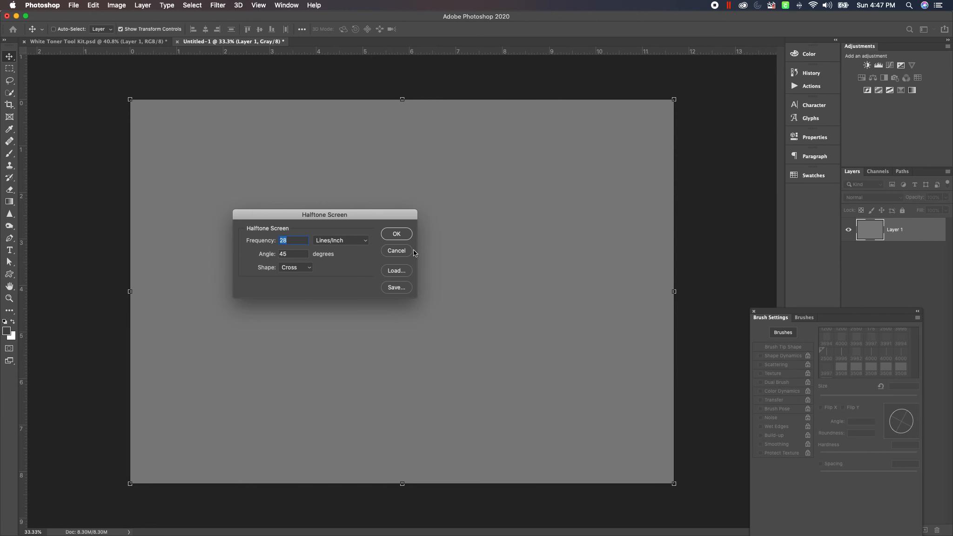
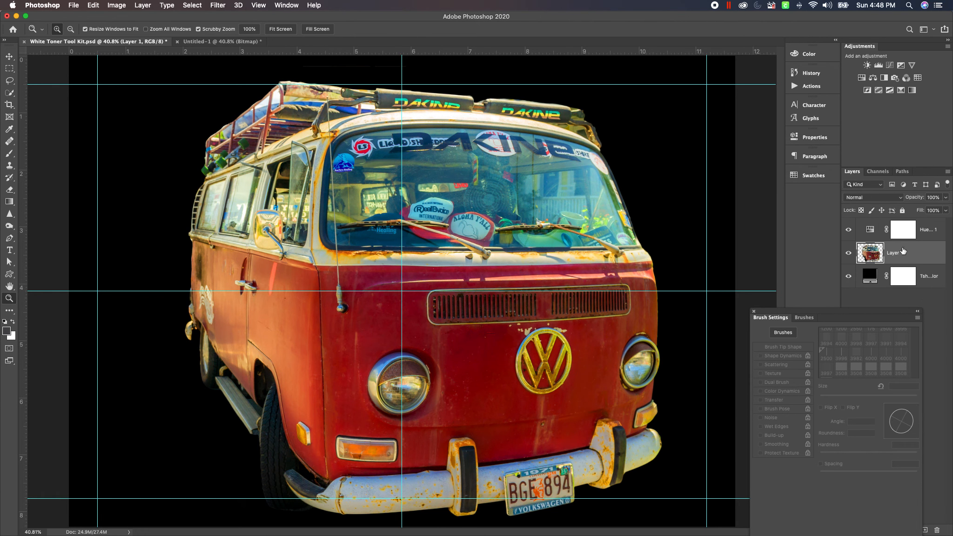
In White Toner Tool Kit.psd, hide Layer 1 and the Hue adjustment layer, and add an empty layer above Layer 1
click(848, 253)
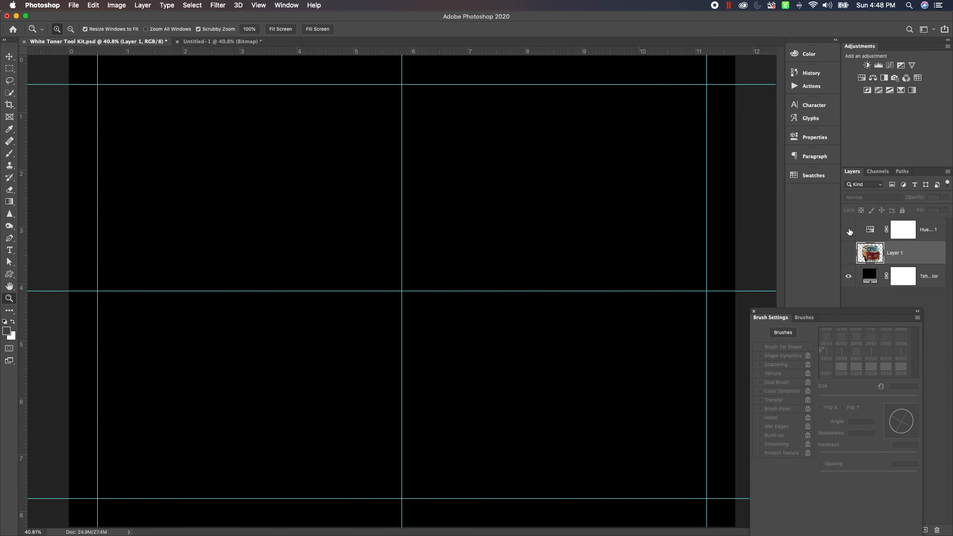
drag(890, 313, 712, 340)
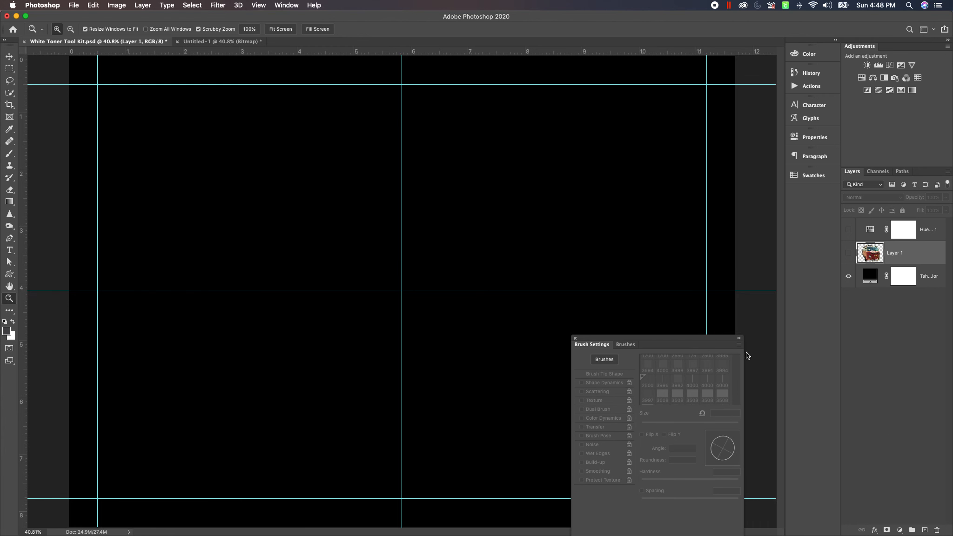
click(924, 530)
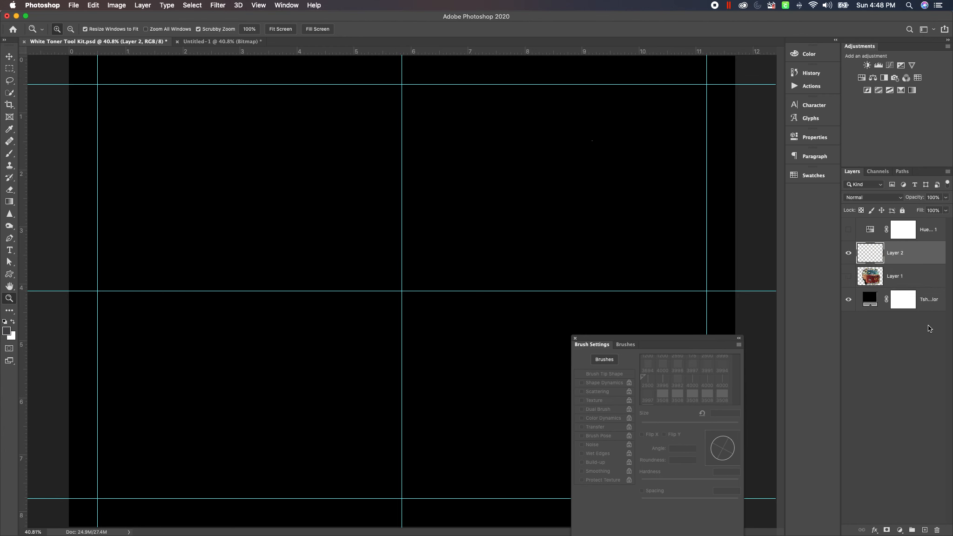
Move the empty Layer 2 above the Hue adjustment layer and paste the copied halftone pattern onto it
drag(907, 258, 898, 228)
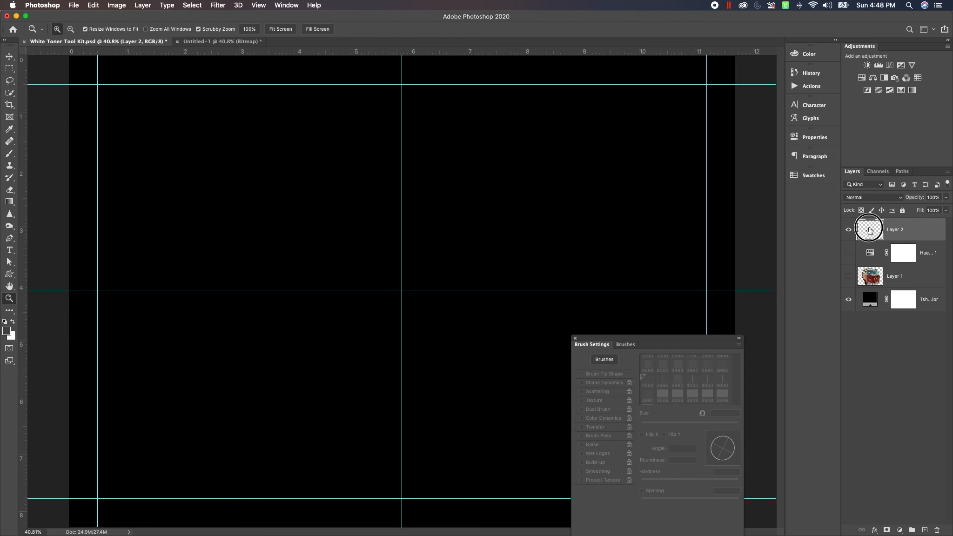
key(super+v)
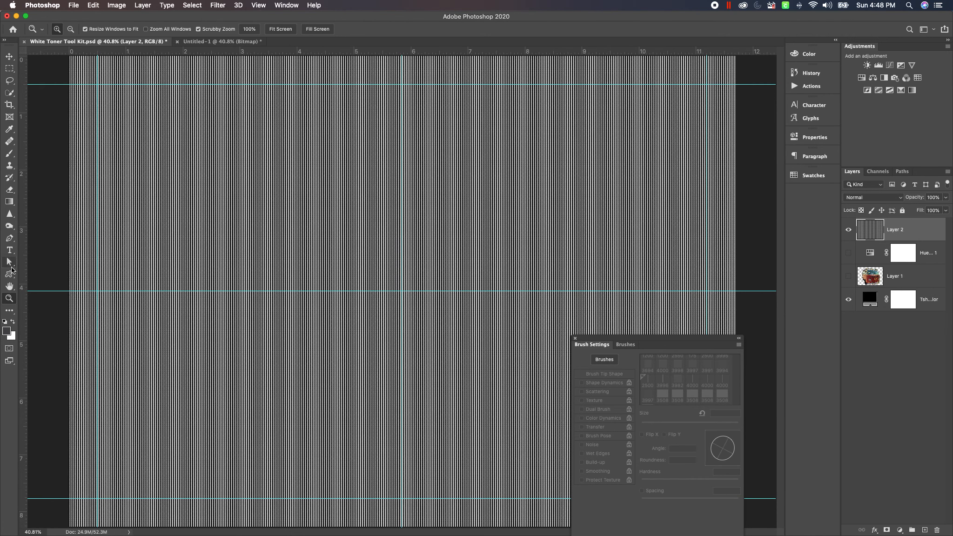
click(177, 298)
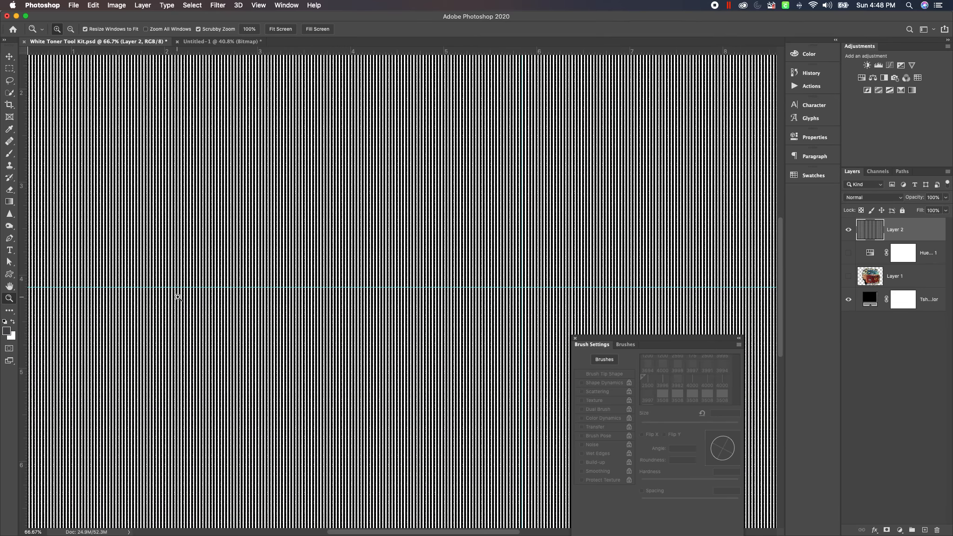
click(205, 292)
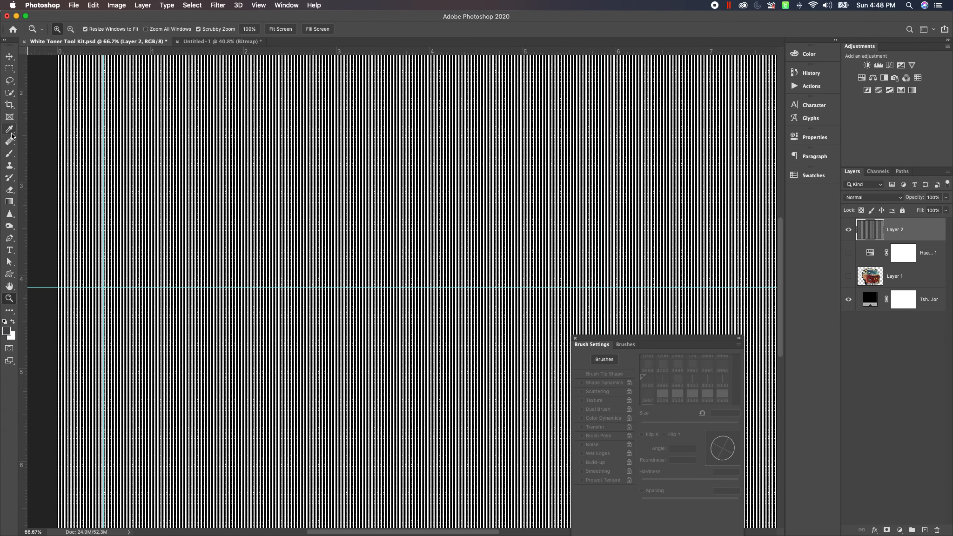
Remove the white areas of Layer 2's pattern by selecting its black lines with the Magic Wand, inverting the selection and deleting
mouse_move(9, 80)
mouse_down()
mouse_move(28, 84)
mouse_move(19, 88)
mouse_move(48, 109)
mouse_up()
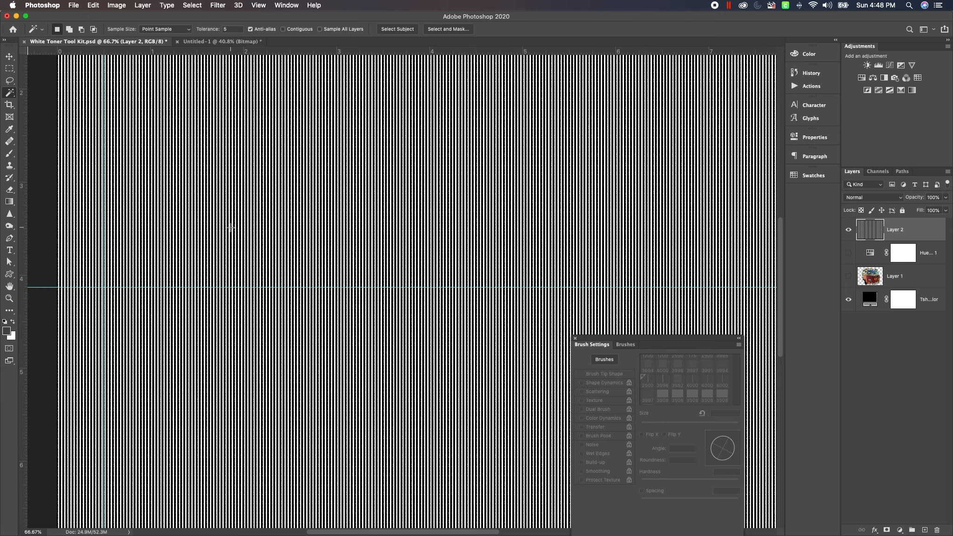
click(229, 227)
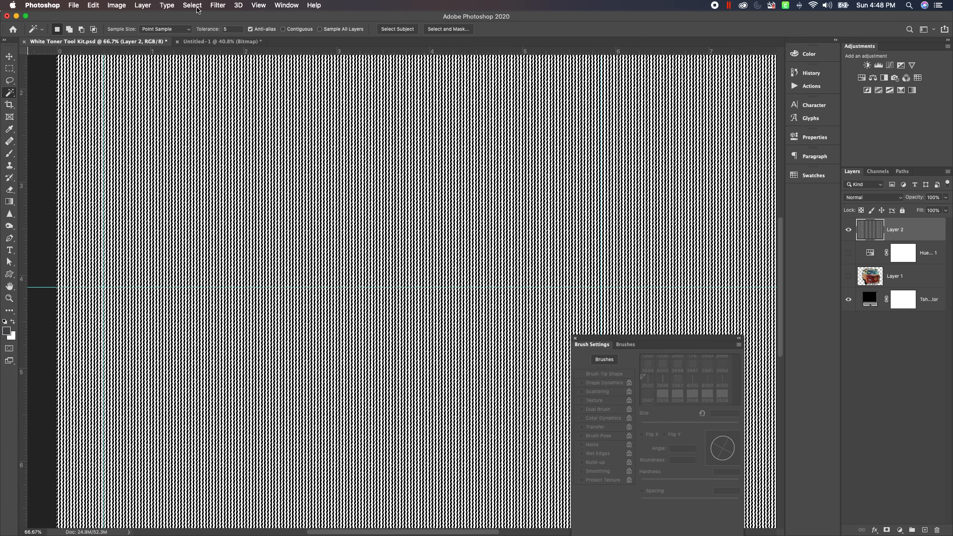
click(192, 6)
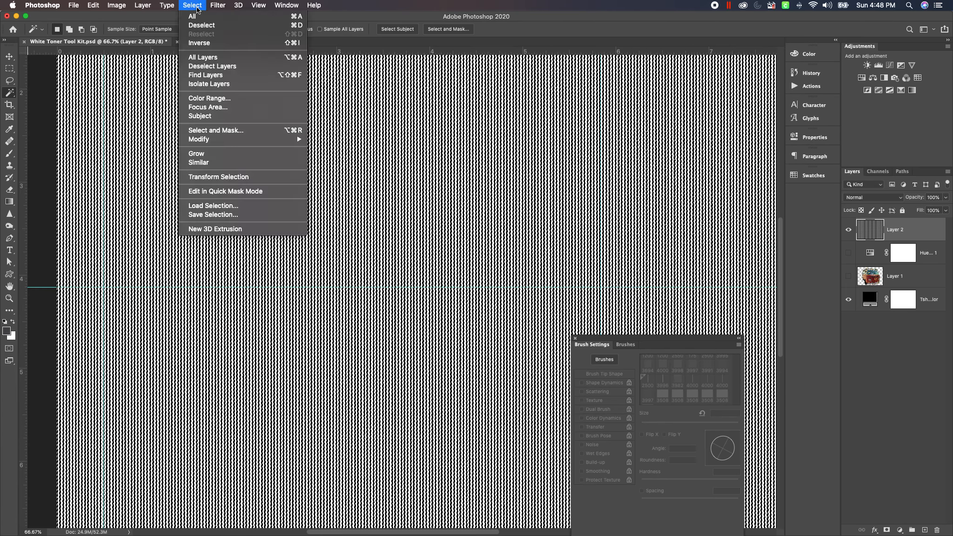
click(203, 43)
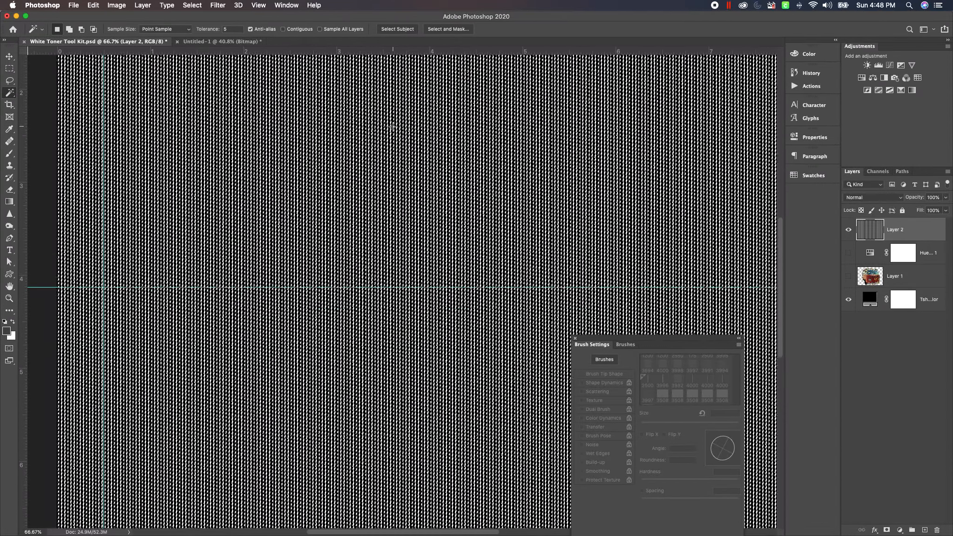
key(Delete)
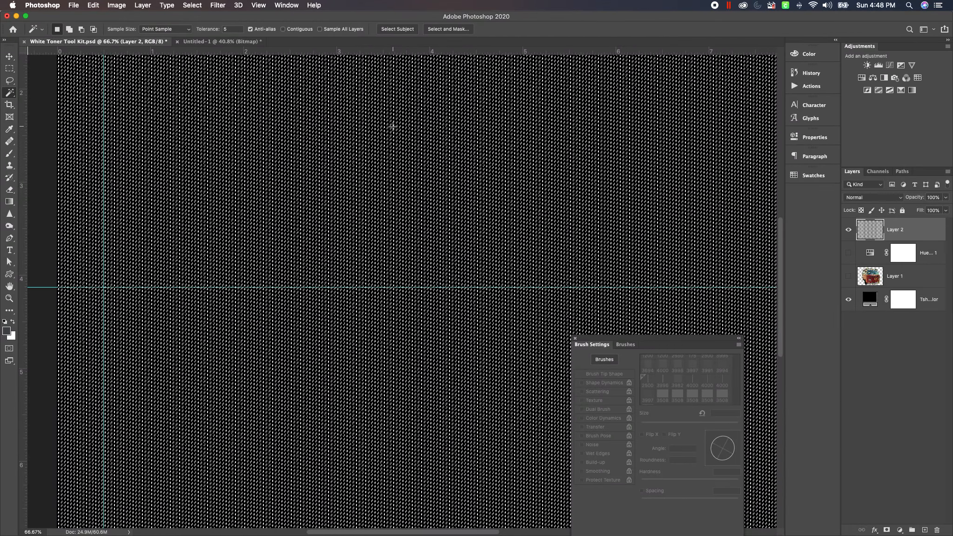
key(super+d)
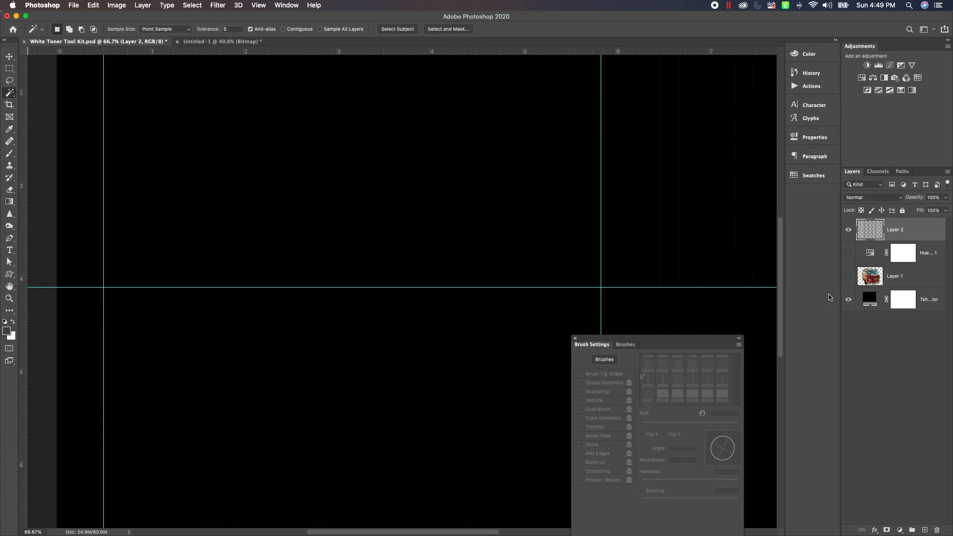
Hide the T-shirt color layer and define a brush preset named 90 Lines from the whole canvas of Layer 2
click(848, 299)
click(898, 228)
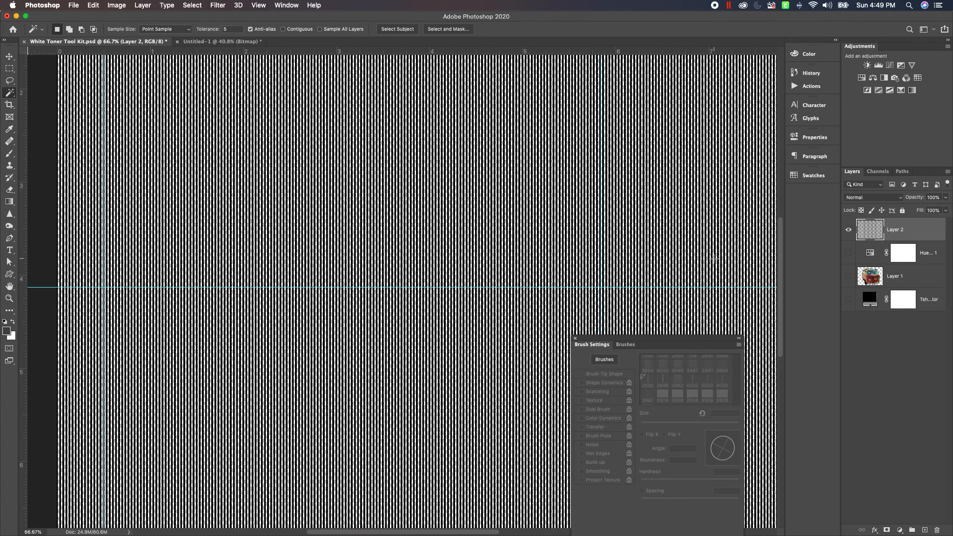
key(super+a)
click(97, 7)
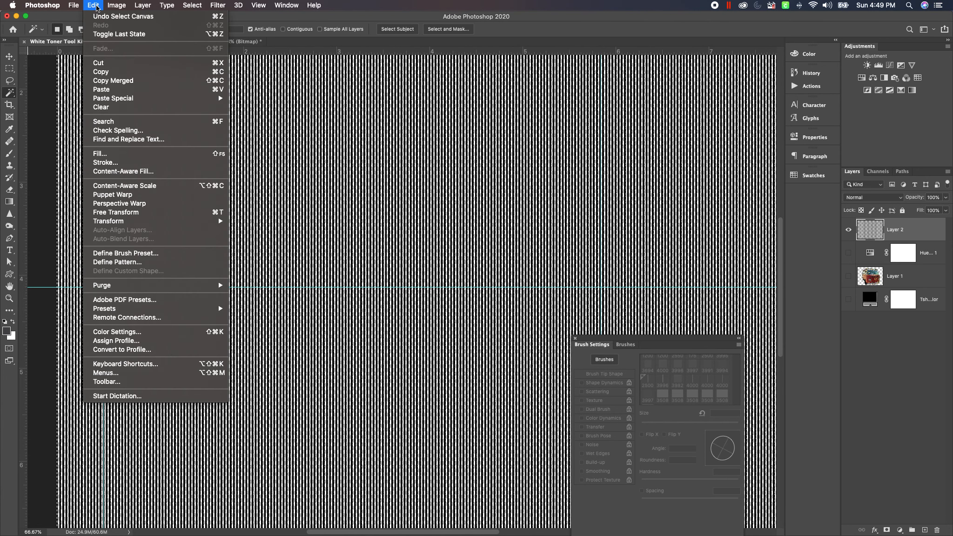
mouse_move(105, 8)
mouse_move(140, 7)
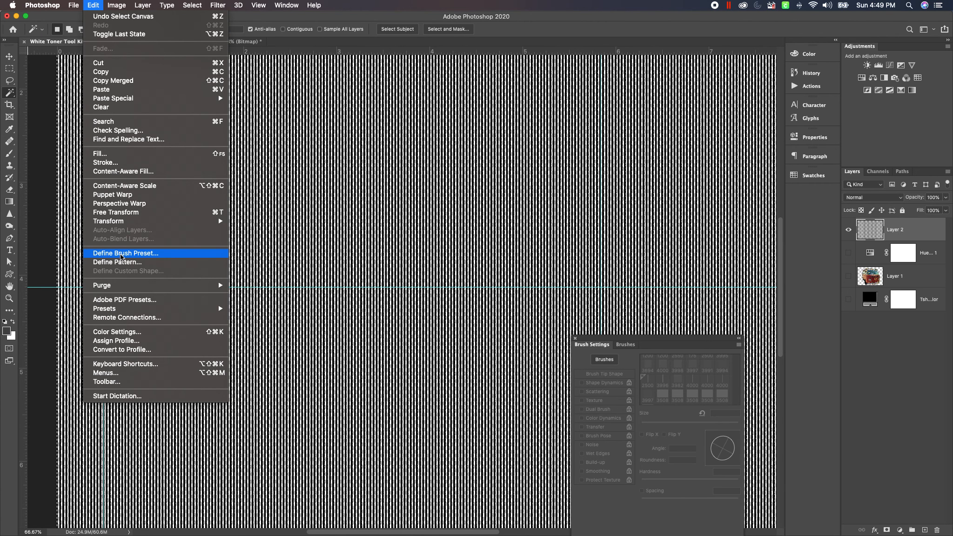
click(120, 254)
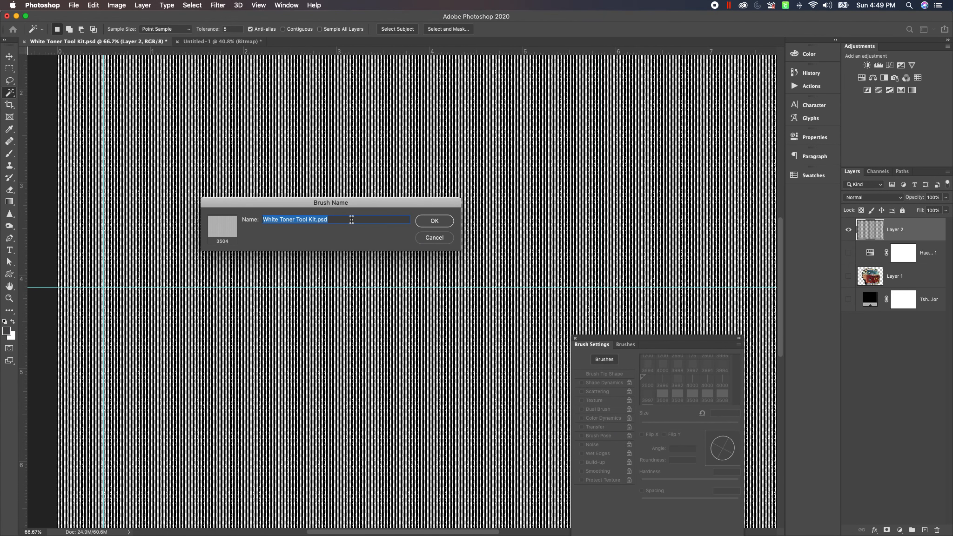
text(90 Lines)
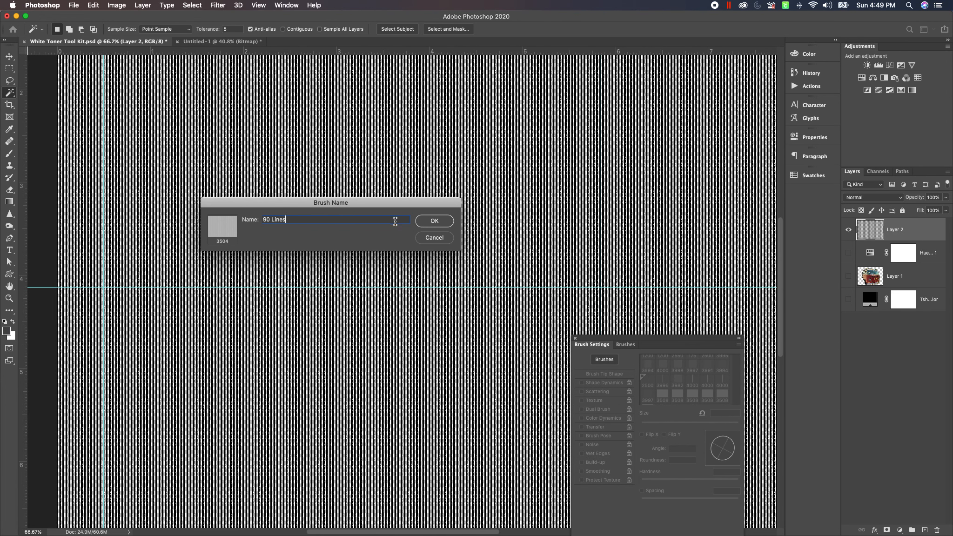
click(432, 226)
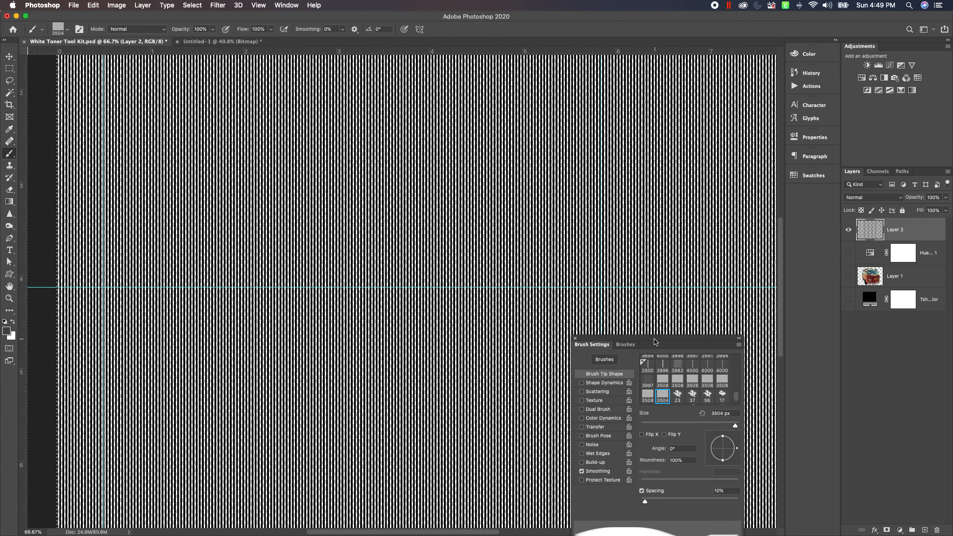
Put the 90 Lines brush at the start of the Rasterizing Brush Kit group and select it
mouse_move(654, 342)
mouse_down()
mouse_move(608, 218)
mouse_move(599, 147)
mouse_up()
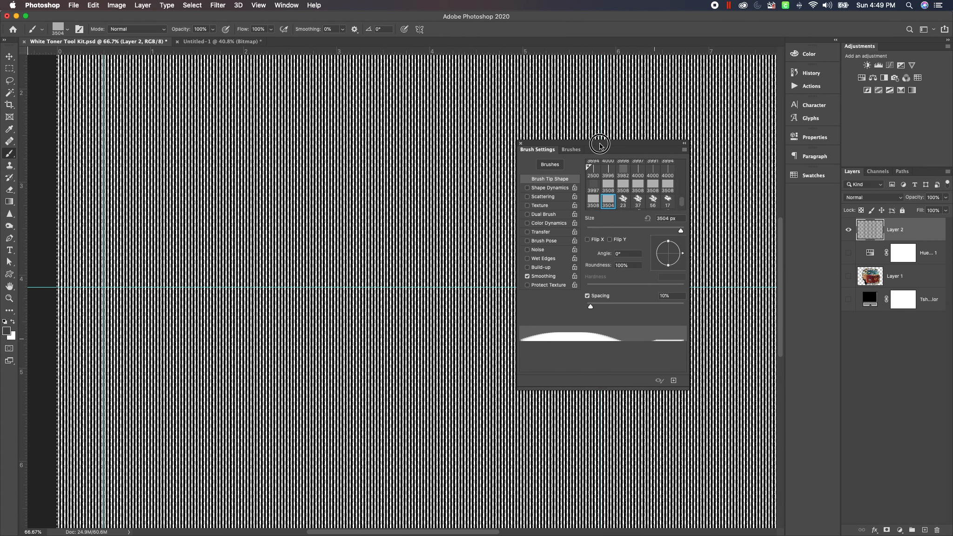
click(572, 150)
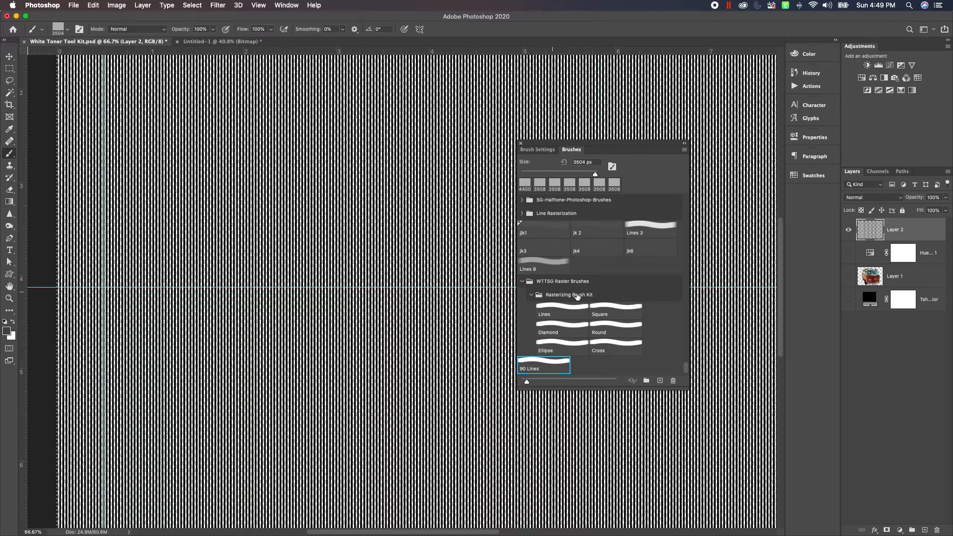
click(539, 366)
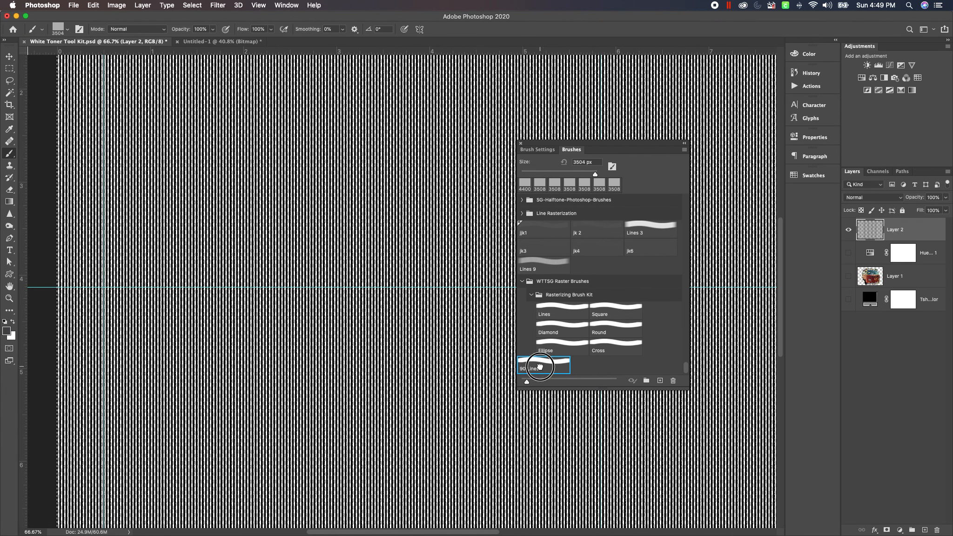
drag(540, 366, 556, 300)
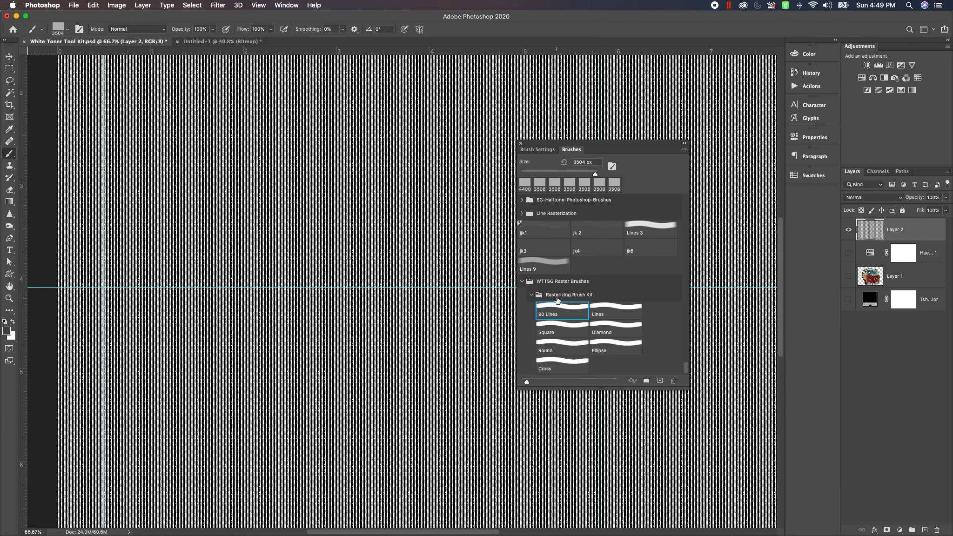
click(560, 312)
mouse_move(627, 144)
mouse_down()
mouse_move(781, 307)
mouse_move(905, 338)
mouse_up()
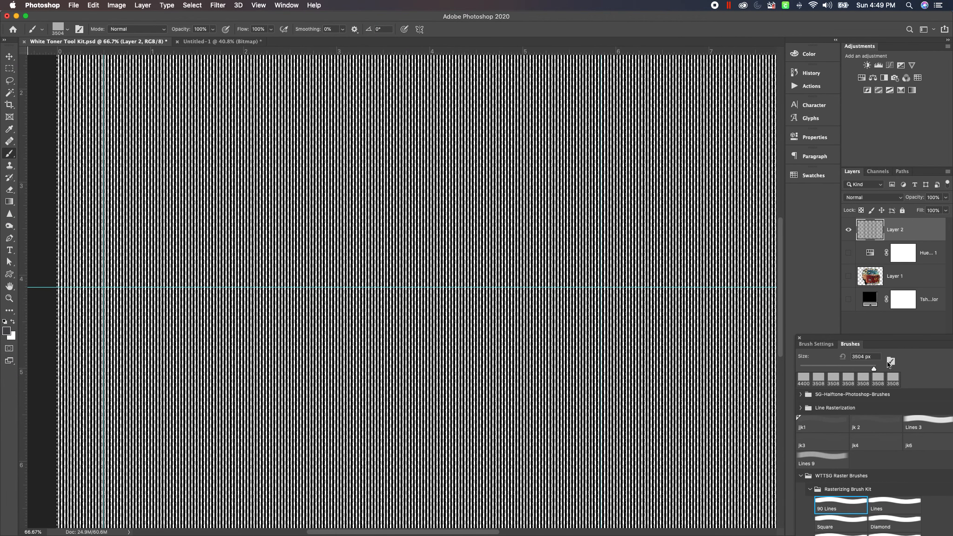
drag(892, 336, 667, 327)
Delete the pattern Layer 2 and show the van on Layer 1, fitted to the screen
drag(907, 229, 937, 530)
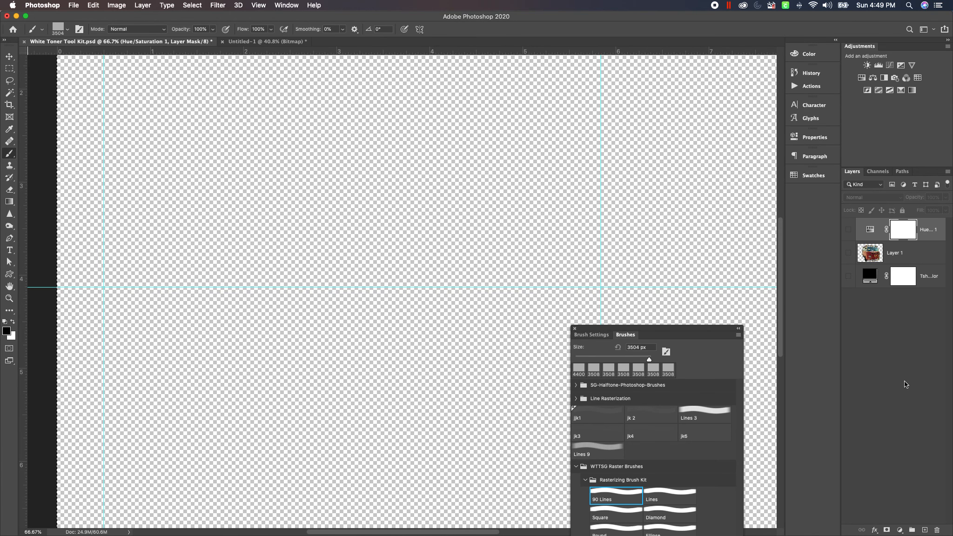
click(848, 254)
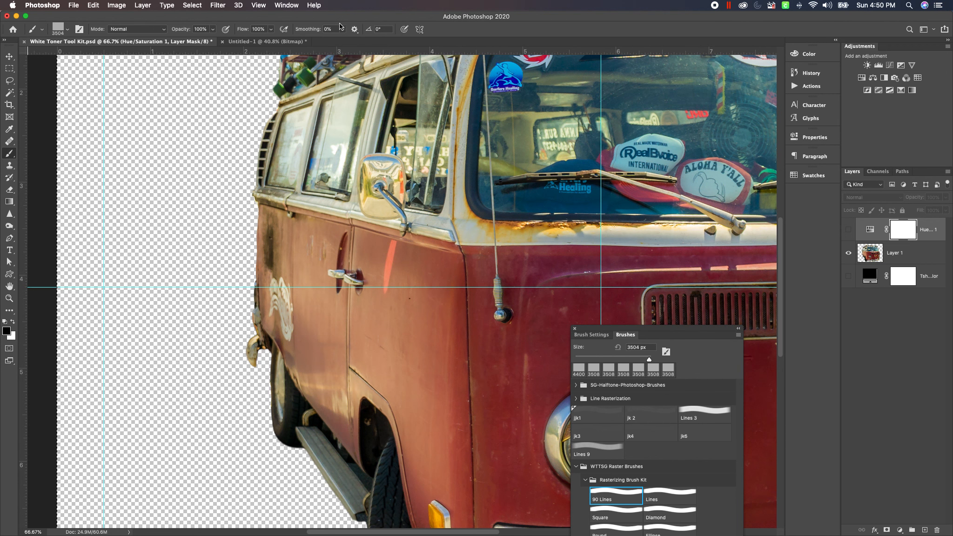
click(254, 7)
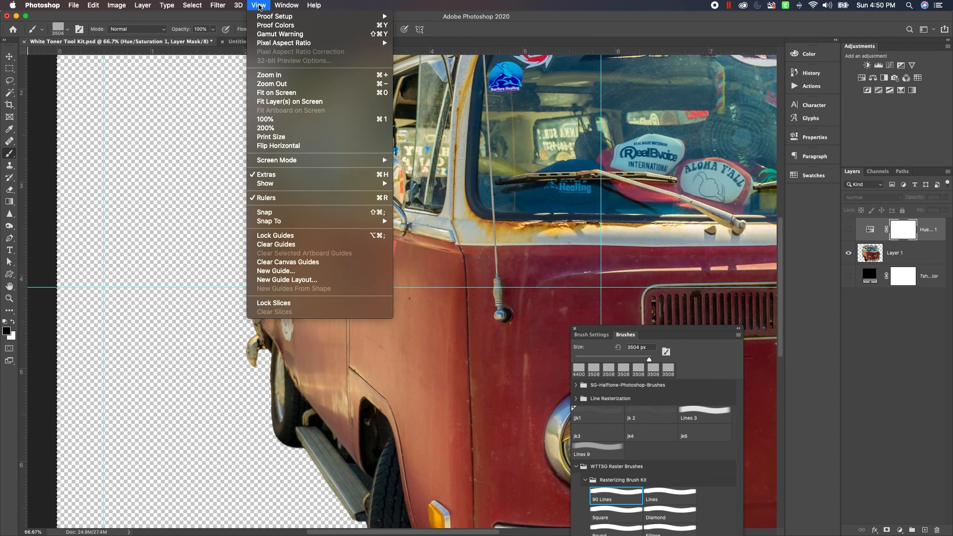
click(277, 95)
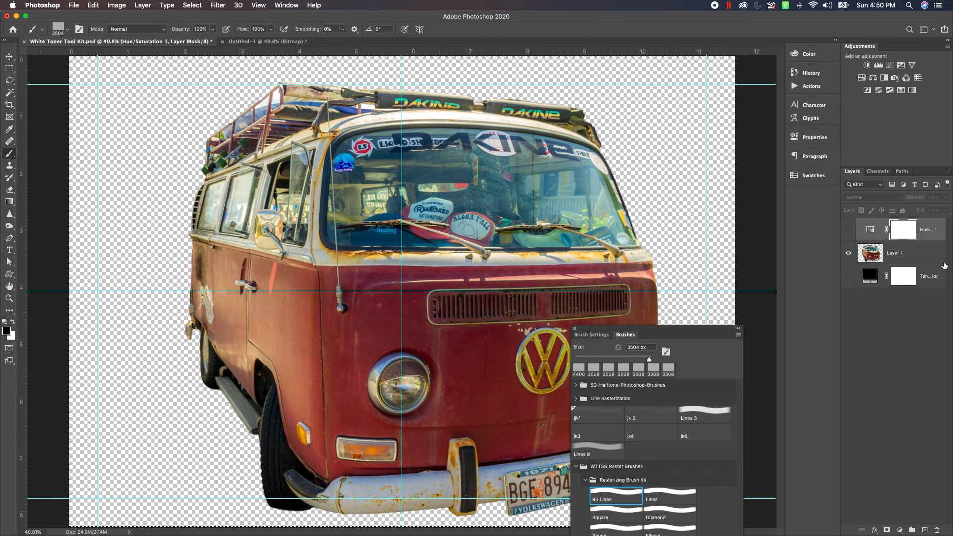
Add a mask to Layer 1, show the black T-shirt color layer and stamp the 90 Lines brush in black over the van on the mask
click(931, 255)
click(887, 530)
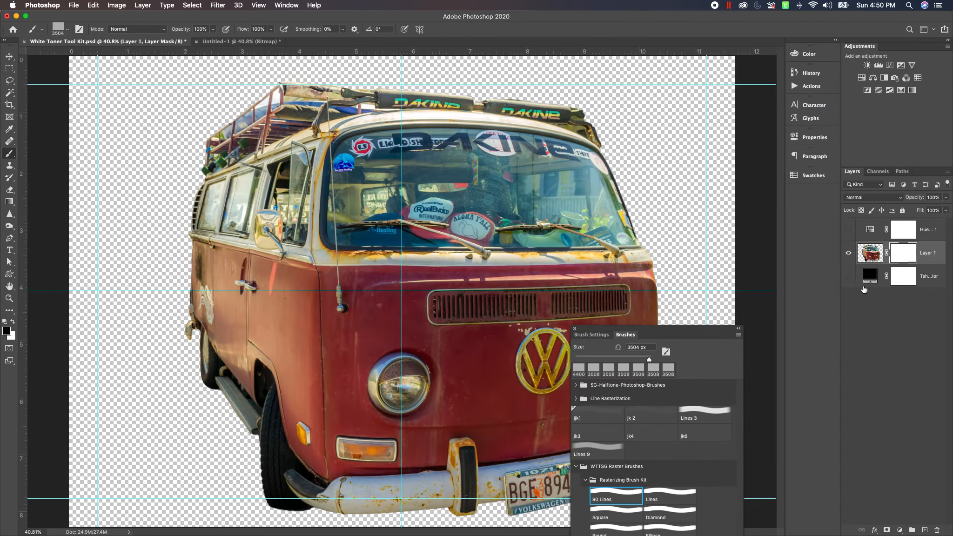
click(847, 277)
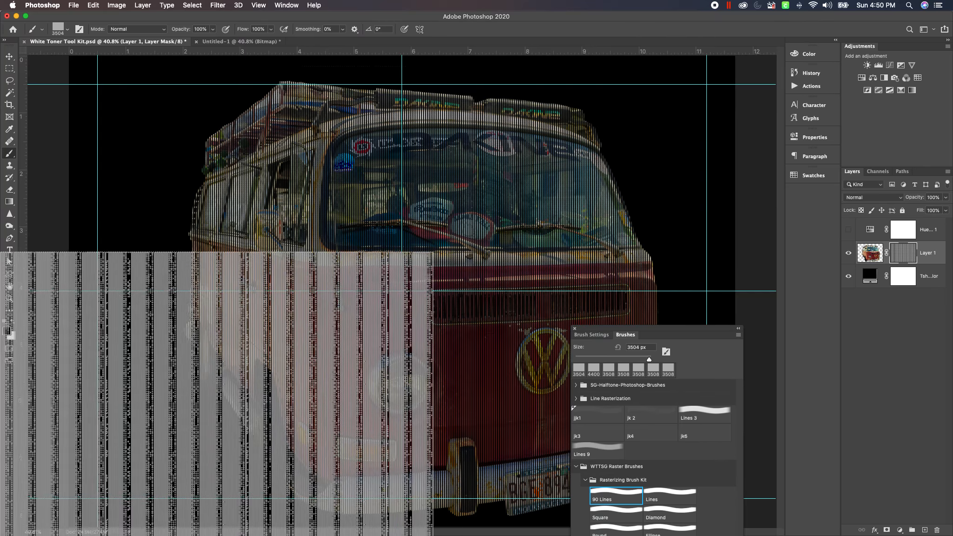
click(9, 298)
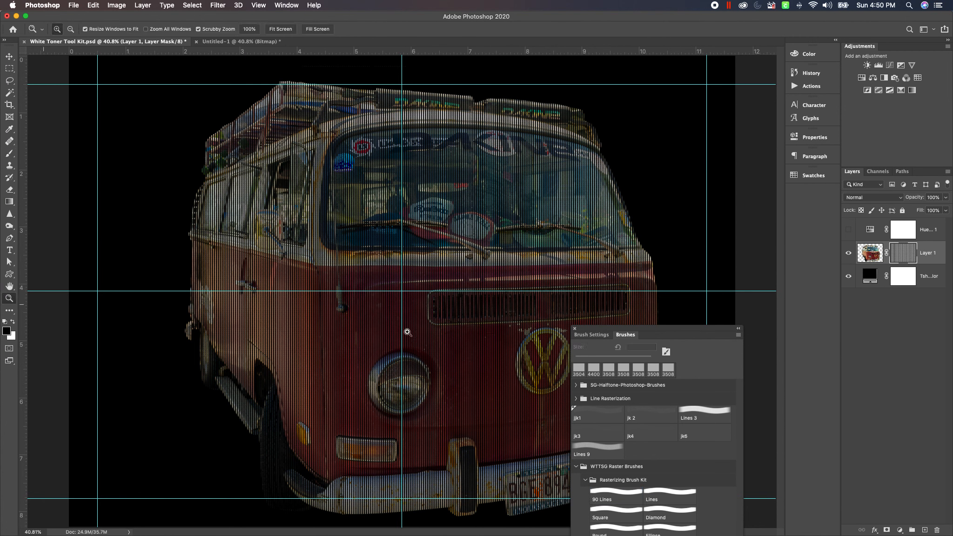
drag(423, 325, 425, 329)
scroll(426, 329, up, 5)
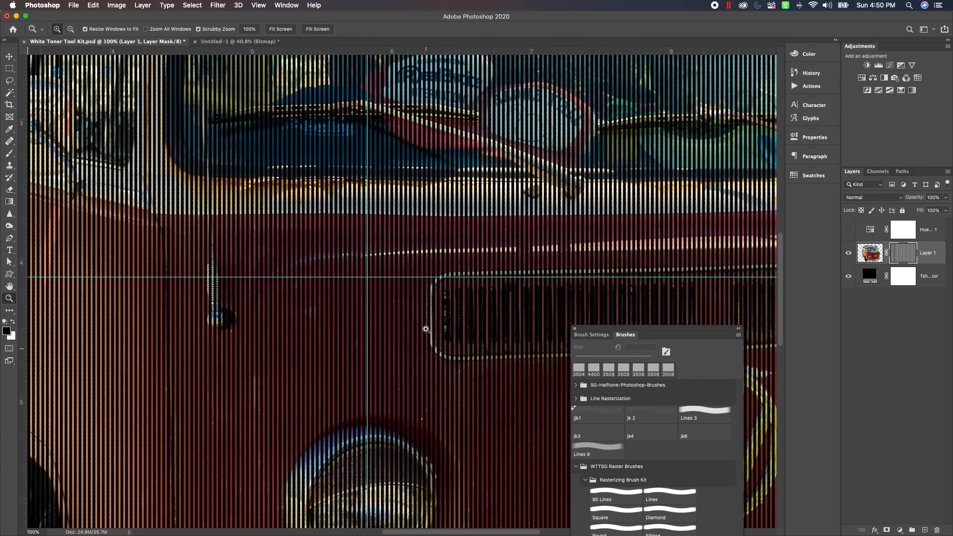
scroll(426, 329, up, 2)
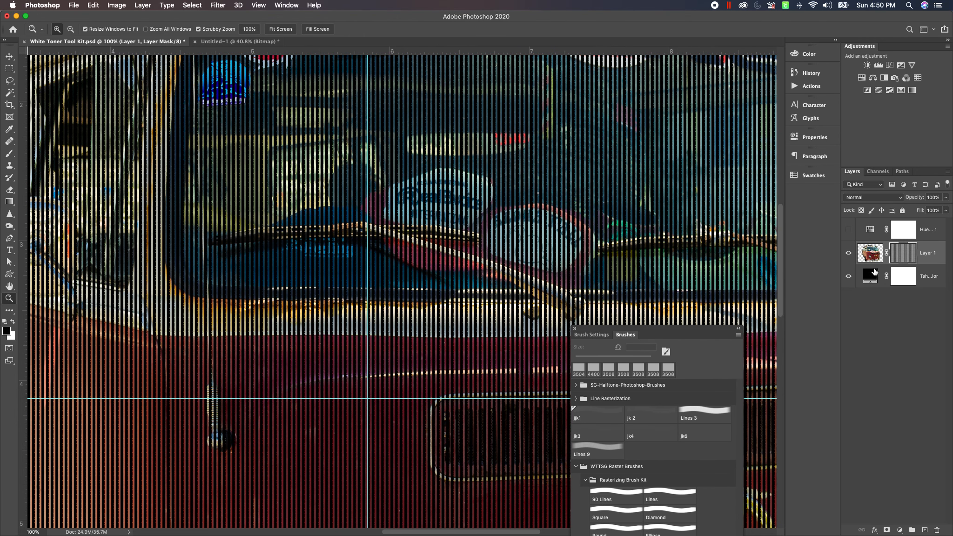
click(289, 30)
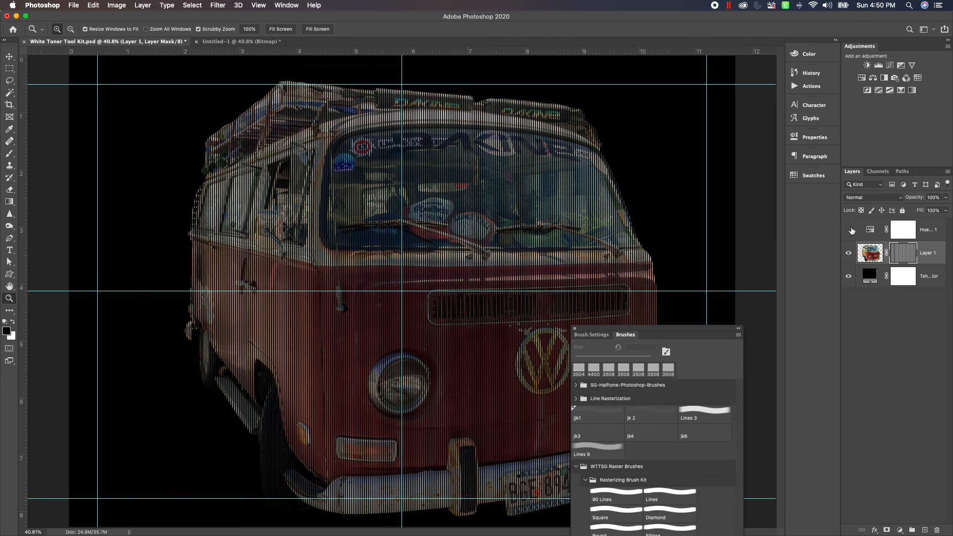
Show the Hue/Saturation 1 adjustment layer and clip it to Layer 1
right_click(928, 234)
key(Escape)
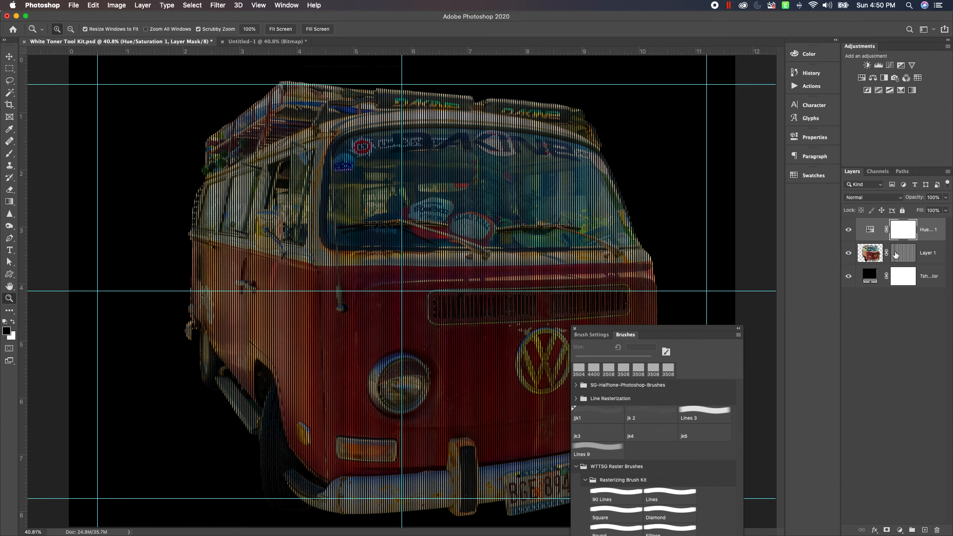
right_click(929, 230)
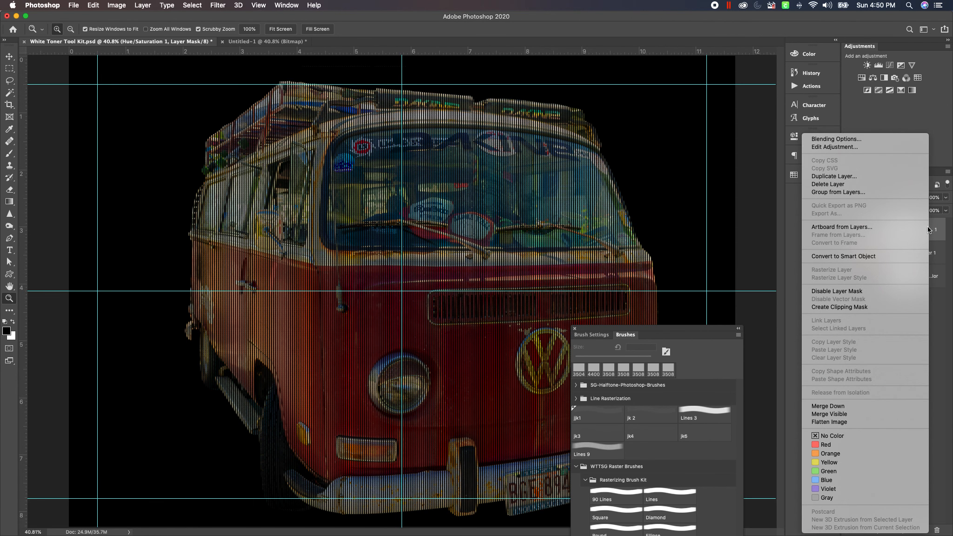
click(873, 306)
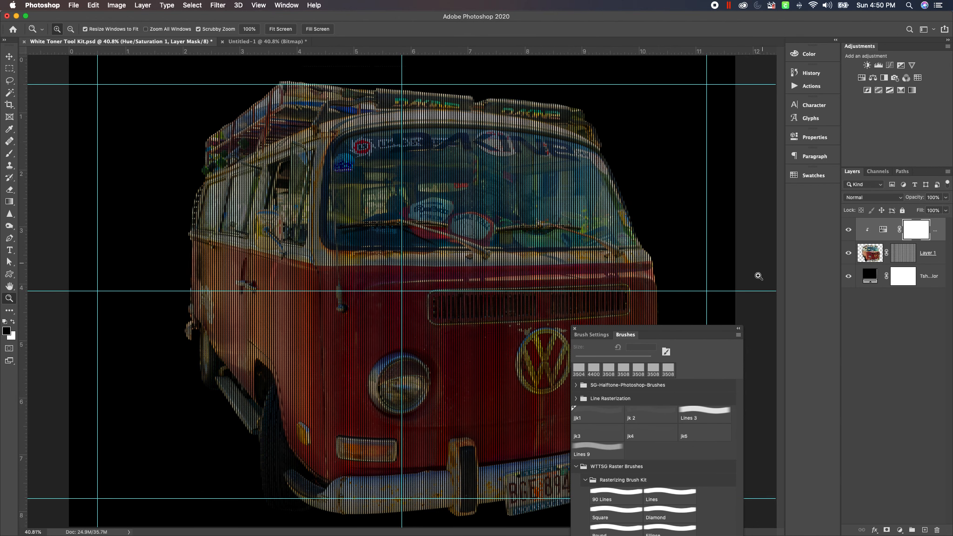
Hide the black T-shirt color layer and look through the export options, including Quick Export as PNG
click(901, 256)
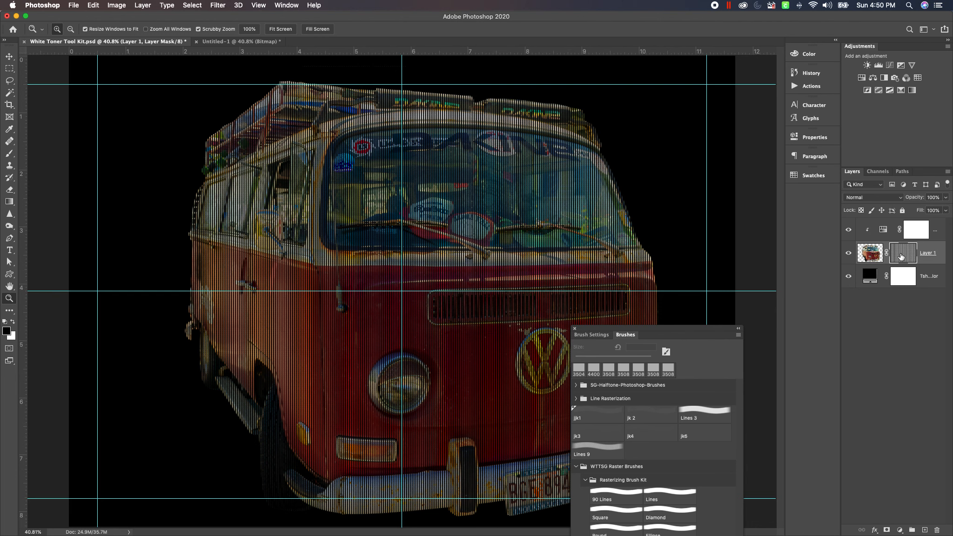
click(847, 277)
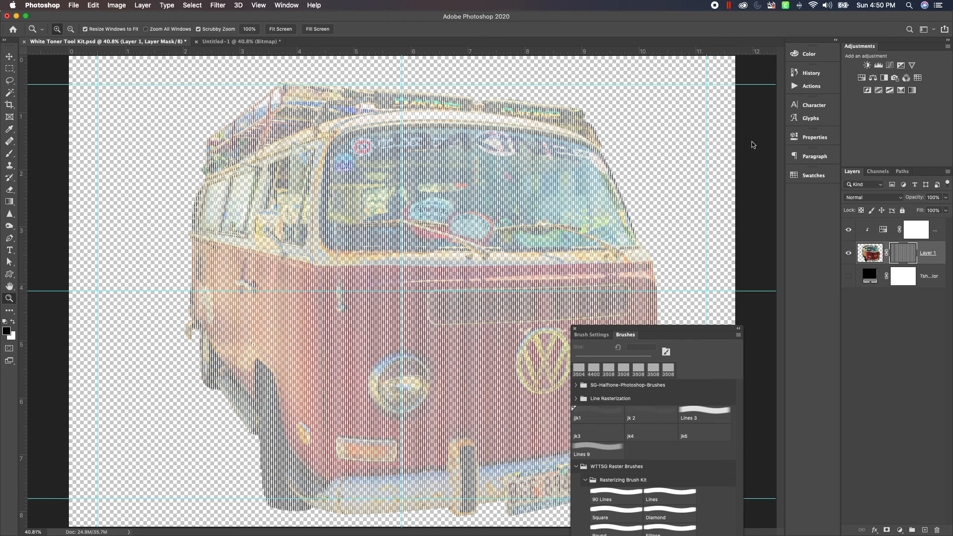
click(75, 5)
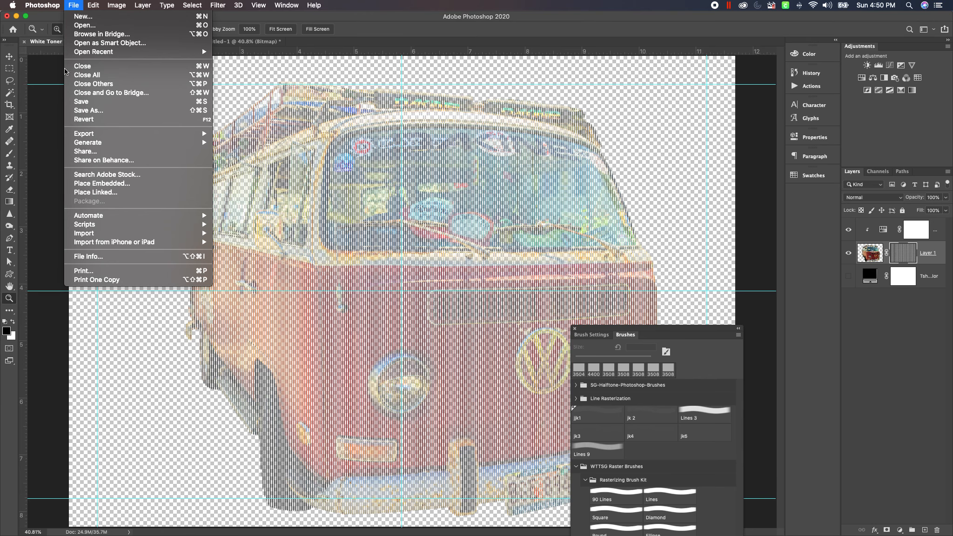
mouse_move(96, 135)
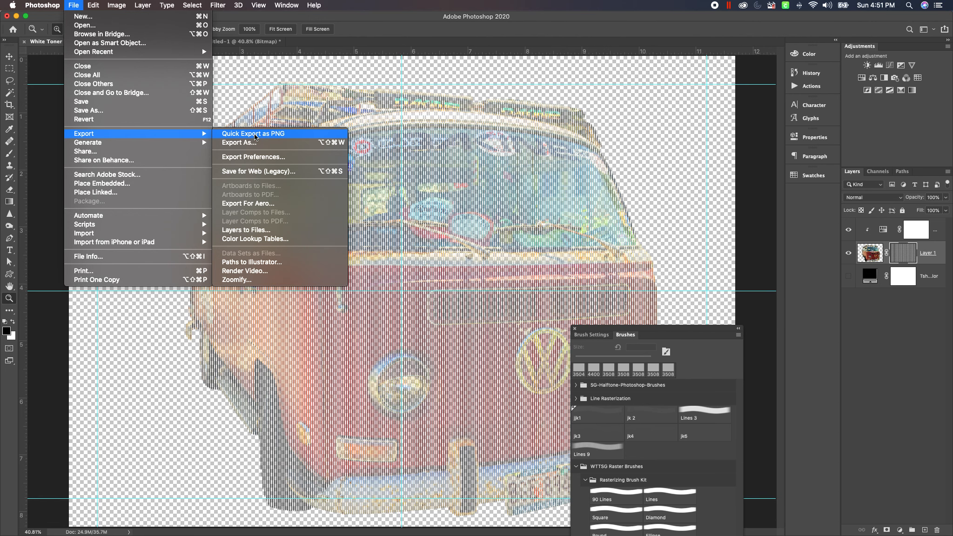
click(578, 111)
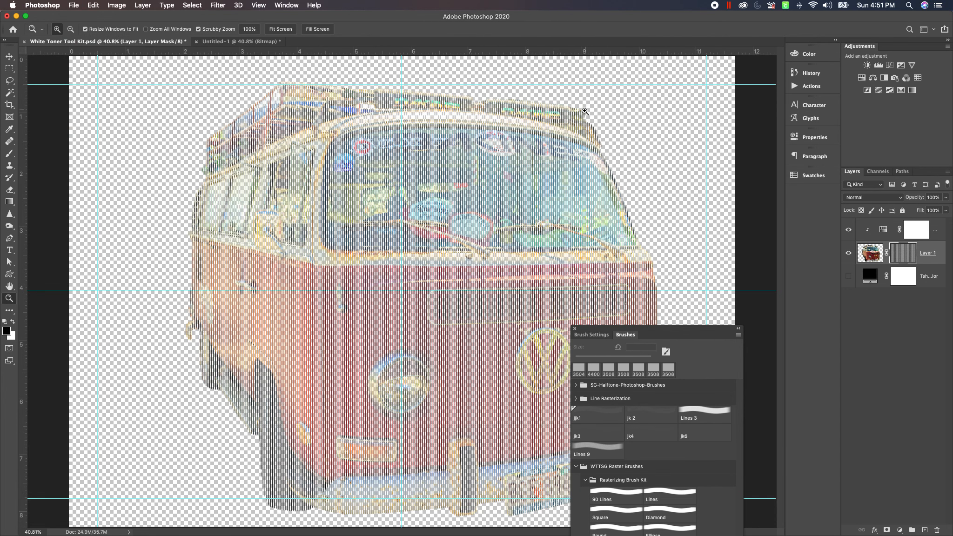
Delete the layer mask from Layer 1
right_click(910, 259)
click(884, 269)
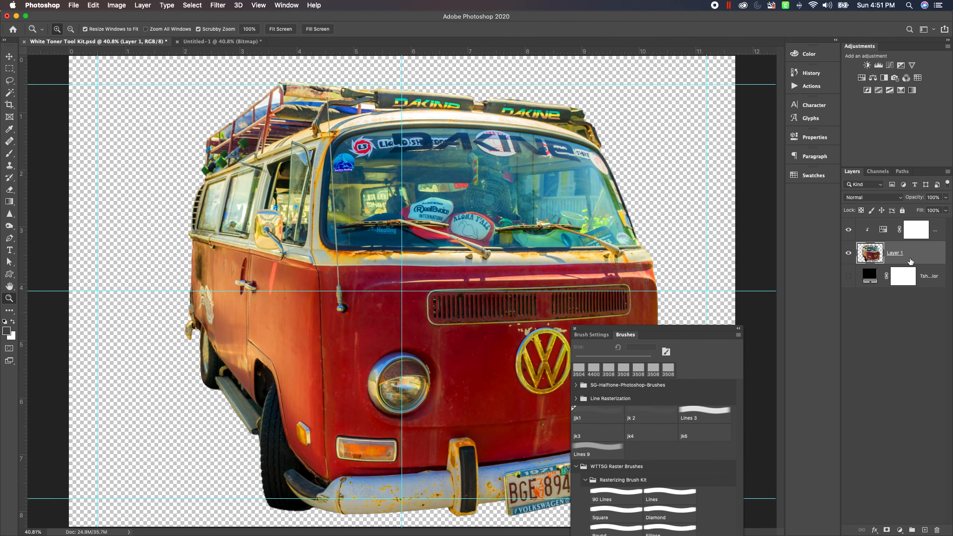